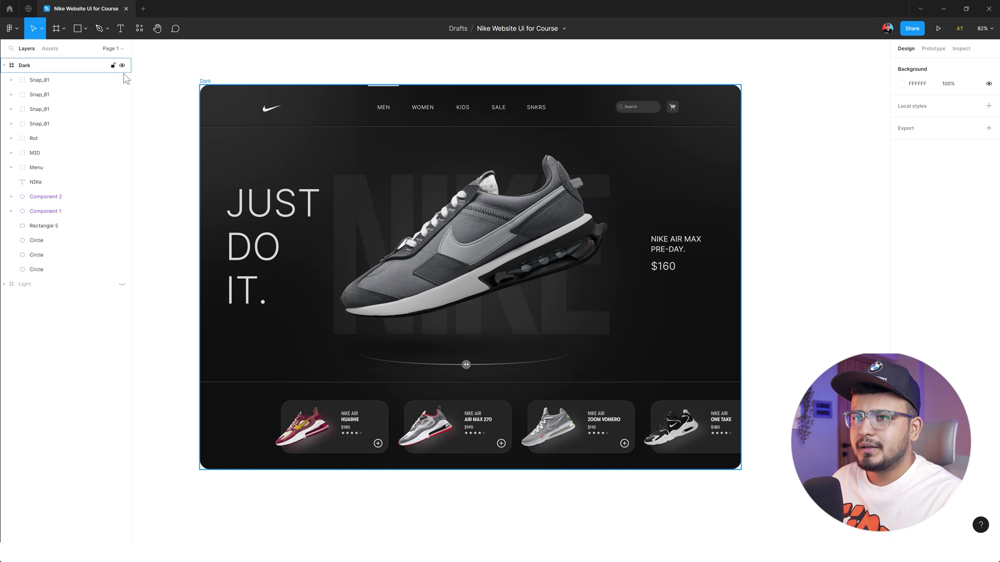
Step: Hide the dark design's content layers, keeping Component 1 and the blurred Rectangle 5 visible
drag(123, 78, 124, 243)
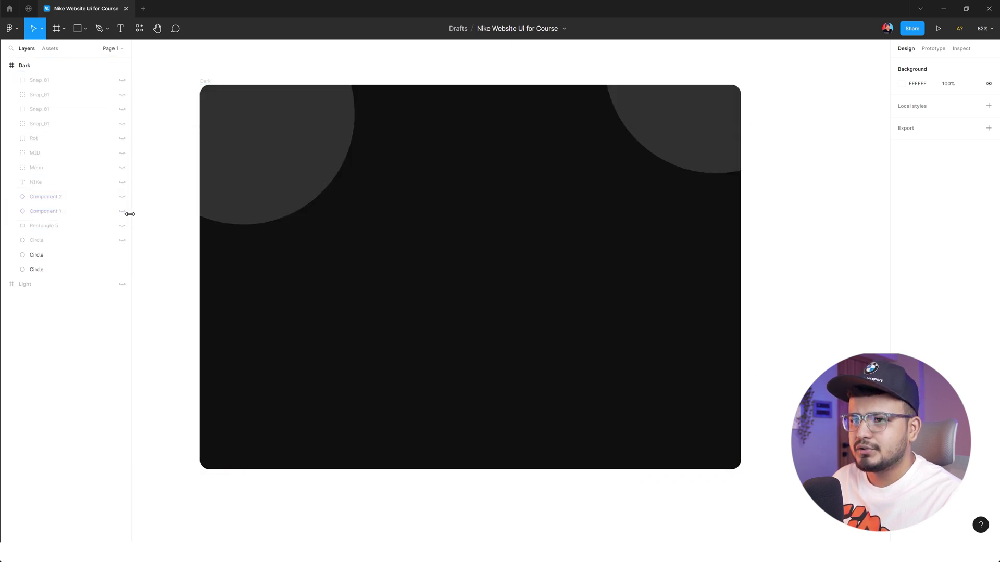
click(122, 211)
click(123, 226)
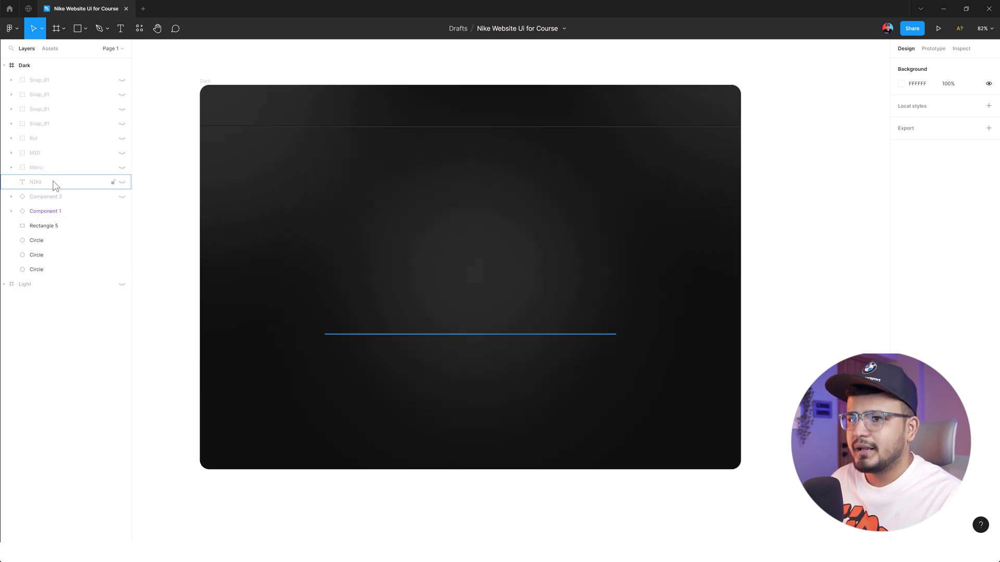
Step: Pan to empty canvas beside the design and bring up the Desktop frame presets
scroll(161, 224, right, 2)
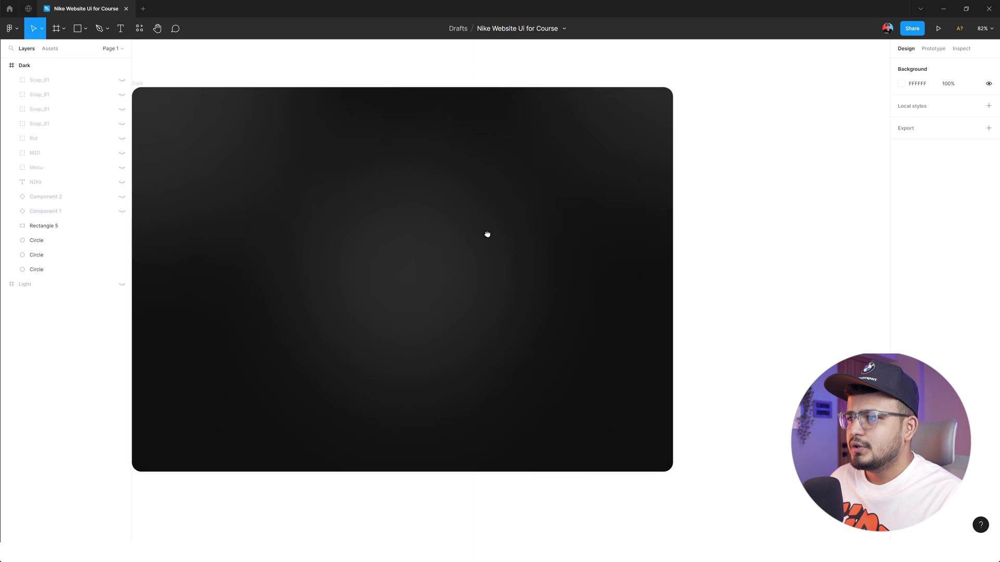
scroll(486, 235, right, 4)
scroll(420, 232, right, 4)
drag(506, 239, 354, 247)
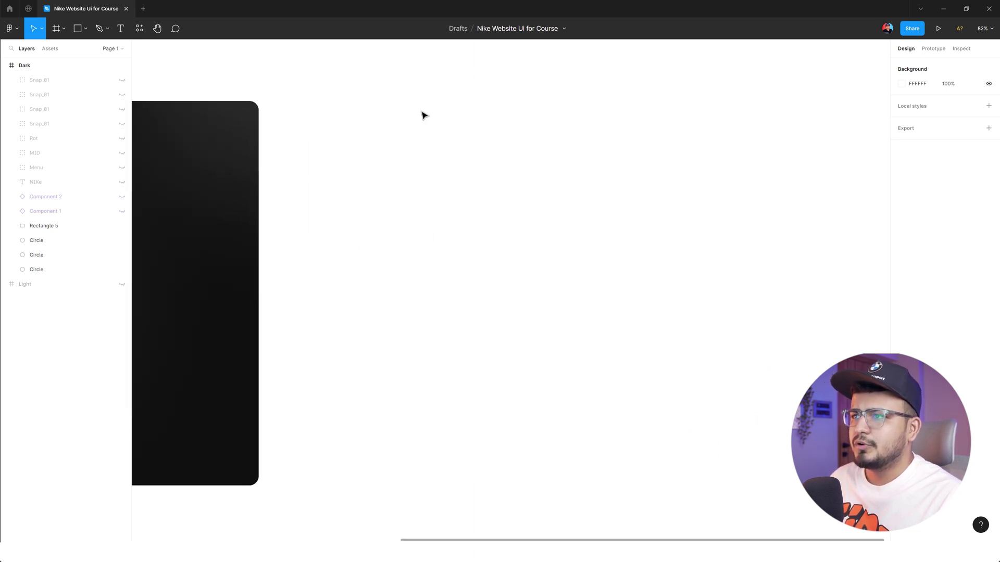
click(57, 31)
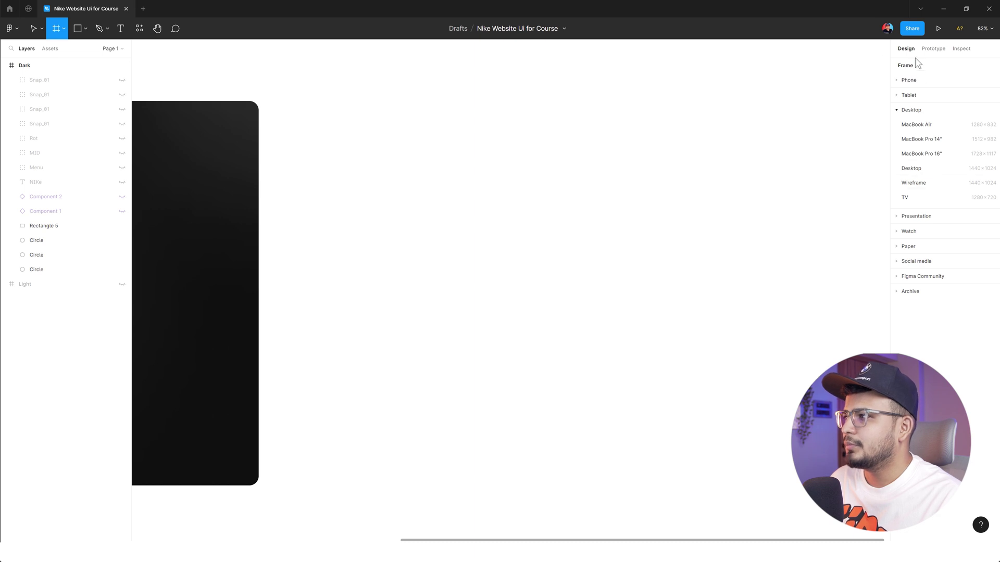
Step: Add a 1440×1024 Desktop - 1 frame filled #121212 with corner radius 35
click(911, 168)
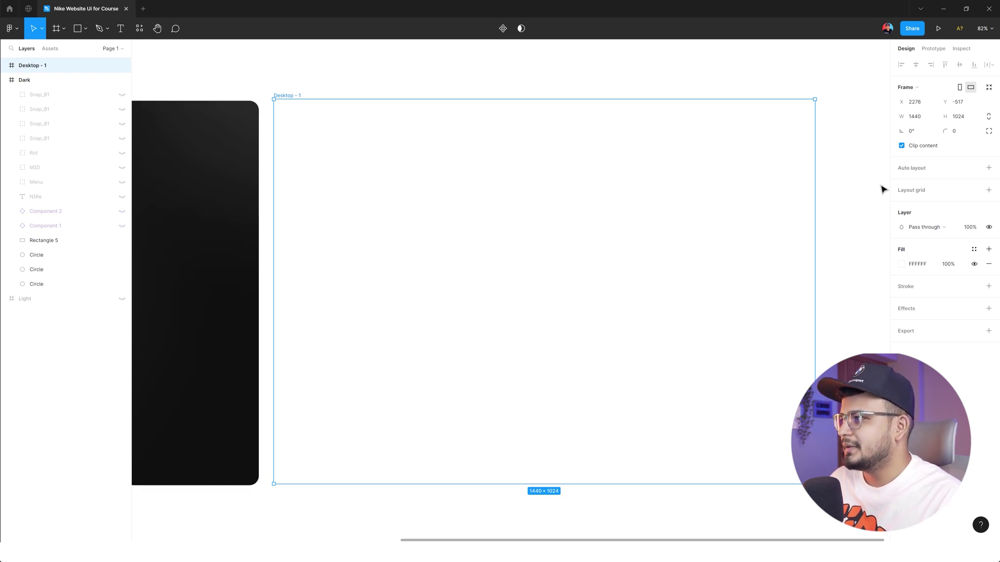
click(902, 265)
mouse_move(794, 284)
mouse_down()
mouse_move(785, 361)
mouse_move(769, 384)
mouse_up()
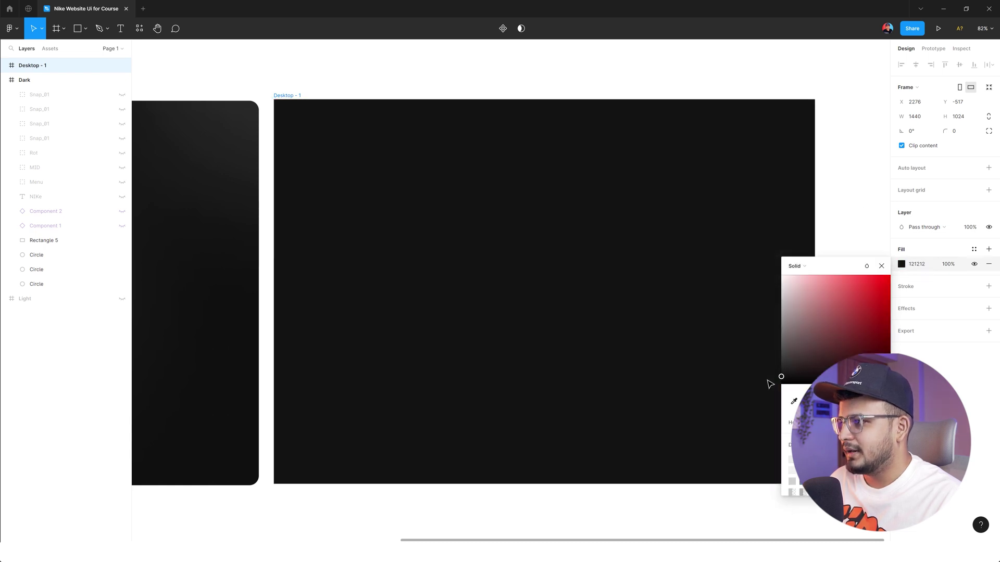
drag(940, 131, 146, 41)
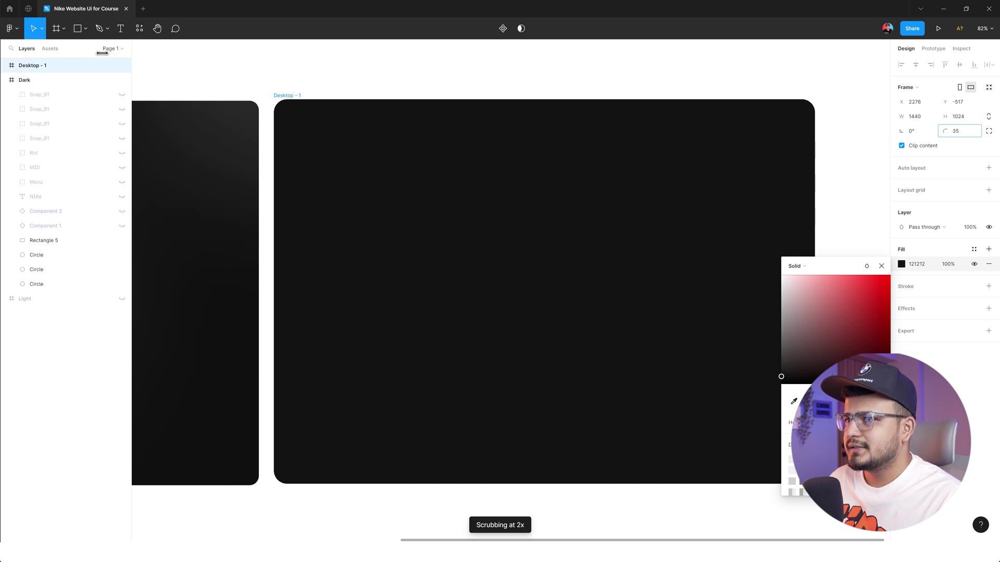
drag(102, 52, 102, 53)
click(881, 266)
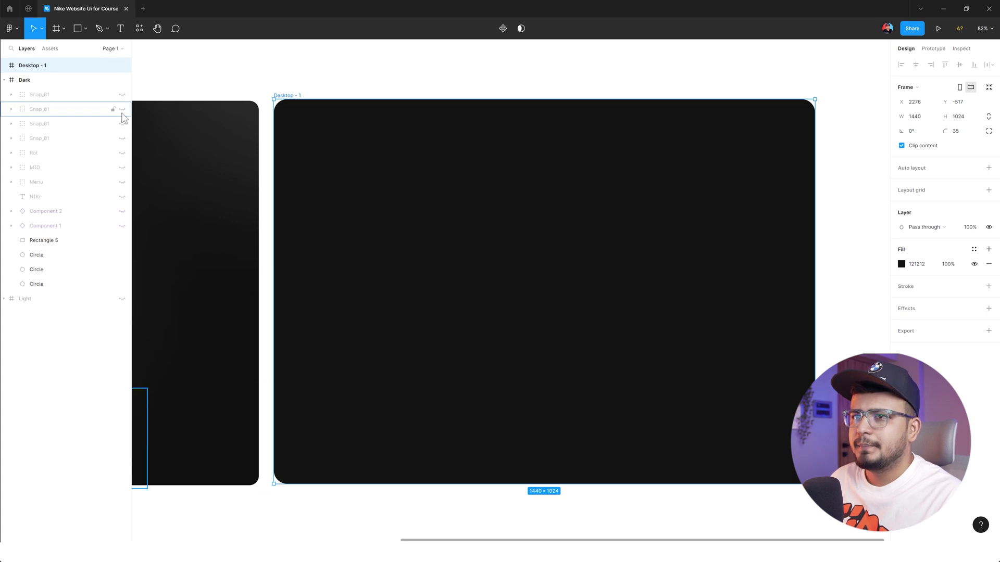
click(85, 28)
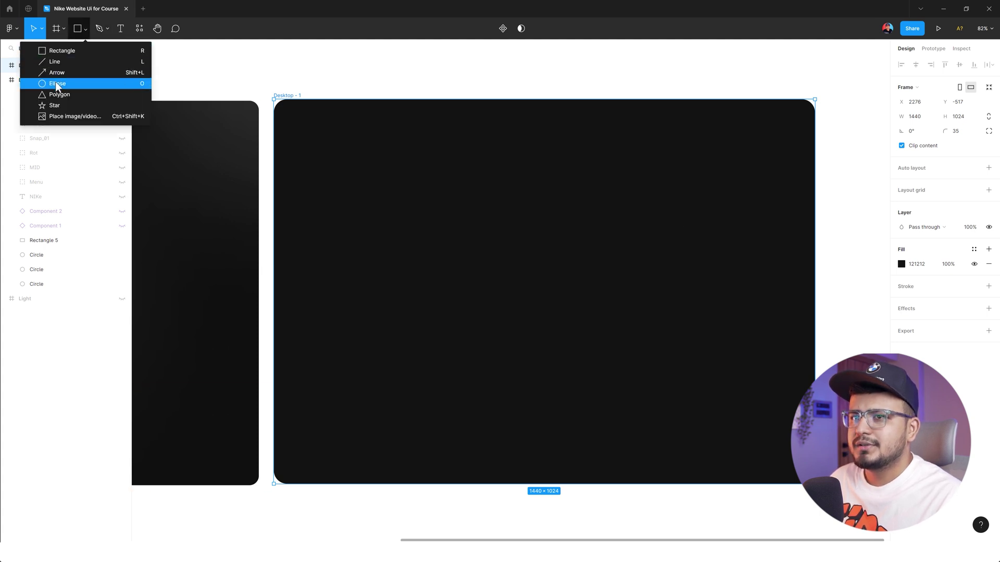
key(Escape)
Step: Draw three 513×513 light-grey circles: one centred, two clipped at the frame's top corners
key(r)
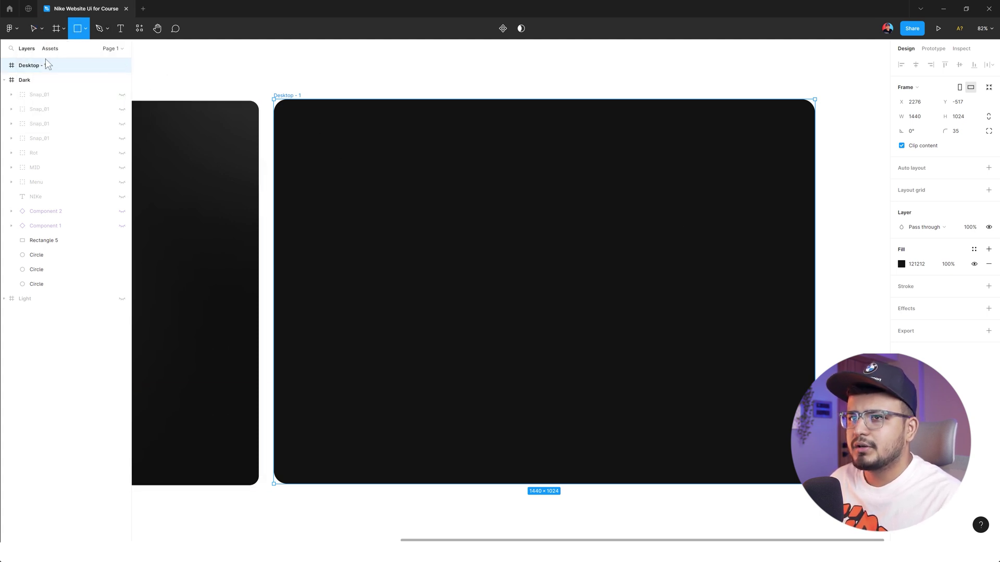
click(86, 28)
click(52, 84)
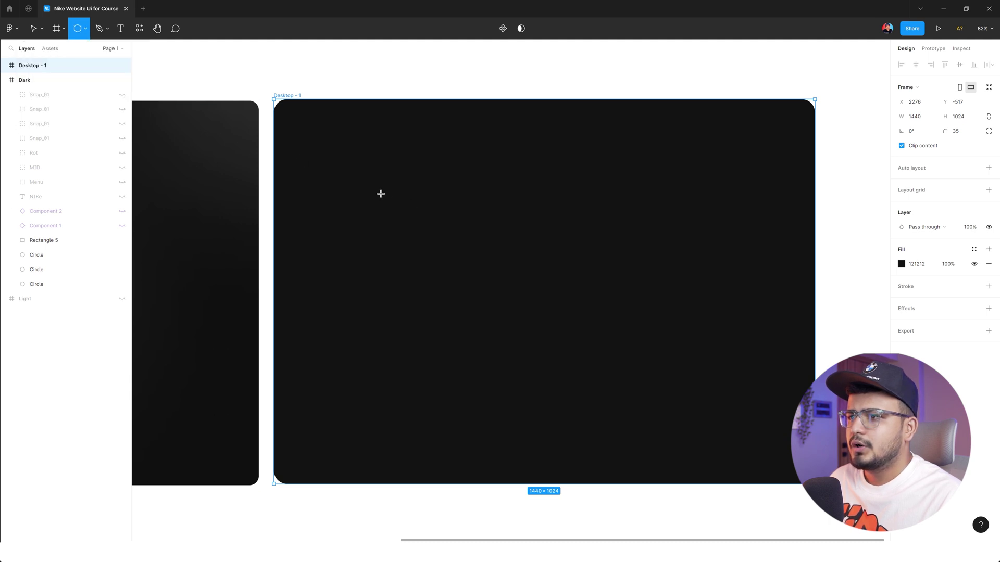
drag(357, 171, 481, 263)
drag(531, 307, 552, 301)
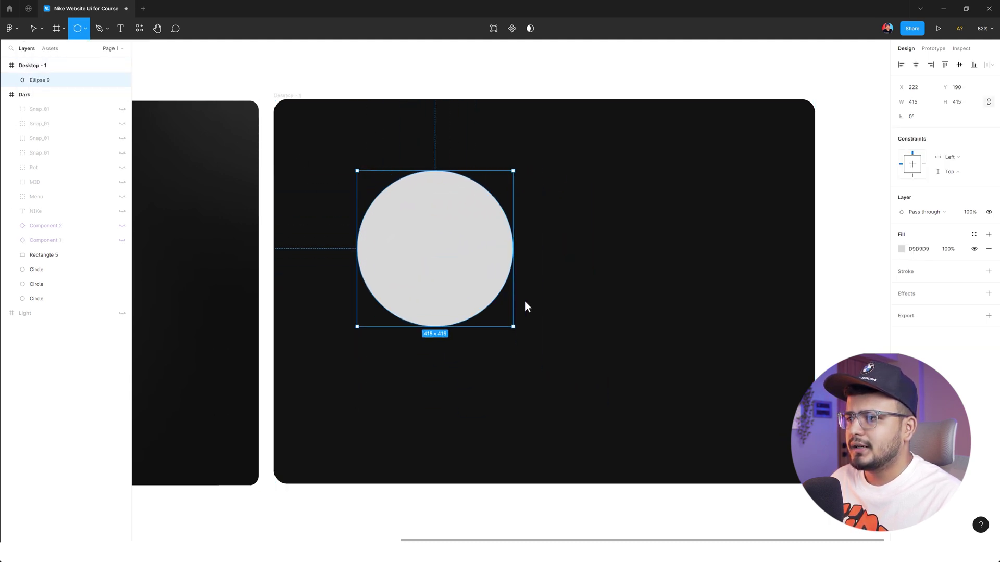
mouse_move(458, 280)
mouse_down()
mouse_move(550, 311)
mouse_move(765, 136)
mouse_move(776, 156)
mouse_move(286, 153)
mouse_up()
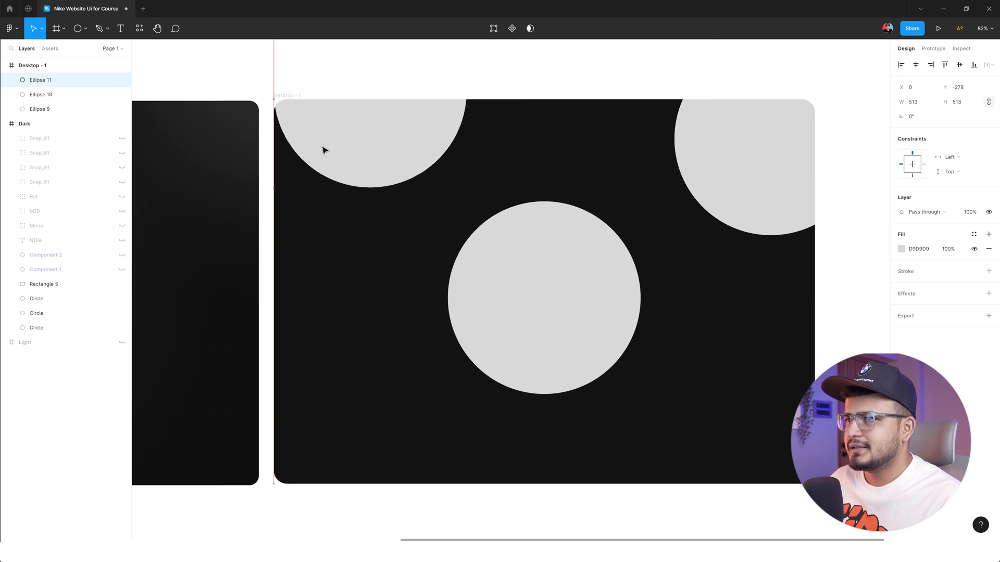
mouse_move(353, 157)
mouse_down()
mouse_move(311, 137)
mouse_move(302, 146)
mouse_move(324, 159)
mouse_up()
click(468, 86)
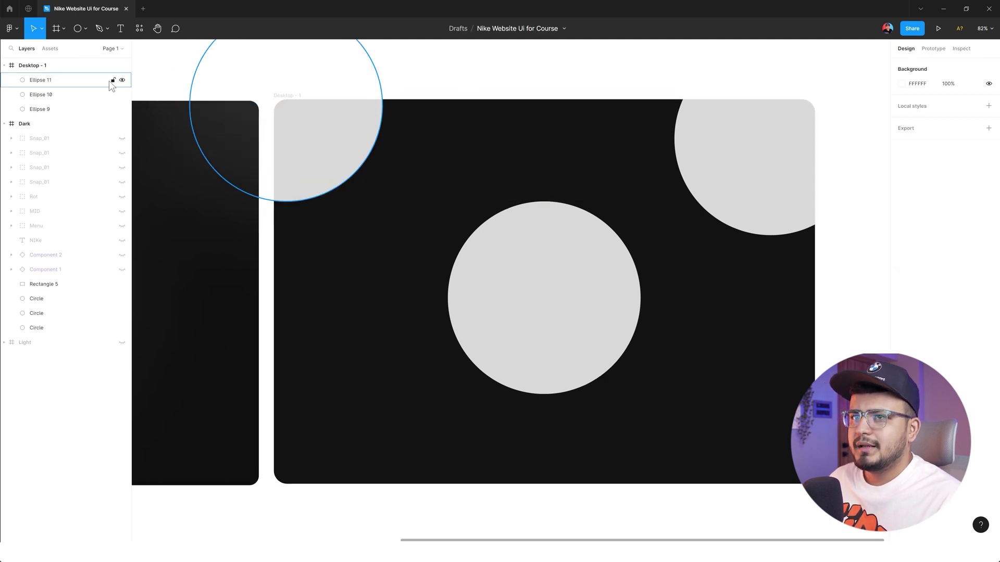
click(85, 29)
Step: Cover the whole frame with a rectangle filled 0E0E0E at 12% opacity
click(57, 54)
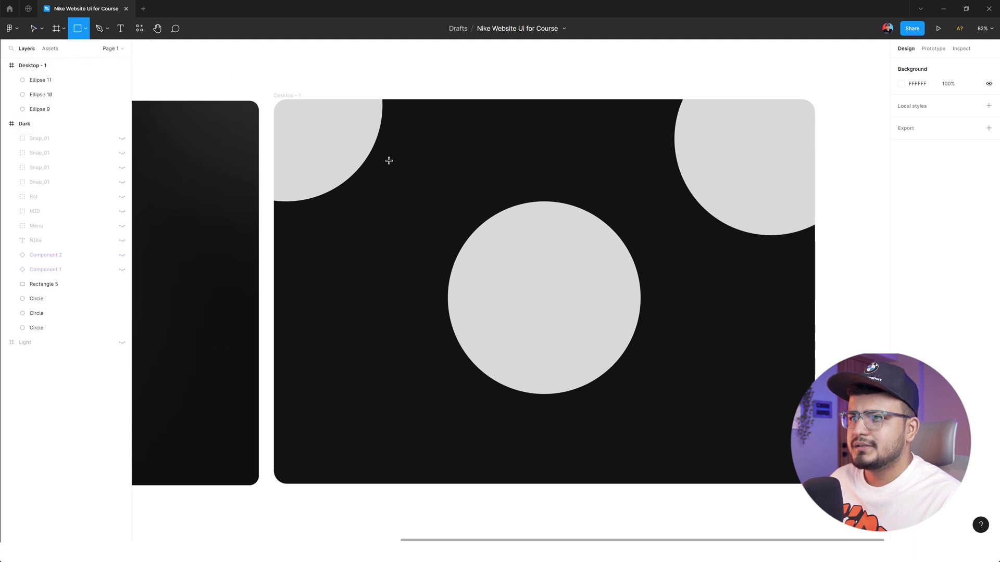
mouse_move(388, 161)
mouse_down()
mouse_move(527, 351)
mouse_move(378, 194)
mouse_move(387, 204)
mouse_up()
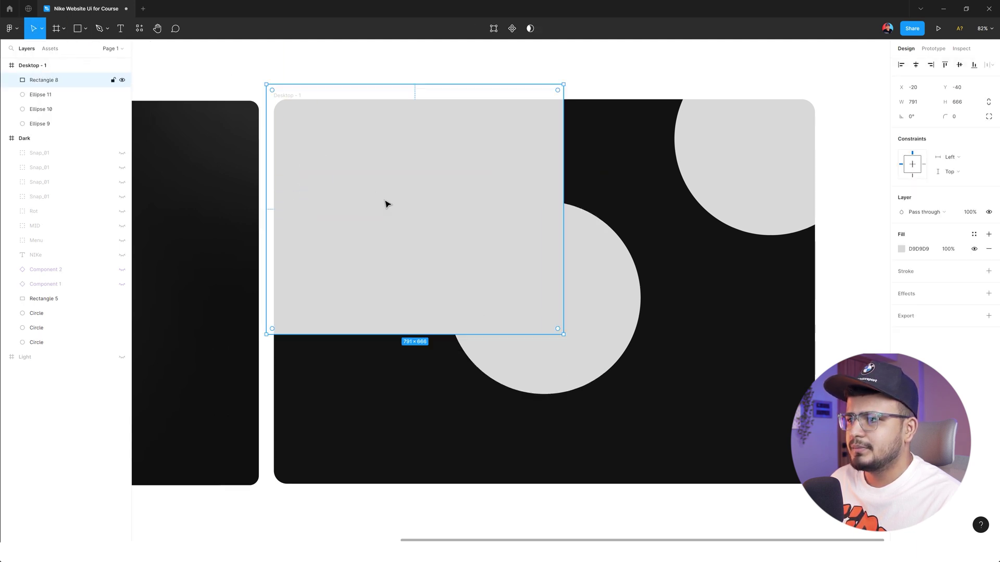
drag(563, 335, 824, 491)
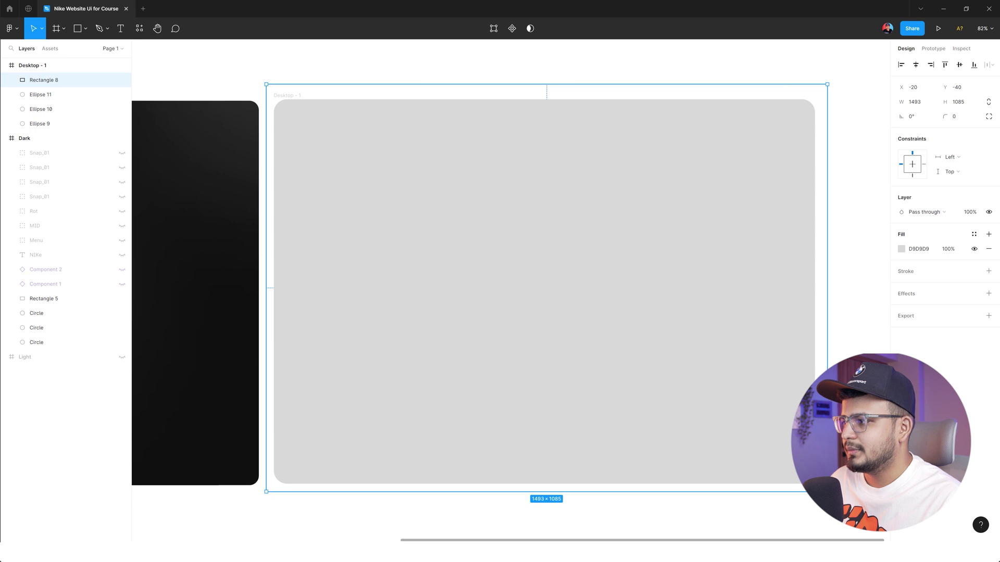
click(901, 249)
drag(792, 335, 777, 369)
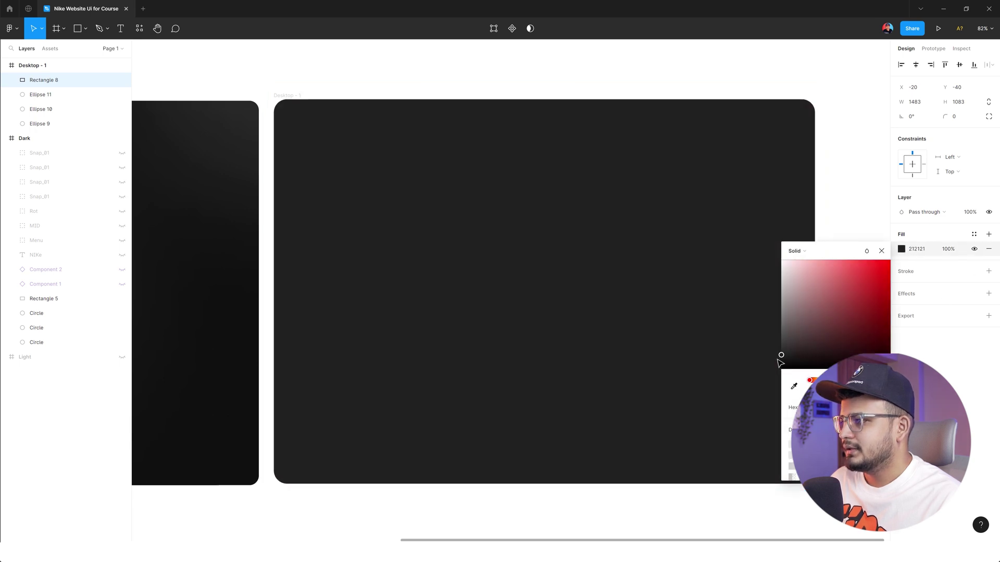
click(955, 250)
text(12)
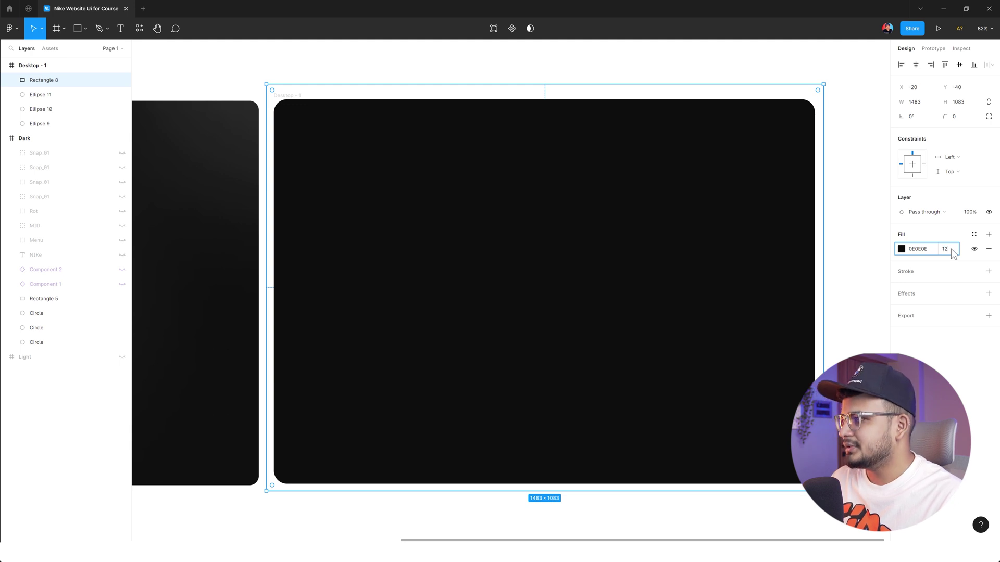
key(Return)
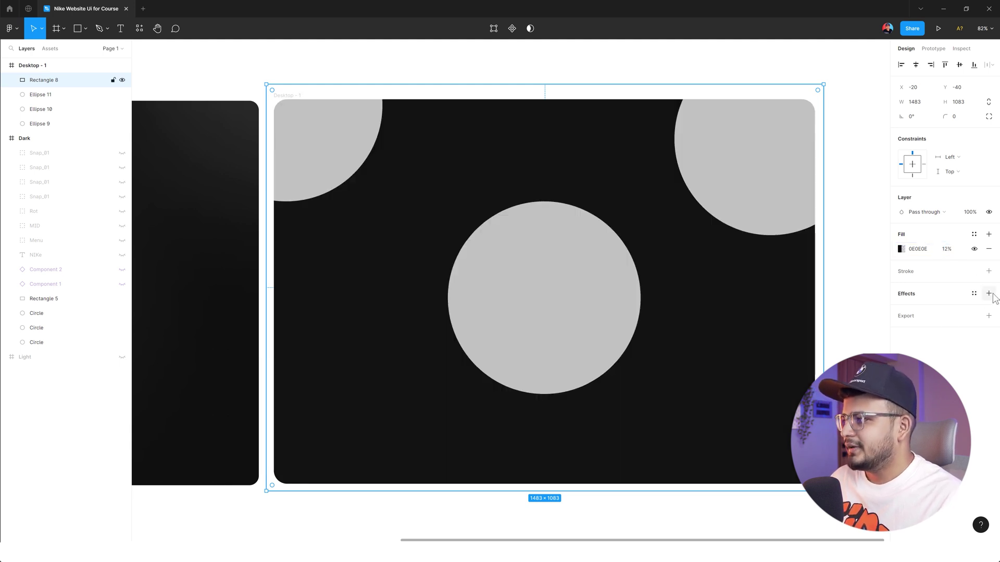
Step: Give the rectangle a background blur effect of 350
click(988, 294)
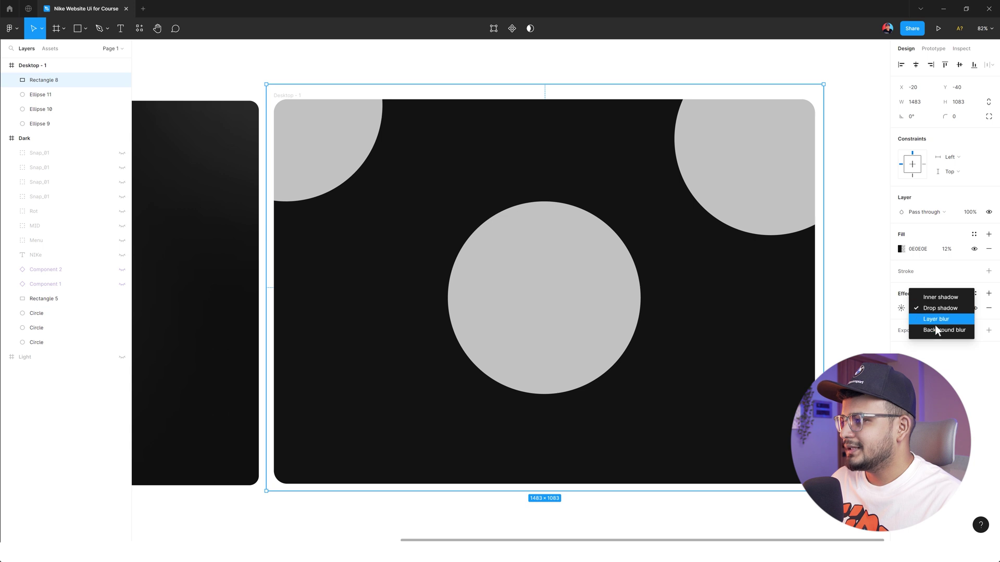
click(935, 328)
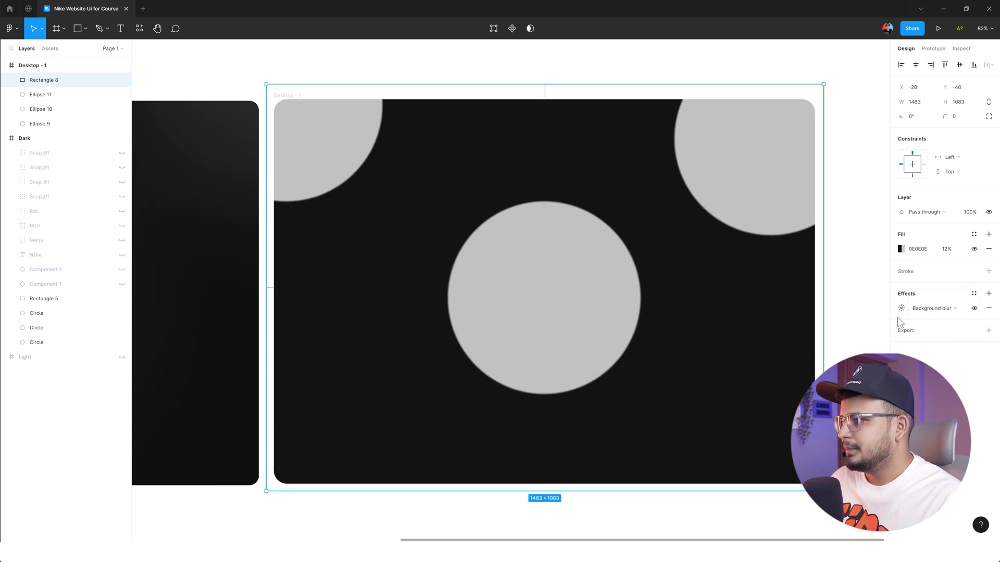
click(902, 309)
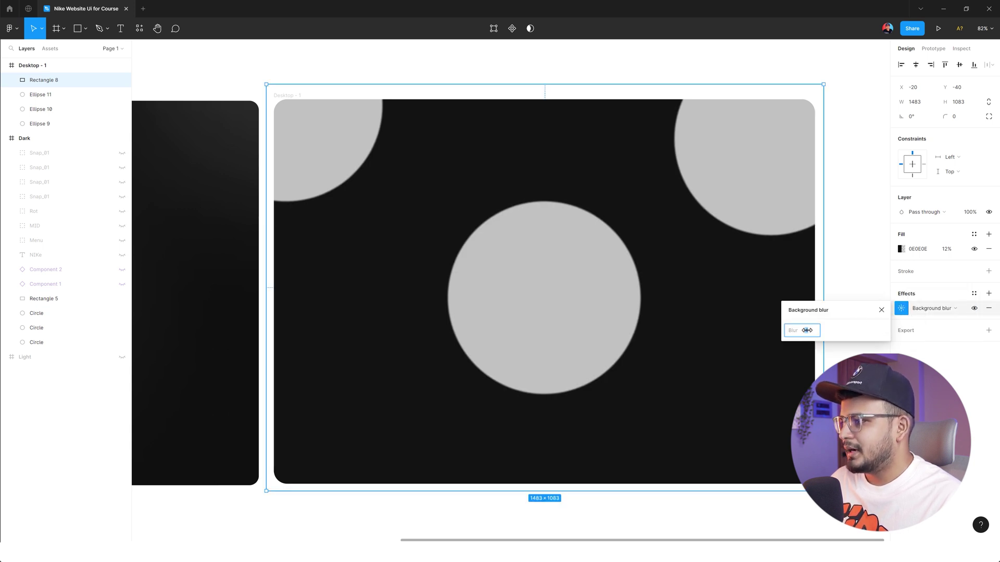
drag(806, 330, 784, 374)
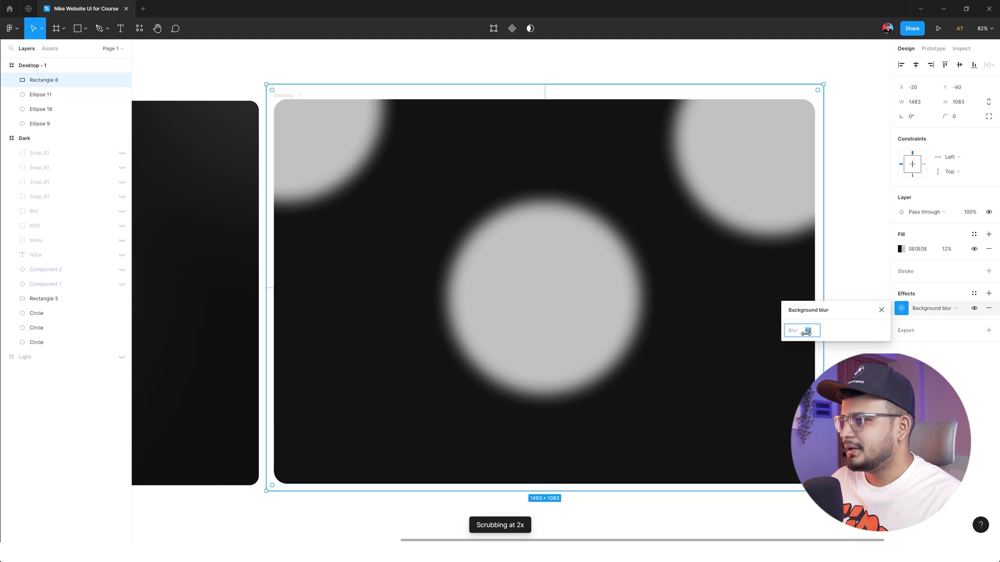
drag(806, 333, 796, 365)
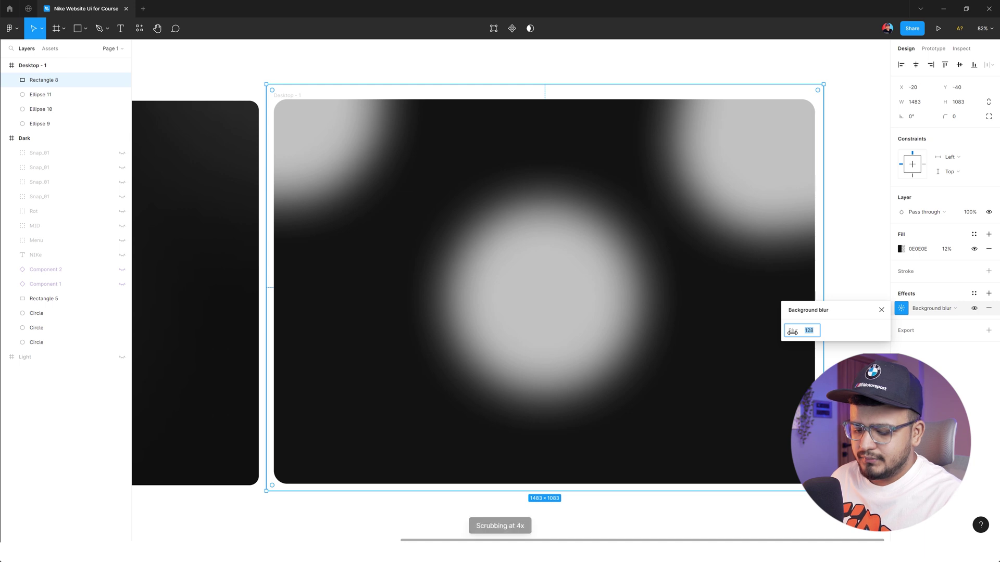
text(350)
key(Return)
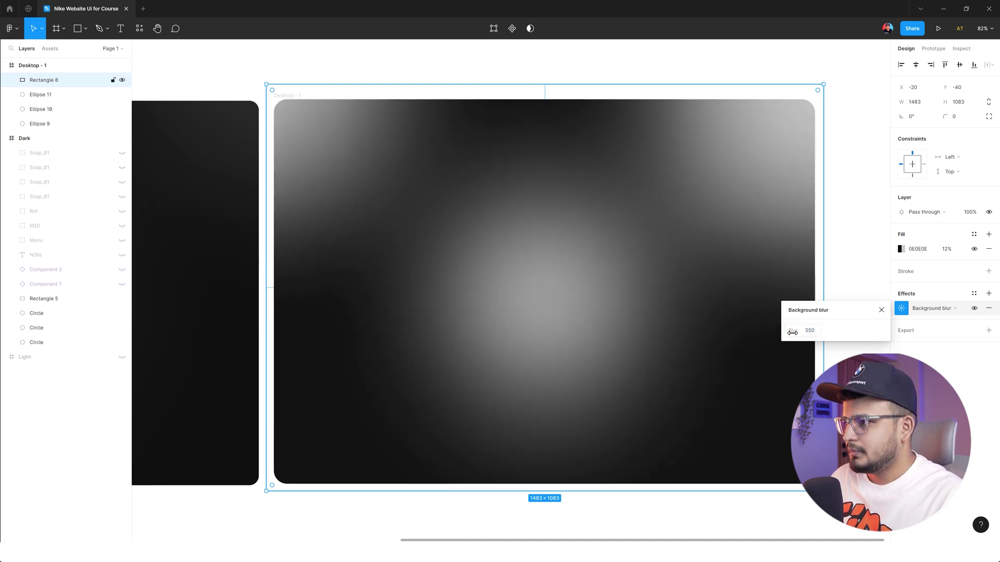
Step: Lower the fill opacity of Ellipses 9, 10 and 11 to about 24%
click(854, 229)
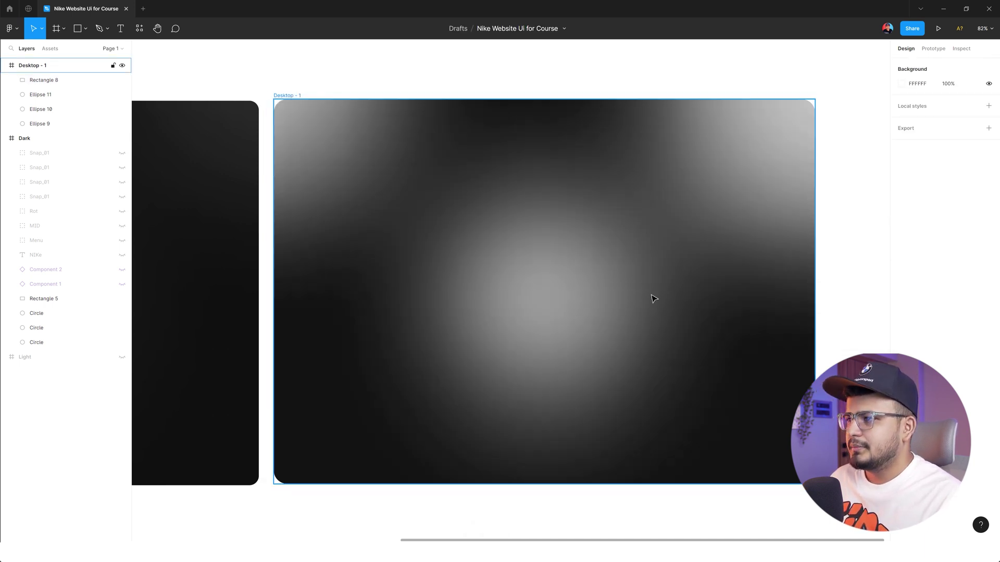
click(40, 94)
shift+click(40, 123)
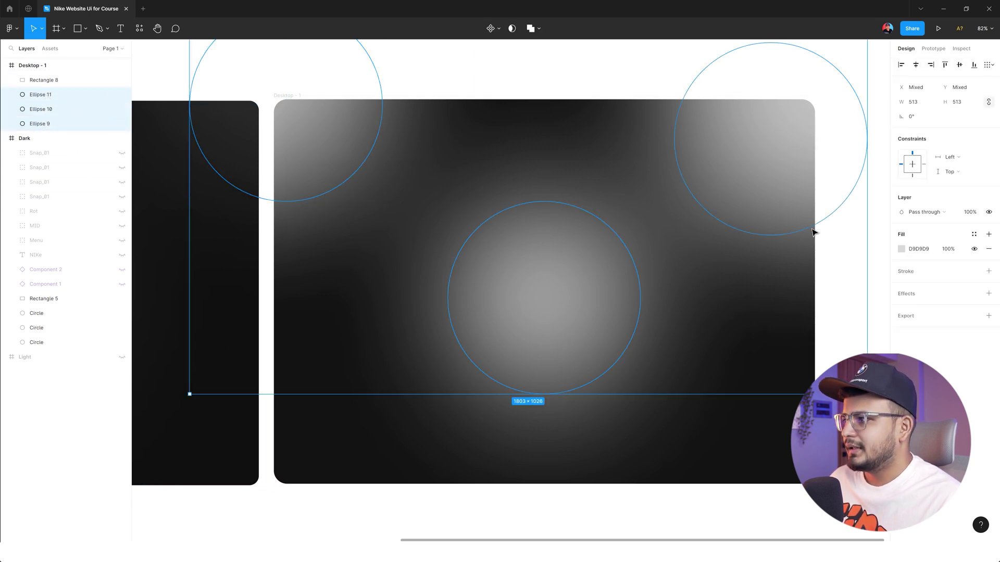
drag(949, 250, 846, 251)
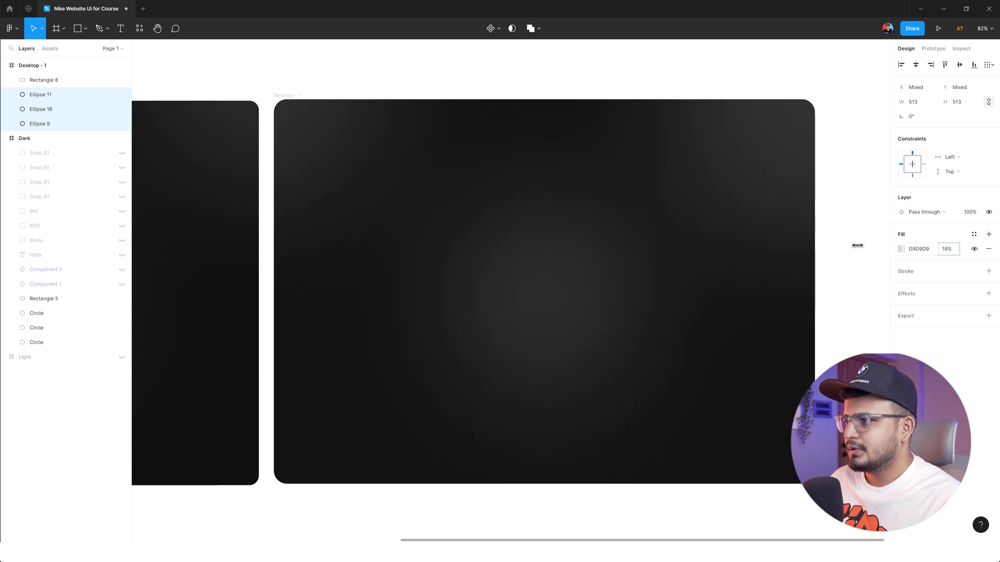
click(880, 107)
Step: Pan around the Desktop - 1 frame to review the faded grey glow
scroll(638, 240, right, 2)
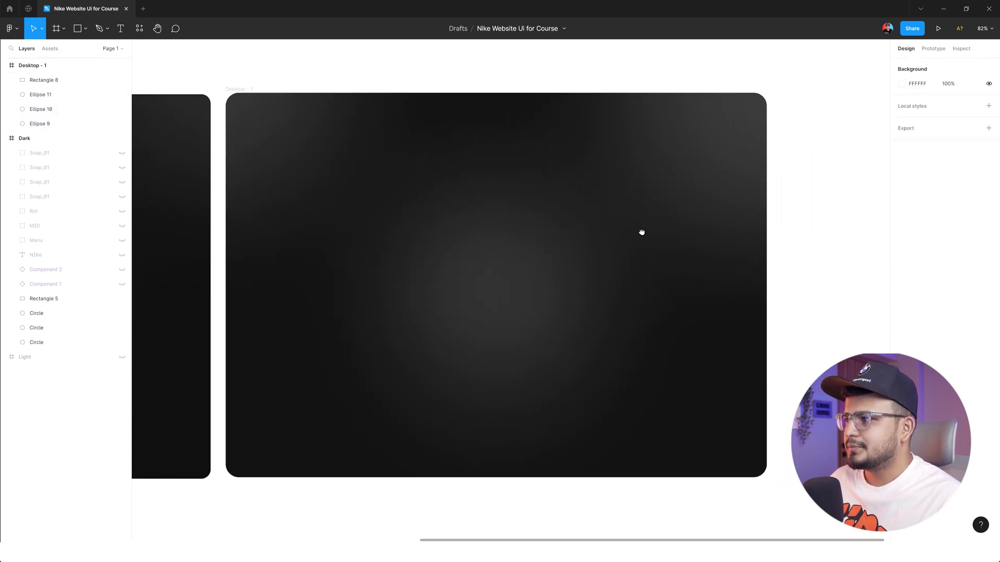
scroll(497, 272, up, 4)
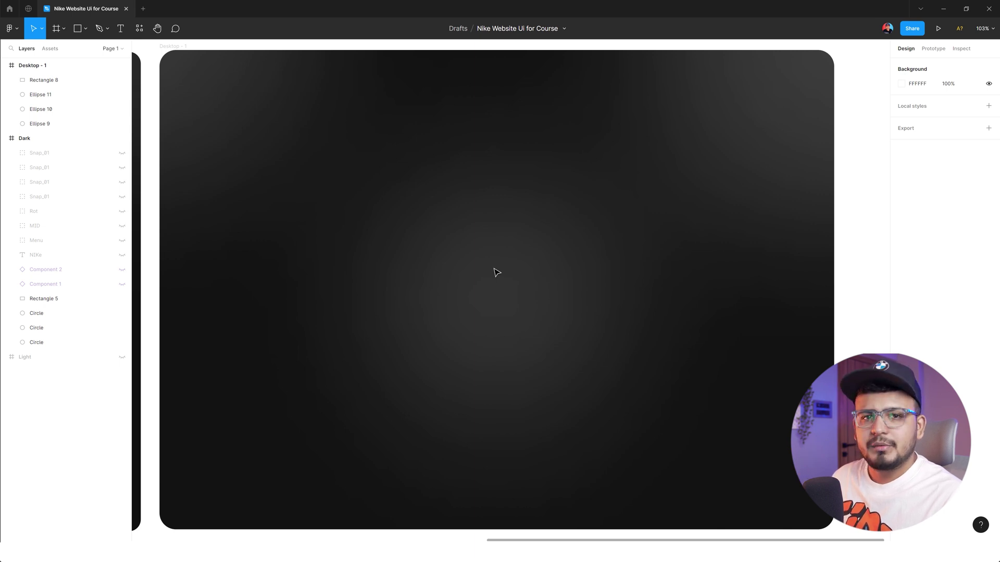
ctrl+scroll(495, 271, down, 3)
ctrl+scroll(490, 269, down, 2)
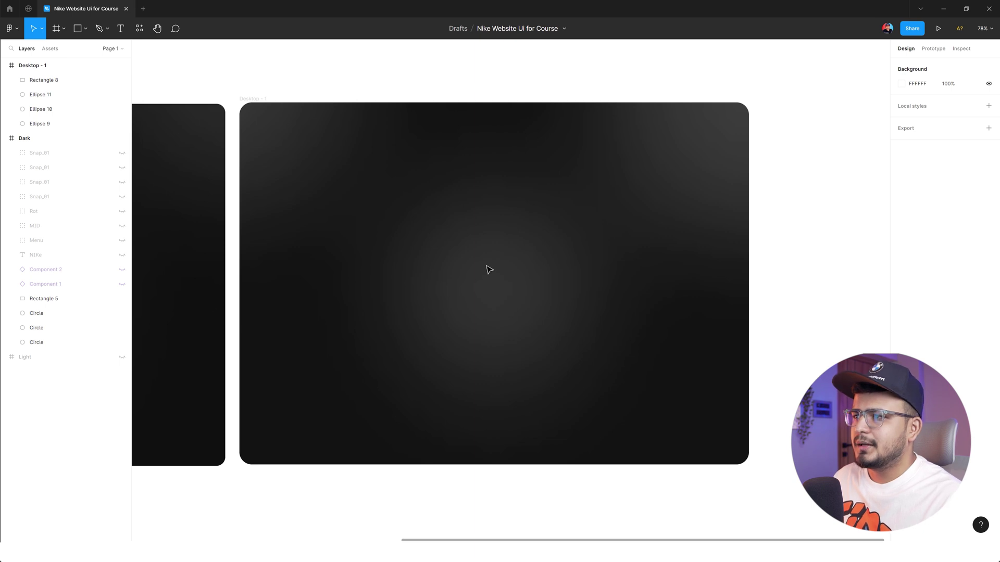
drag(467, 245, 497, 250)
click(46, 67)
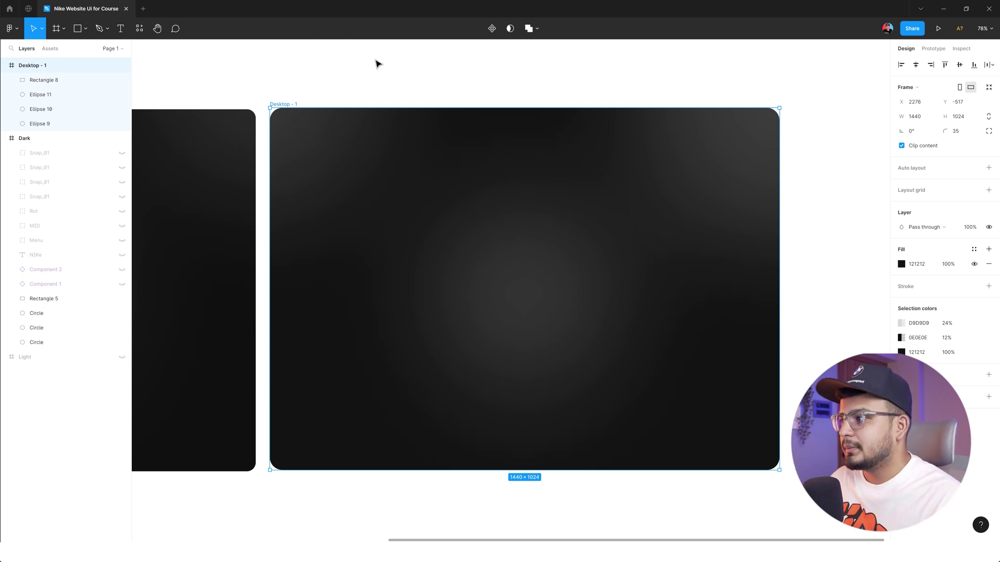
mouse_move(406, 230)
mouse_down()
mouse_move(433, 225)
mouse_move(421, 239)
mouse_up()
scroll(454, 206, down, 1)
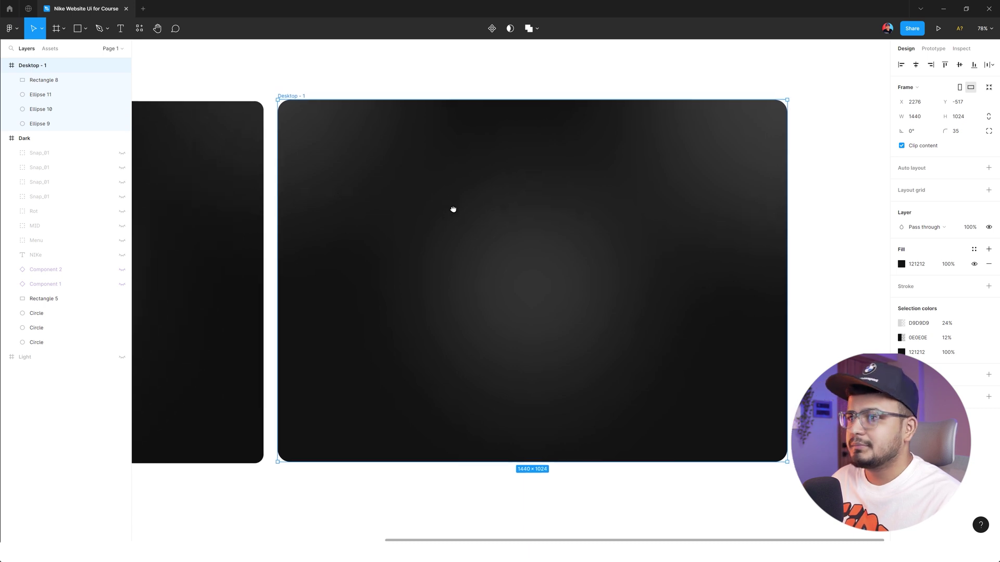
scroll(589, 223, left, 5)
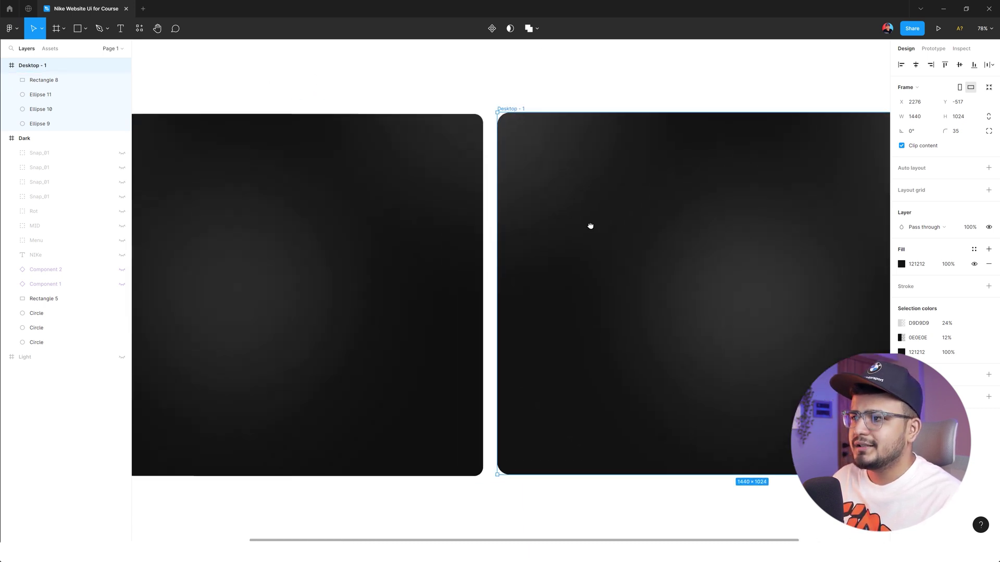
scroll(544, 230, left, 1)
scroll(395, 247, left, 3)
scroll(389, 235, right, 10)
scroll(420, 227, left, 2)
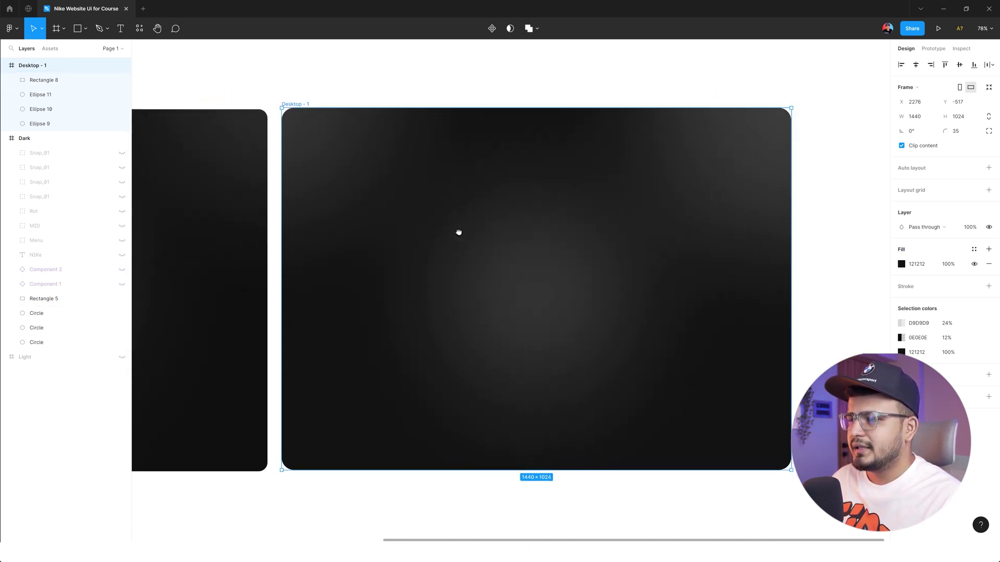
click(406, 79)
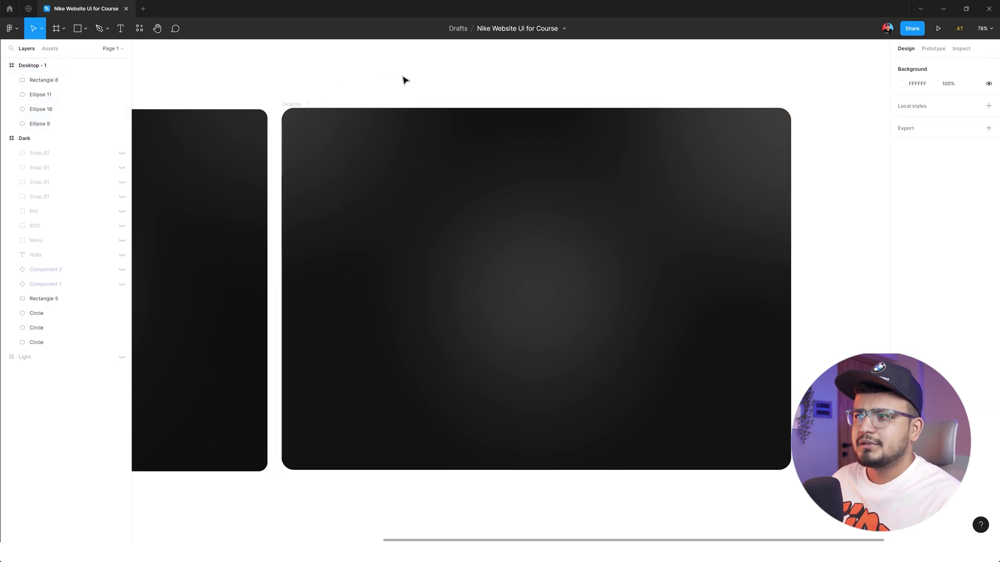
Step: Hide the Rectangle 8 blur layer and launch the Blobs plugin from Saved plugins
click(52, 95)
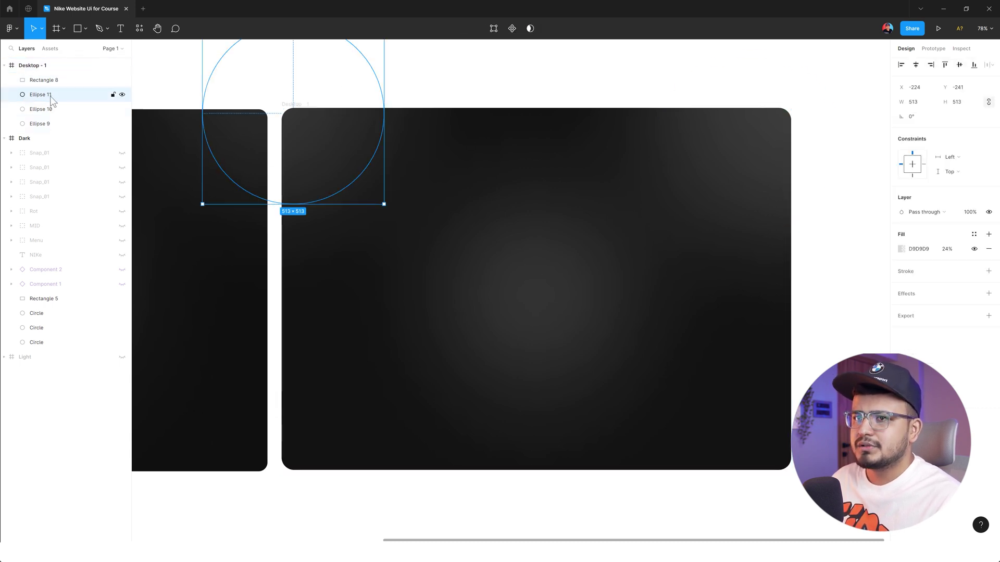
click(121, 81)
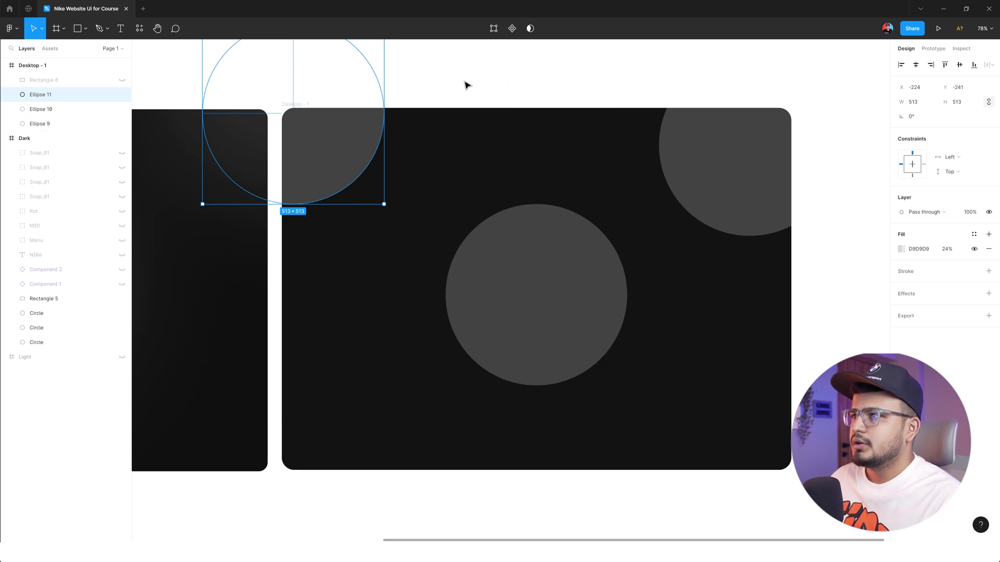
right_click(524, 77)
mouse_move(570, 149)
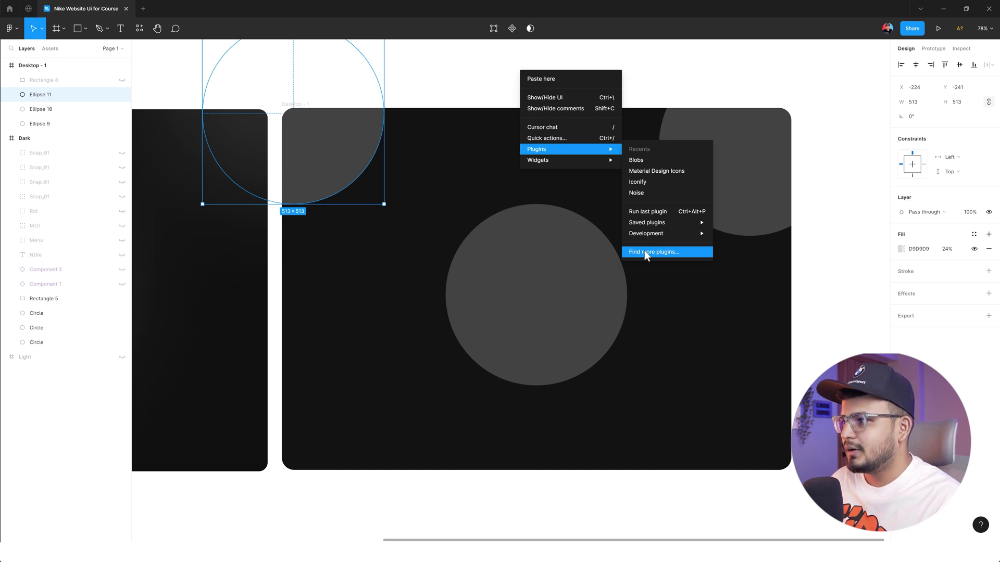
mouse_move(648, 223)
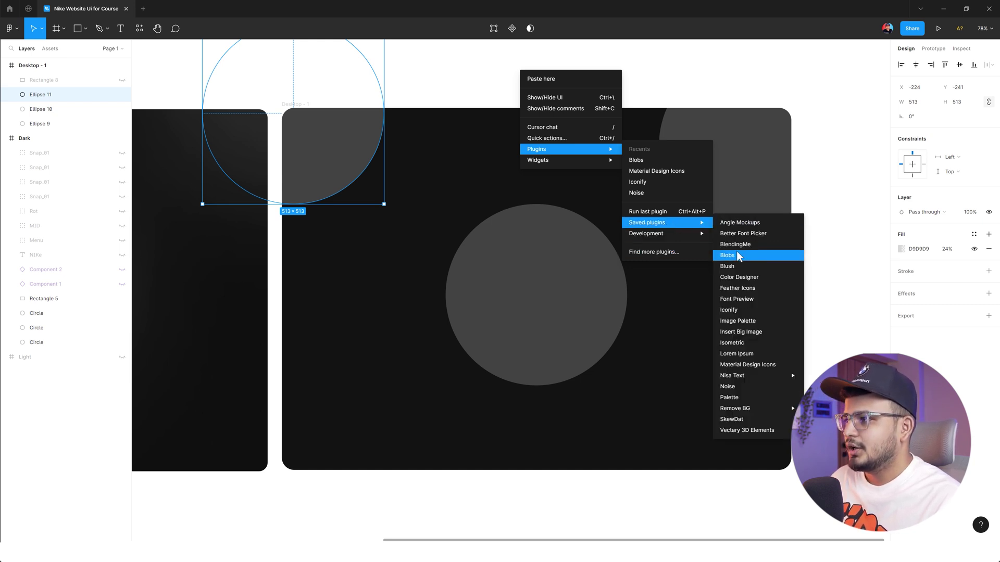
click(736, 255)
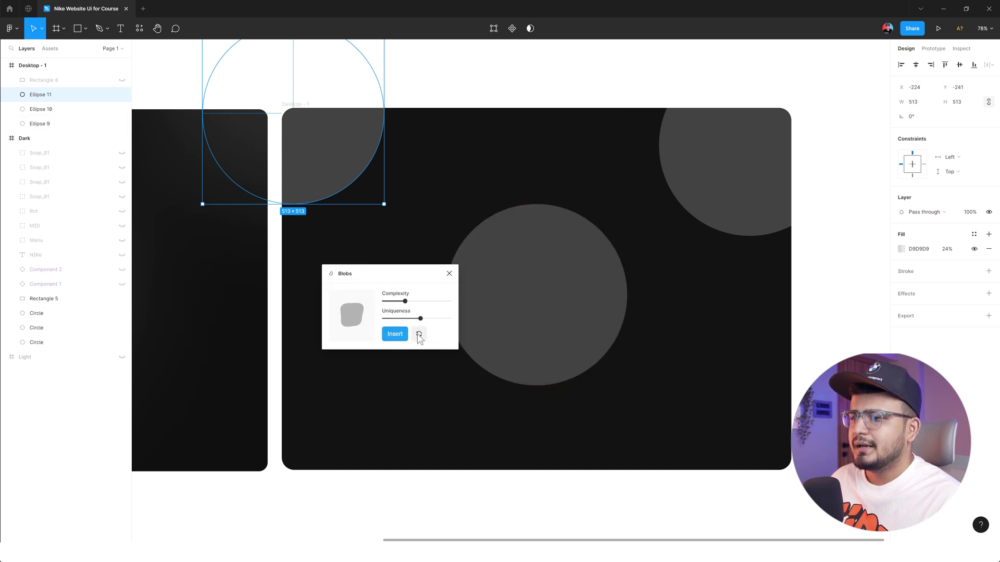
Step: Generate a higher-complexity light-grey blob and insert it into Desktop - 1
click(419, 335)
click(419, 334)
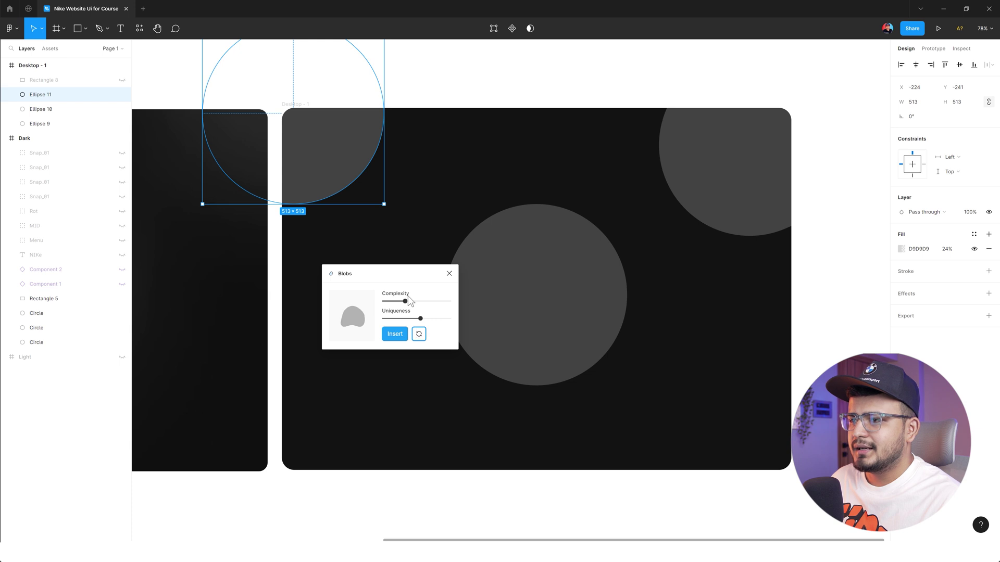
mouse_move(410, 301)
mouse_down()
mouse_move(436, 304)
mouse_move(398, 319)
mouse_move(444, 320)
mouse_move(425, 321)
mouse_up()
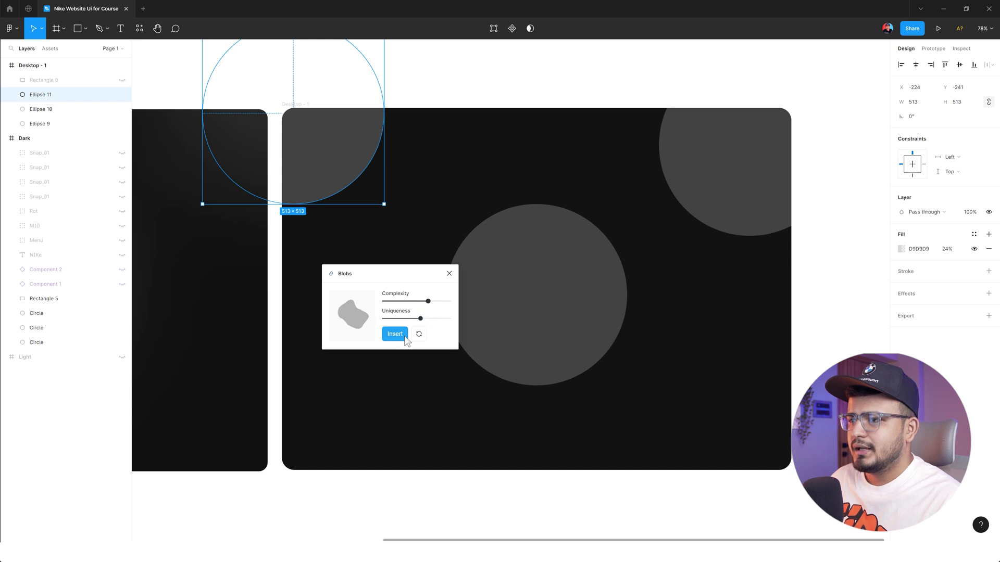
click(419, 334)
click(419, 335)
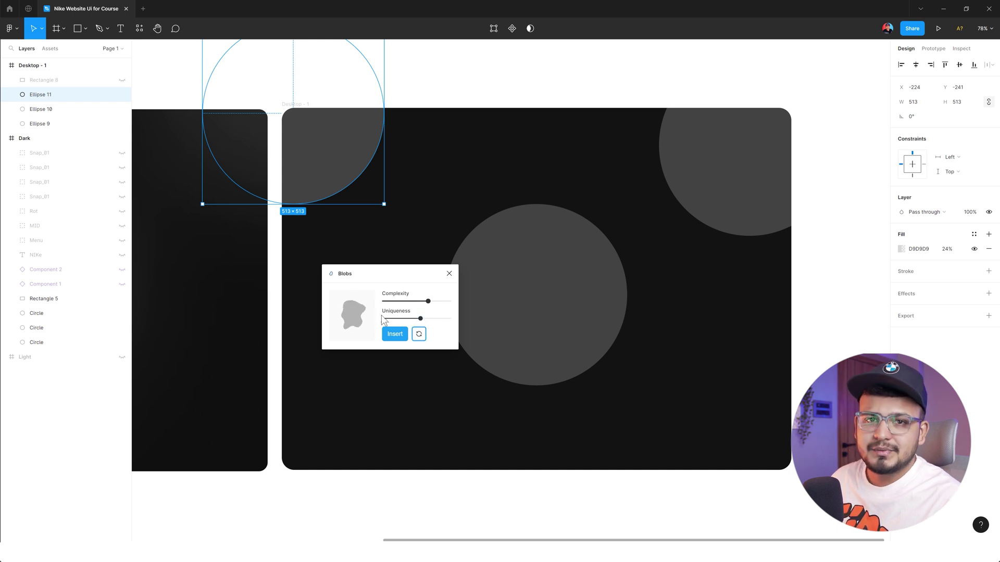
click(393, 334)
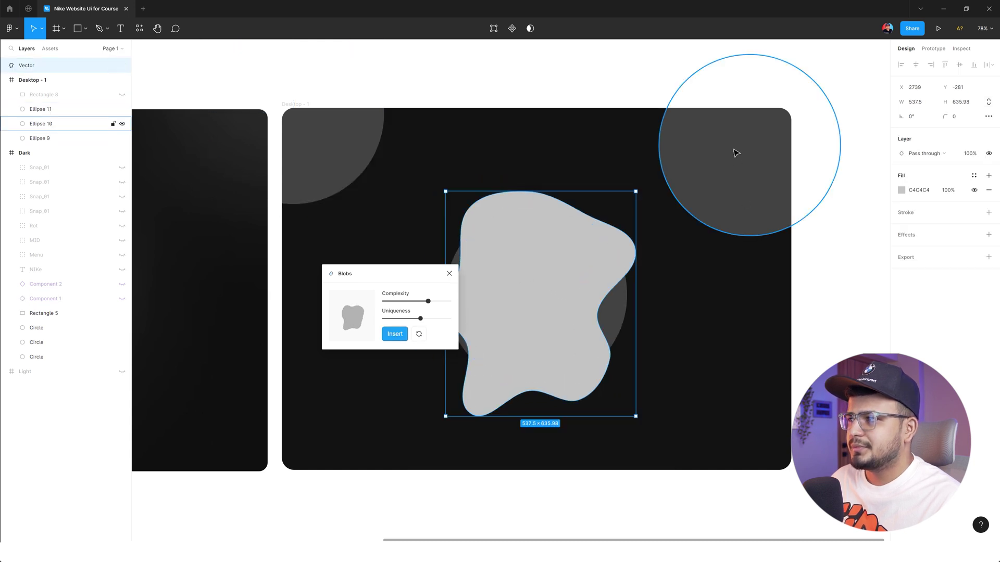
click(646, 282)
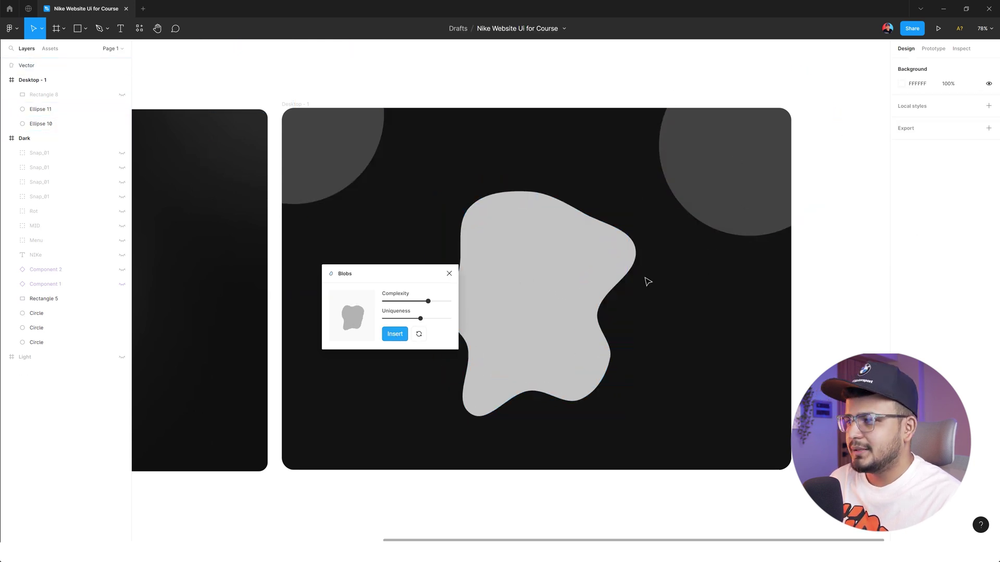
Step: Delete the blob, Ellipse 10 and Ellipse 11 from Desktop - 1
click(448, 274)
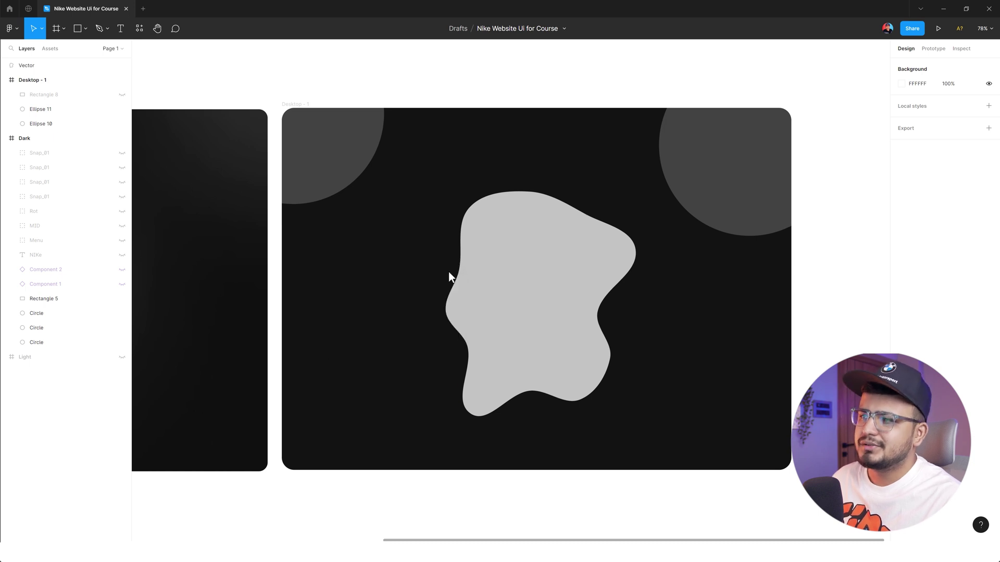
click(493, 272)
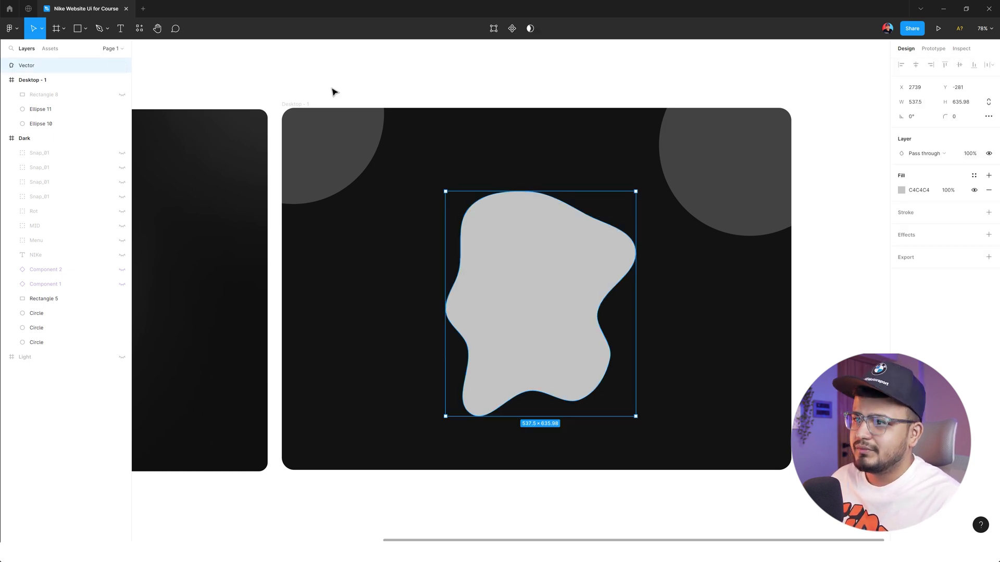
key(Delete)
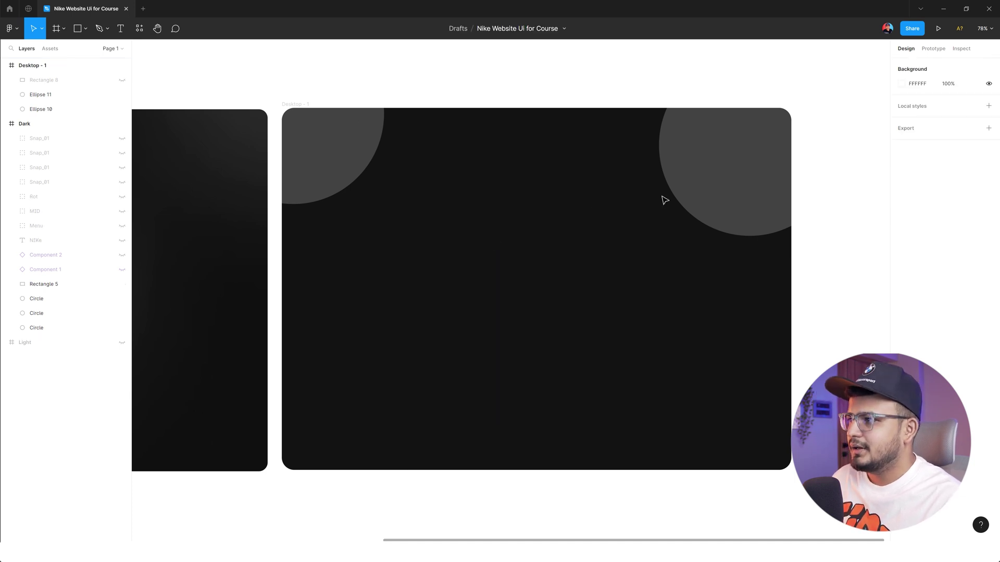
click(665, 201)
key(Delete)
click(334, 164)
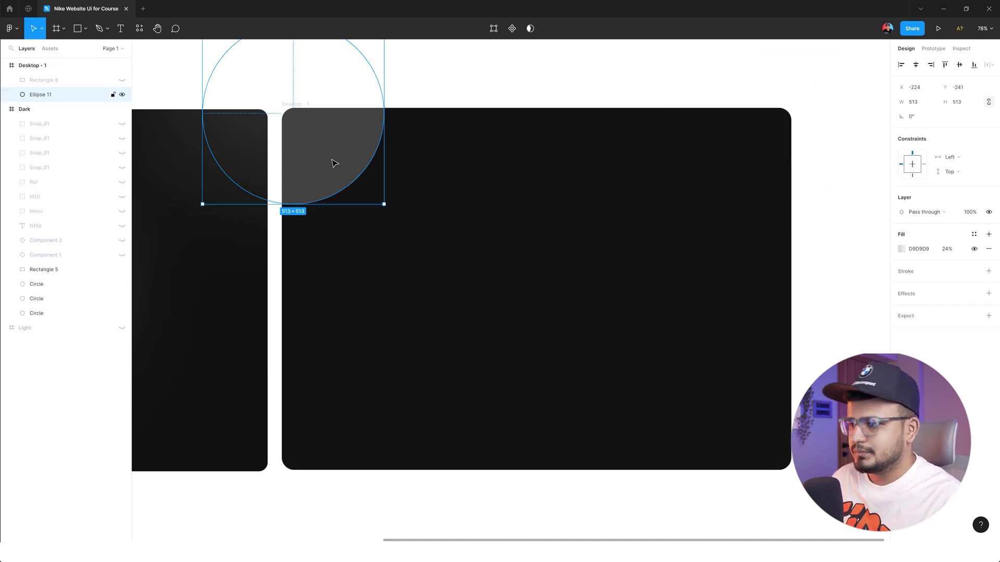
key(Delete)
Step: Move Desktop - 1 about 117 px right and pan over to the Dark frame
click(41, 65)
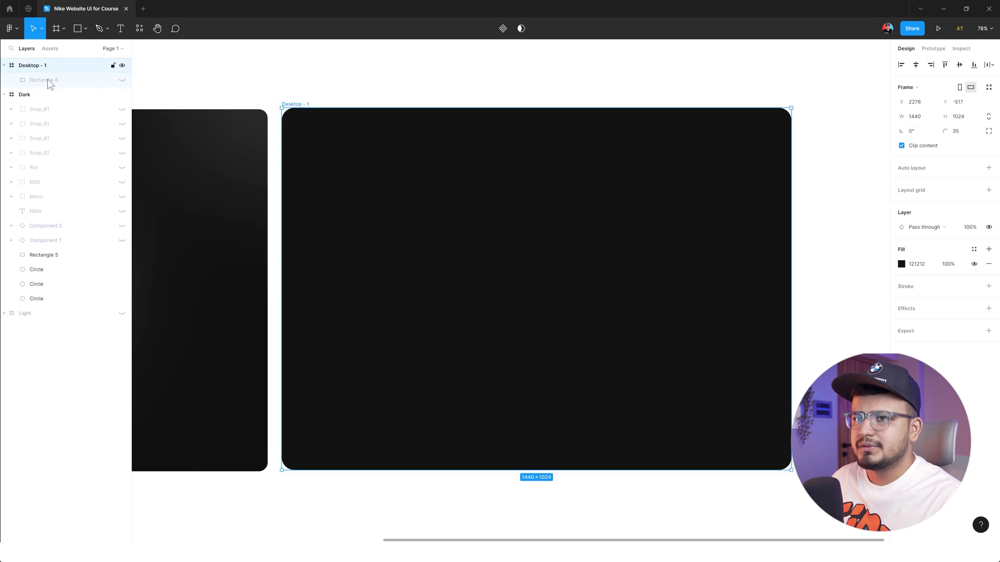
drag(391, 274, 452, 270)
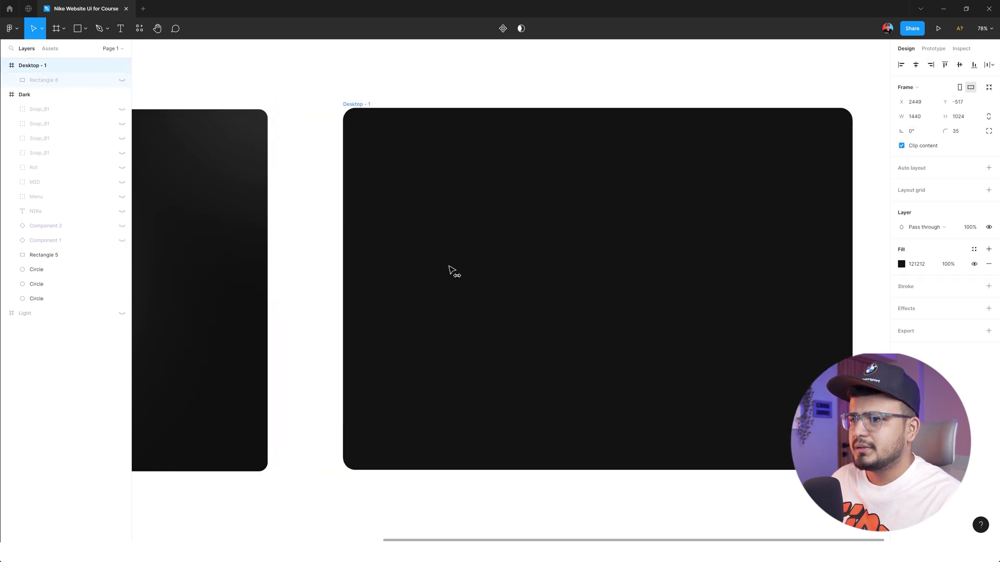
click(321, 234)
scroll(442, 254, left, 5)
scroll(478, 245, left, 5)
scroll(533, 234, left, 5)
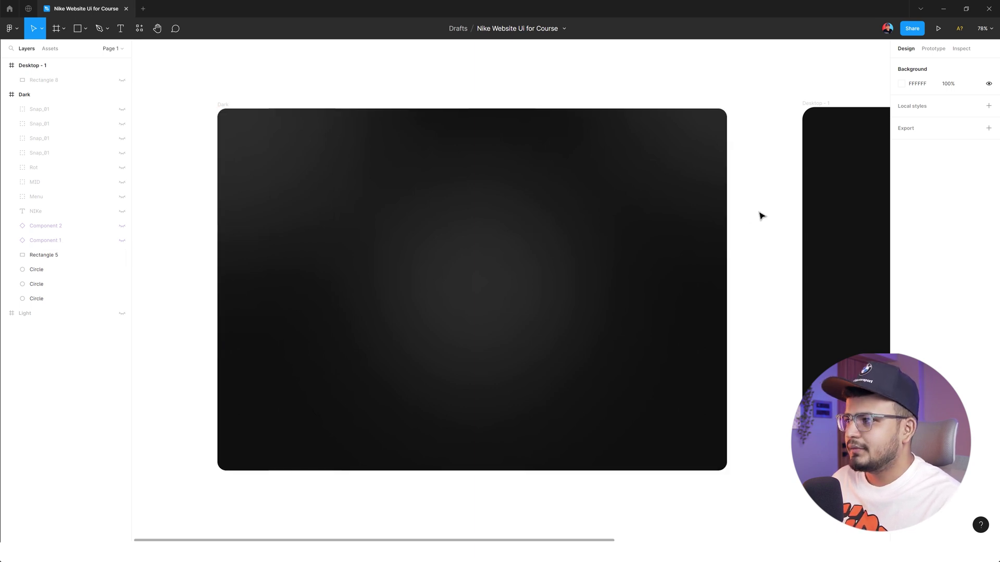
click(122, 240)
click(293, 415)
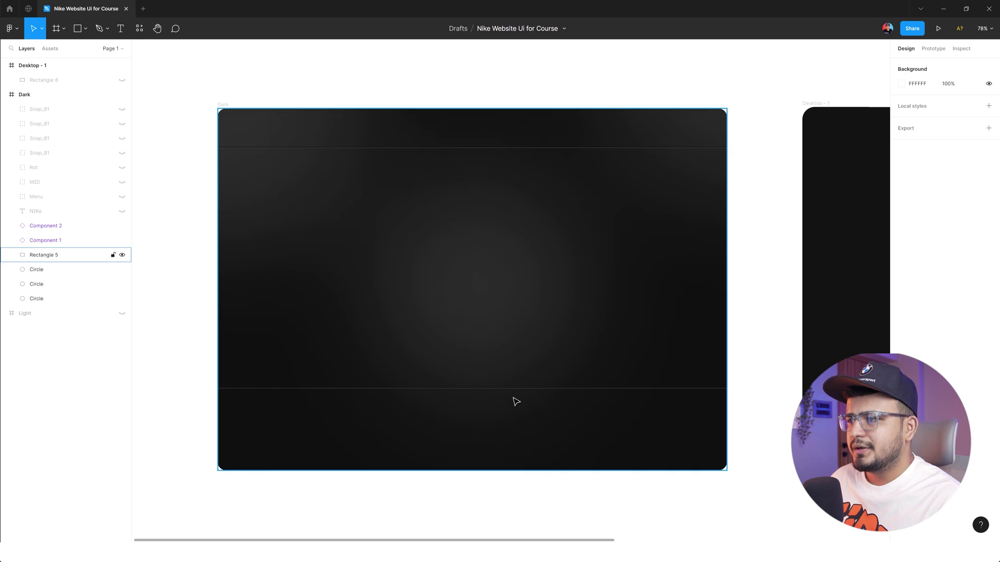
scroll(507, 409, up, 5)
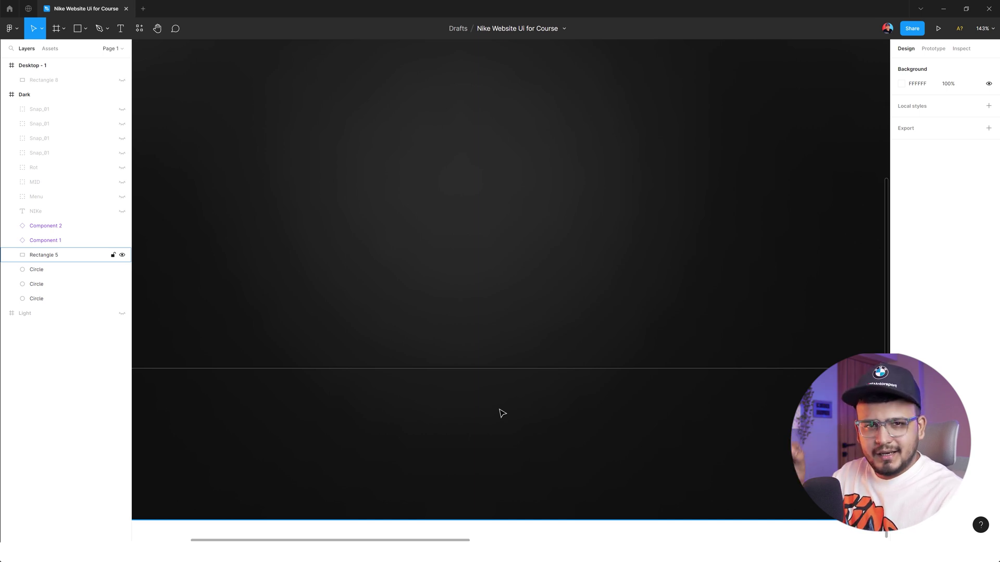
scroll(501, 385, up, 5)
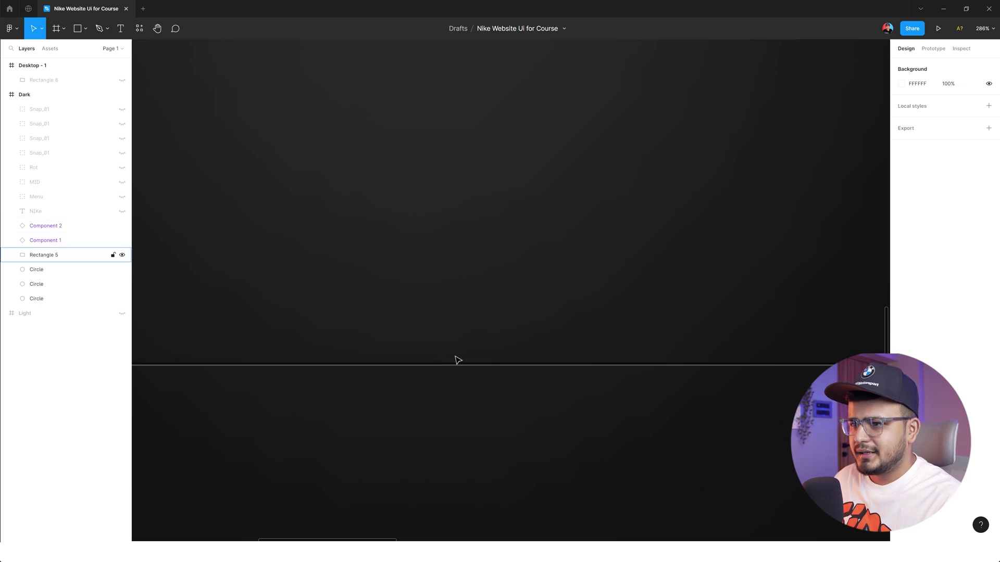
scroll(456, 360, up, 3)
scroll(455, 359, up, 5)
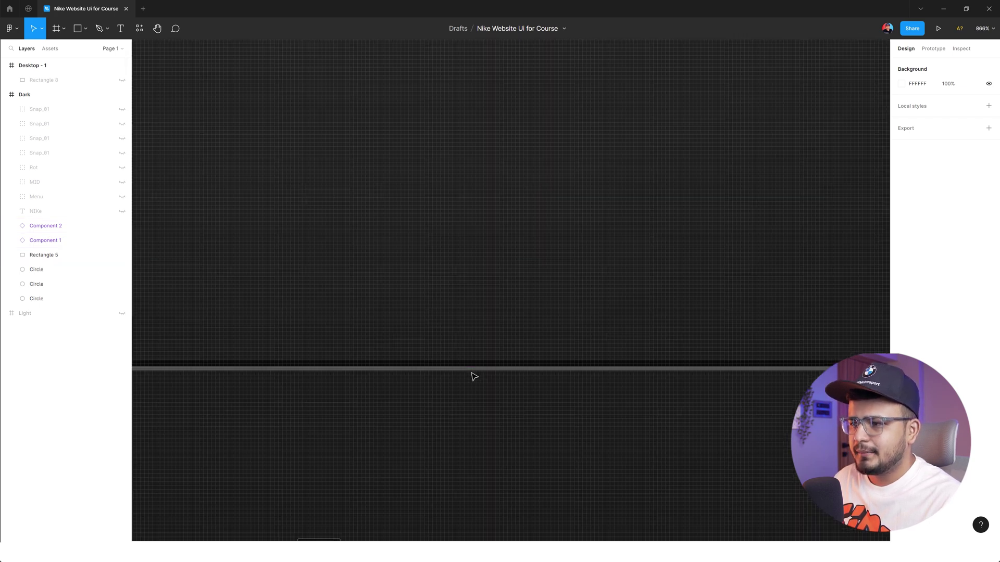
scroll(472, 376, up, 2)
scroll(470, 367, up, 2)
click(469, 361)
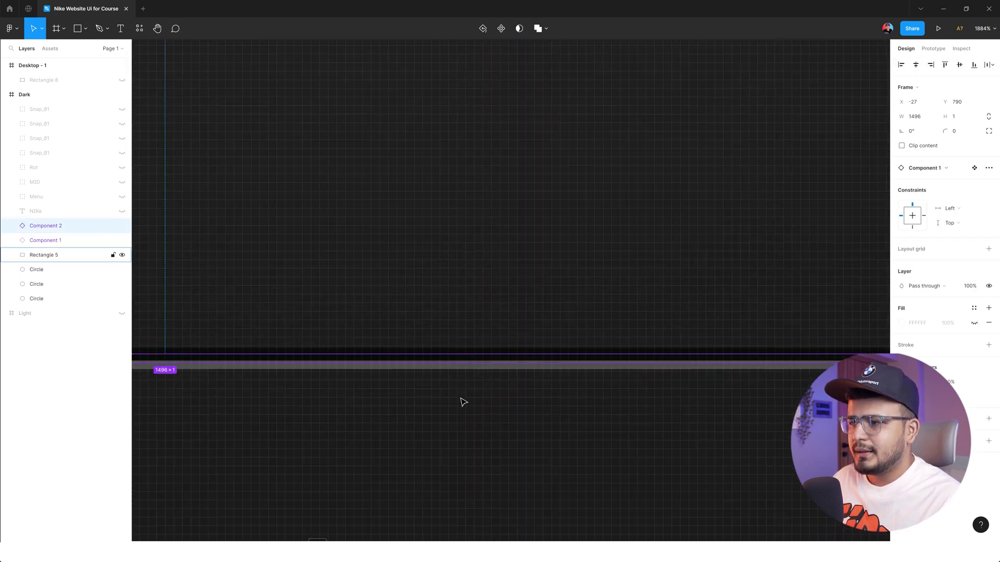
click(490, 368)
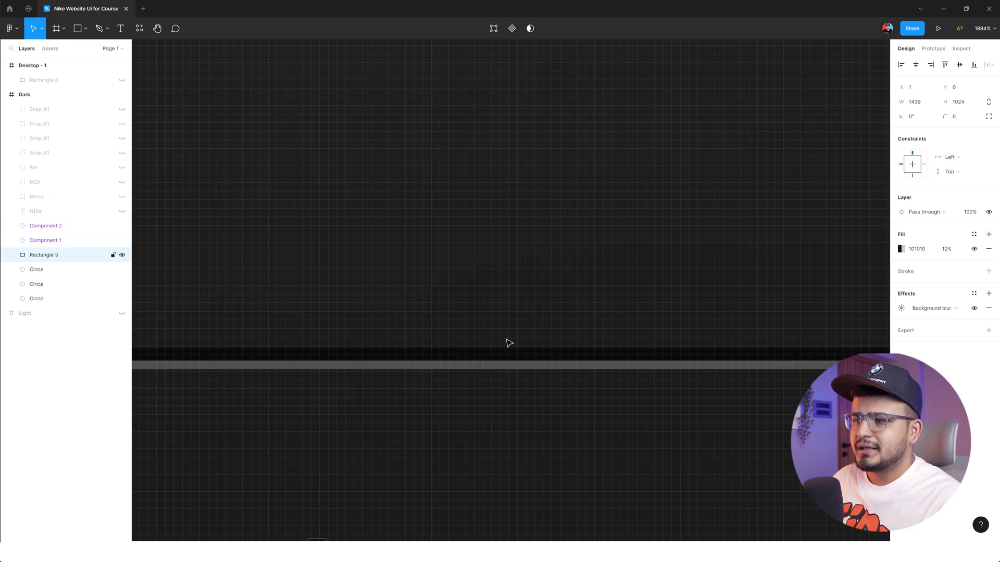
scroll(510, 344, down, 3)
scroll(509, 346, down, 4)
scroll(509, 346, down, 2)
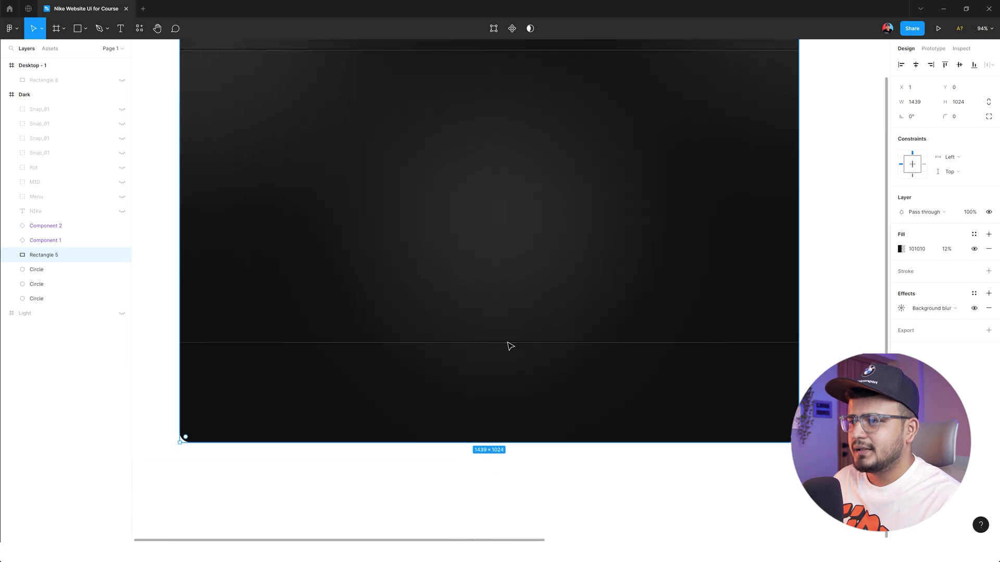
scroll(509, 346, down, 1)
scroll(589, 391, up, 2)
click(714, 245)
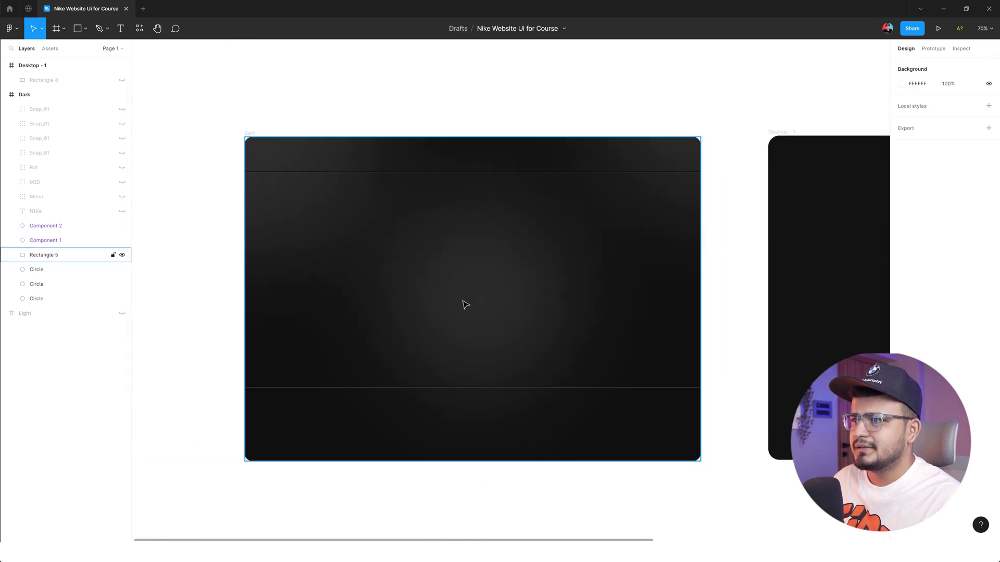
scroll(476, 302, up, 1)
drag(477, 302, 467, 290)
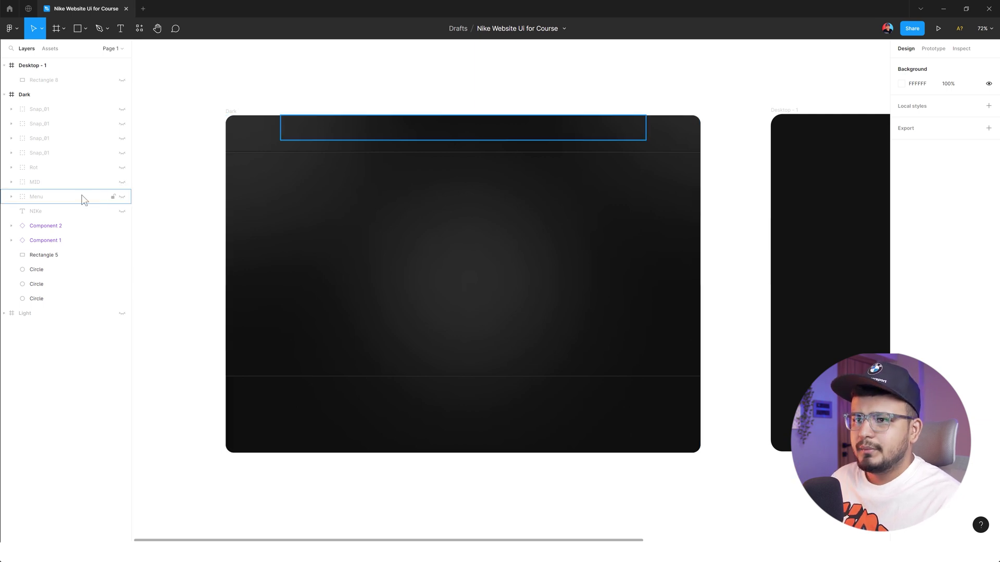
Step: Unhide the Menu navigation bar on the Dark frame
click(122, 197)
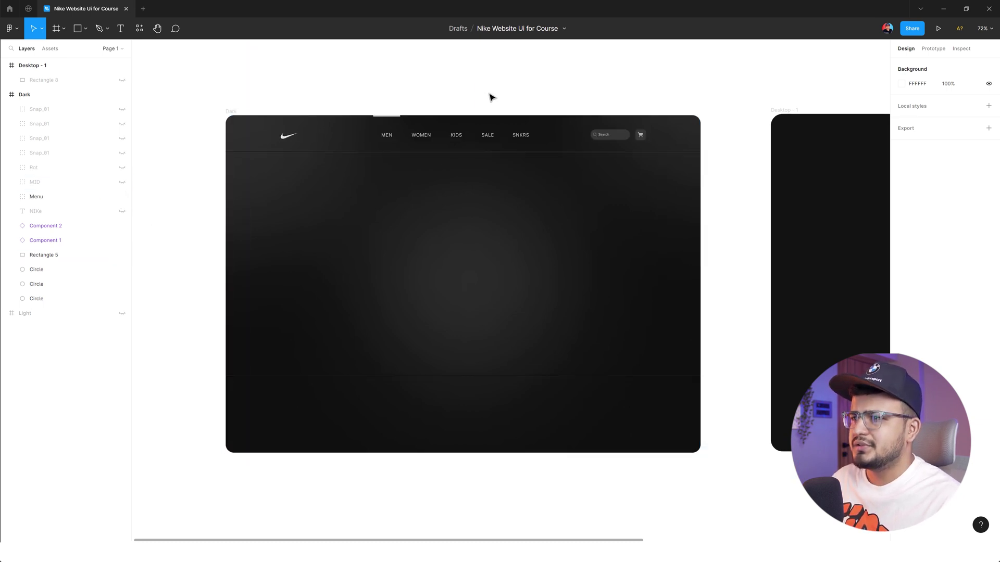
scroll(352, 134, up, 1)
scroll(354, 134, up, 4)
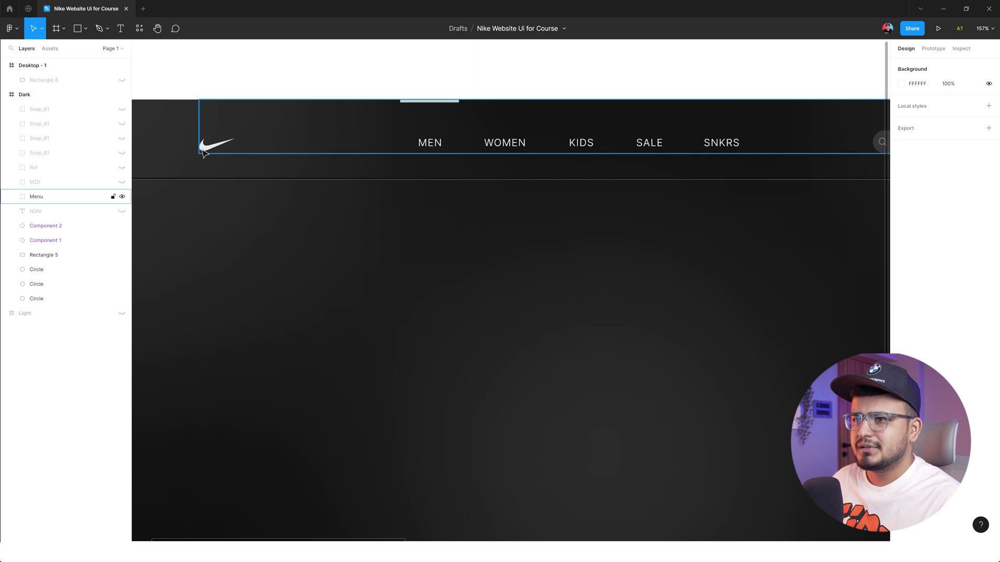
click(310, 127)
click(302, 83)
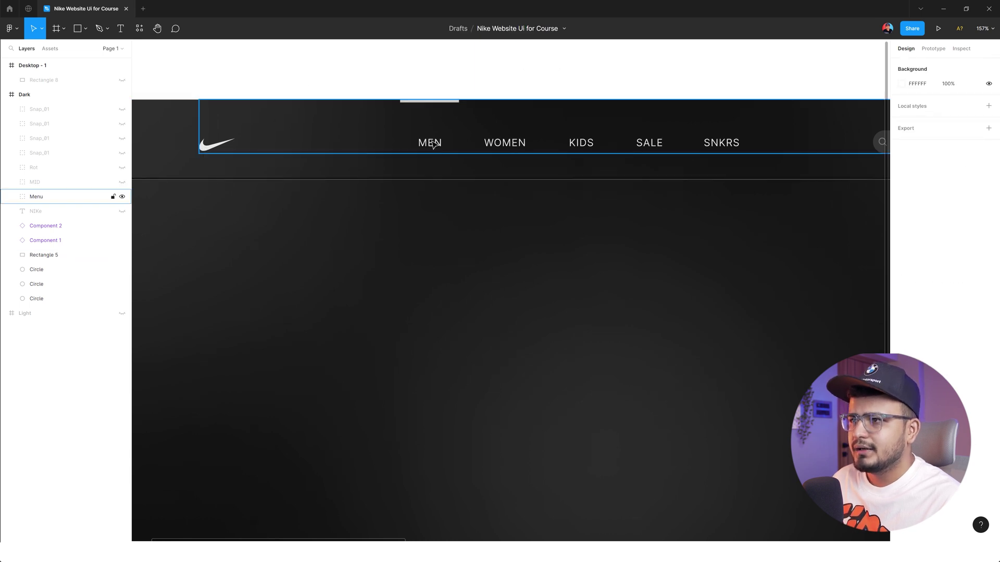
drag(654, 146, 536, 151)
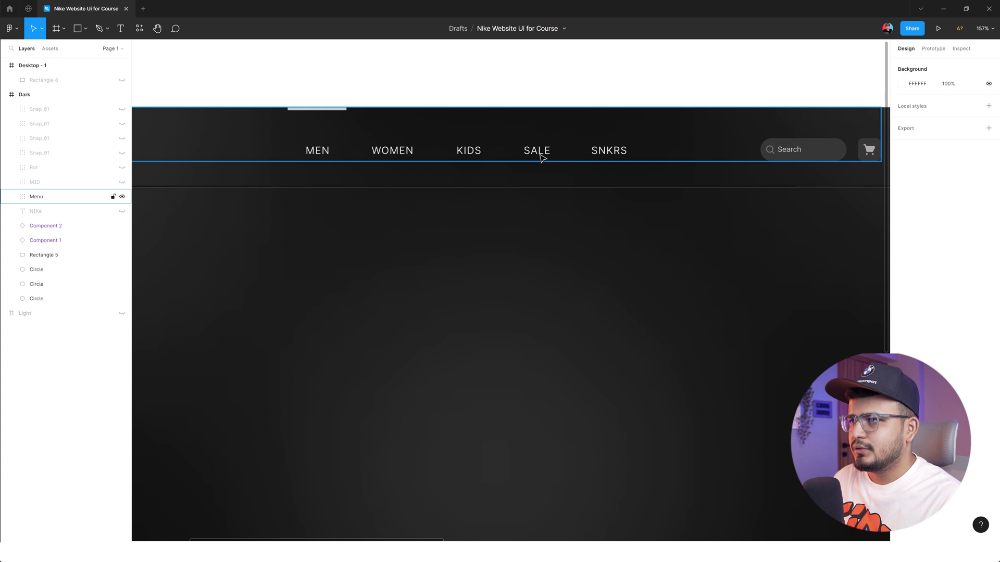
Step: Inspect the SALE link, the 120×32 Search pill and the cart button
click(541, 155)
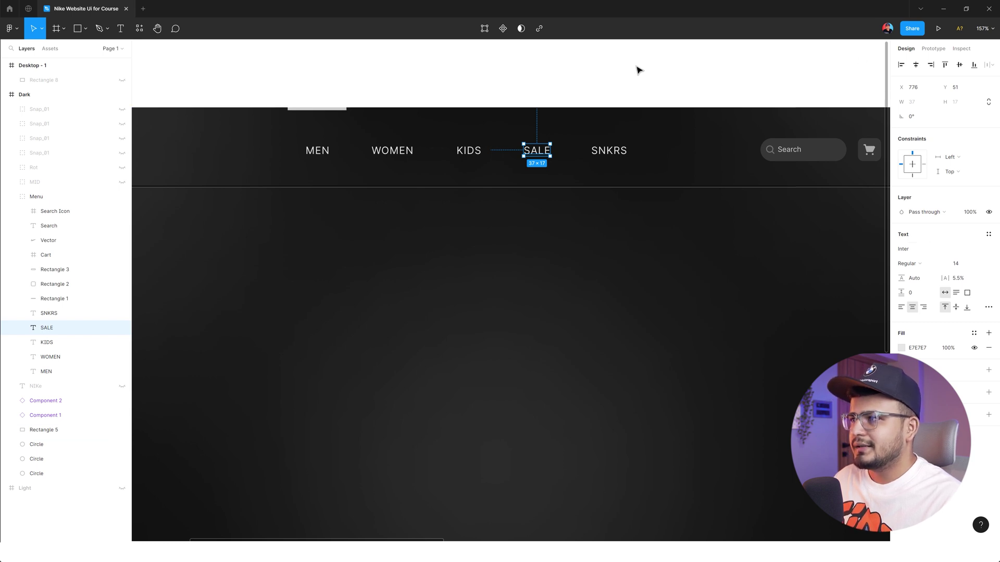
click(592, 83)
drag(736, 228, 573, 243)
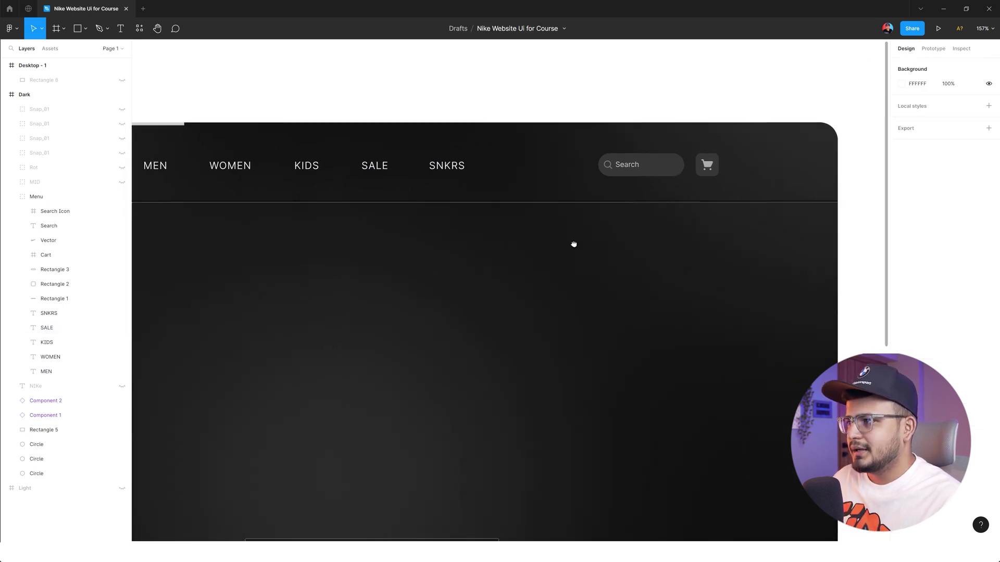
ctrl+scroll(682, 182, up, 3)
drag(687, 174, 599, 194)
ctrl+scroll(583, 182, up, 2)
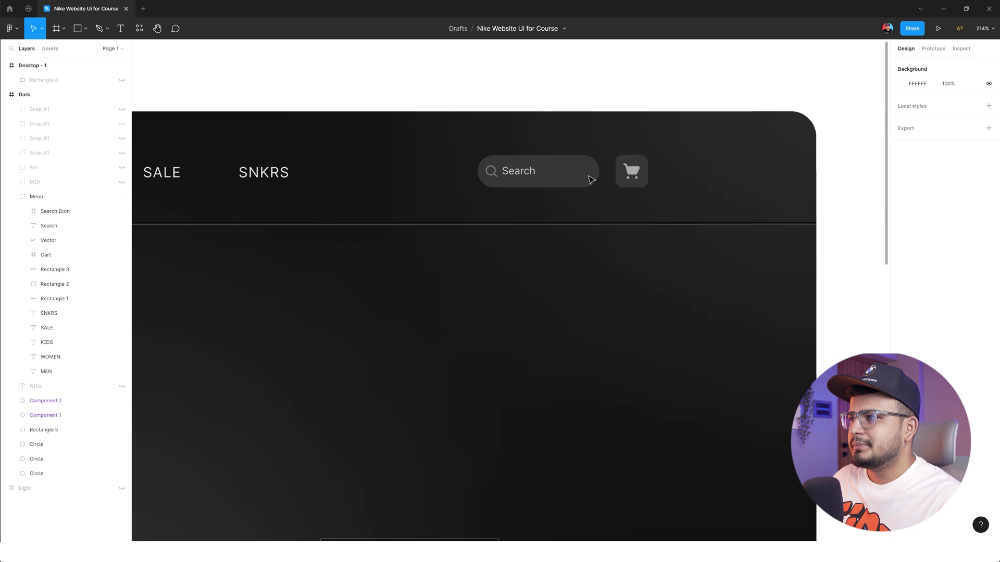
click(570, 175)
click(572, 176)
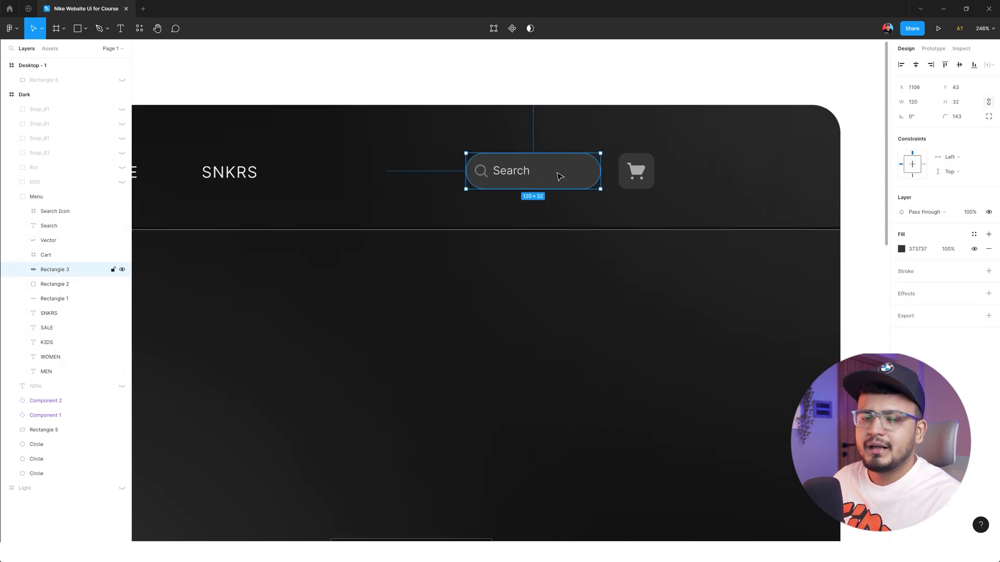
click(643, 173)
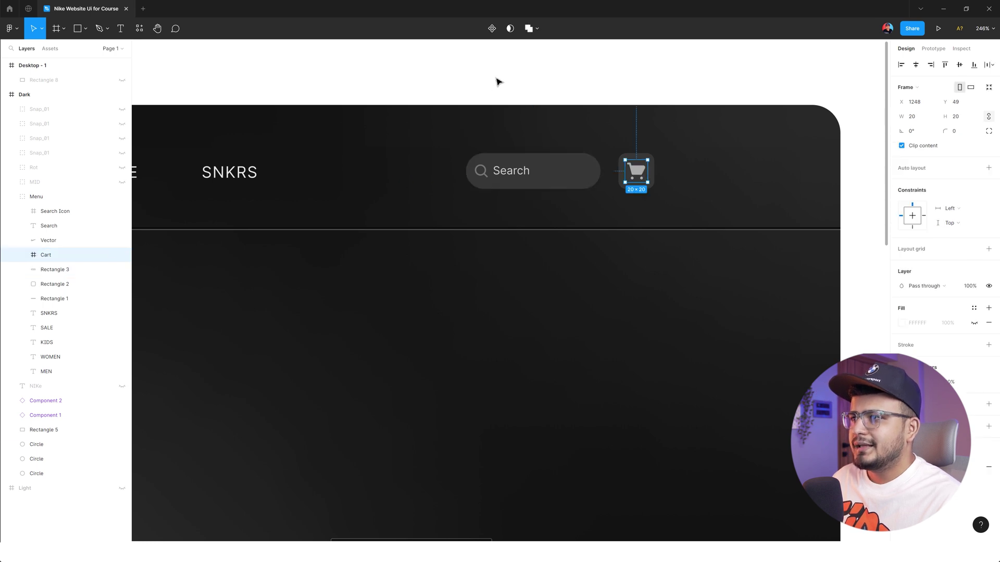
click(498, 82)
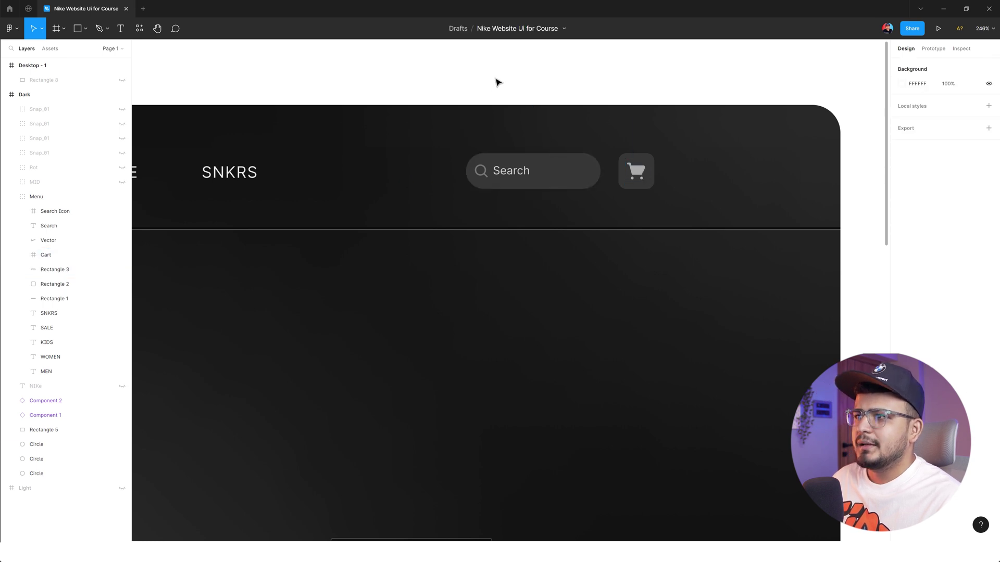
right_click(459, 64)
mouse_move(504, 141)
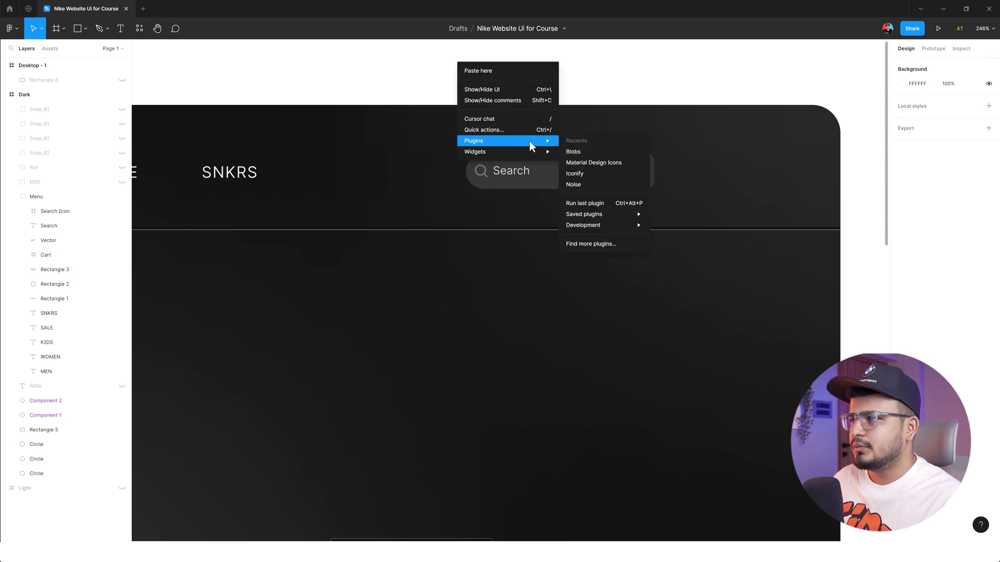
mouse_move(585, 214)
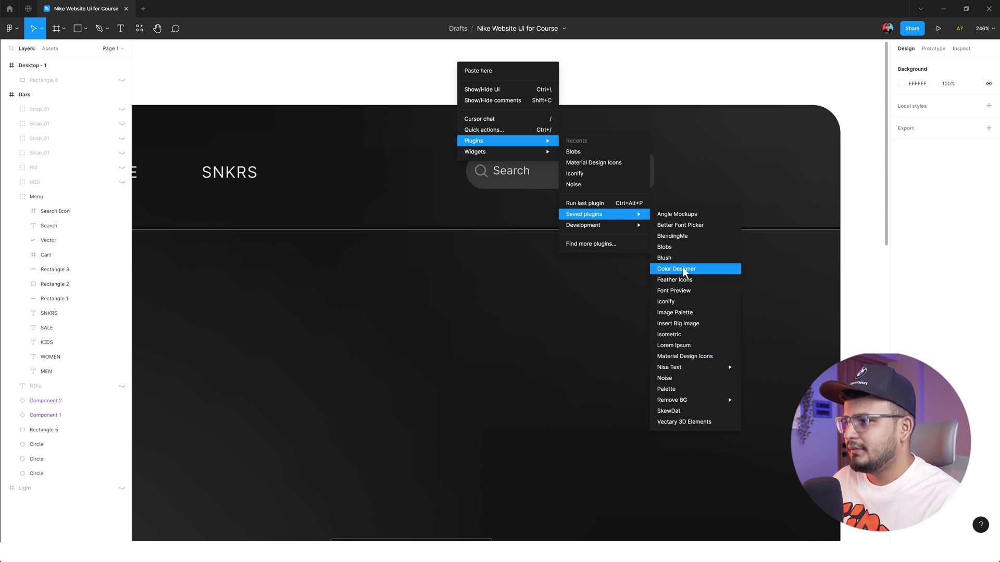
key(Escape)
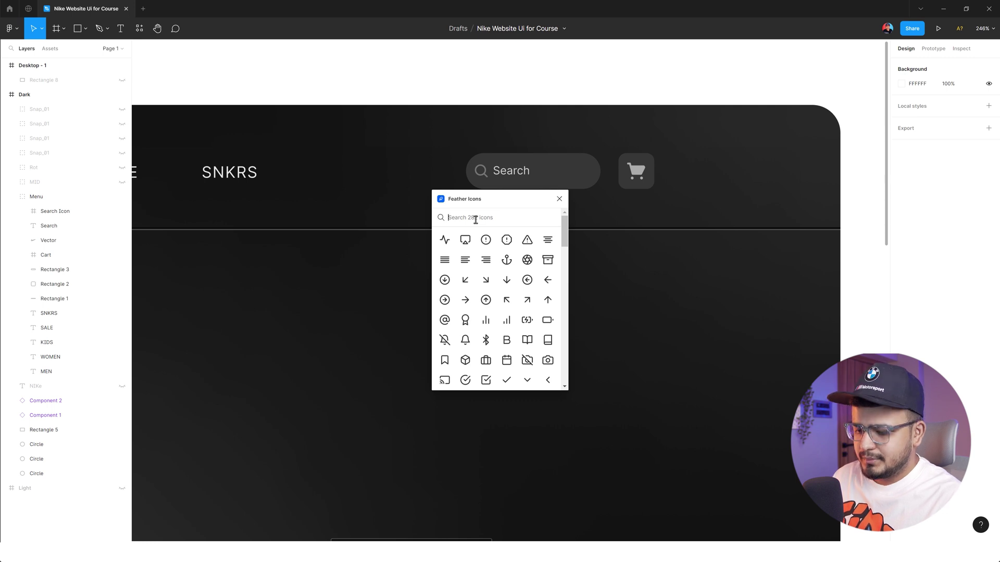
text(search)
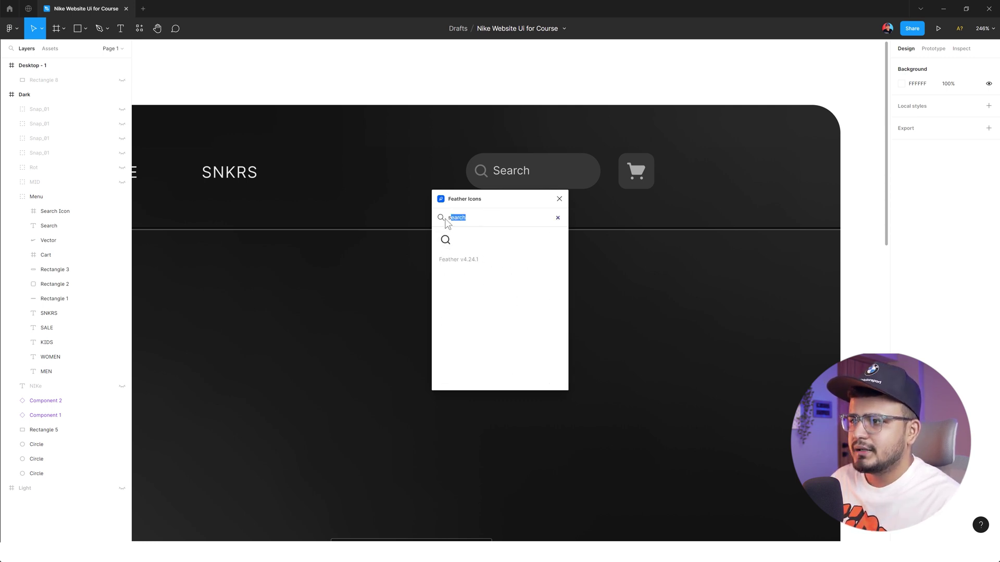
drag(446, 219, 442, 218)
text(cart)
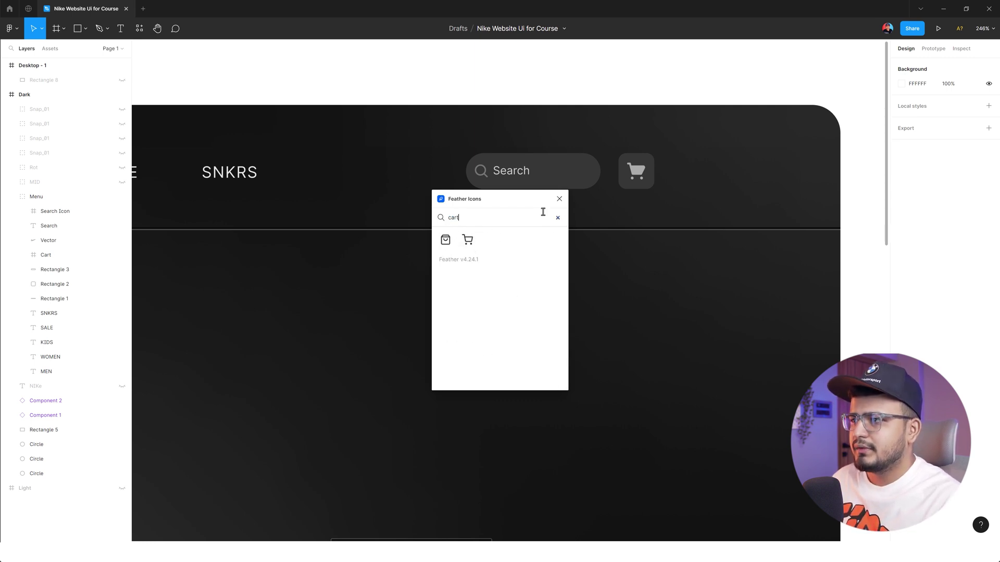
click(559, 198)
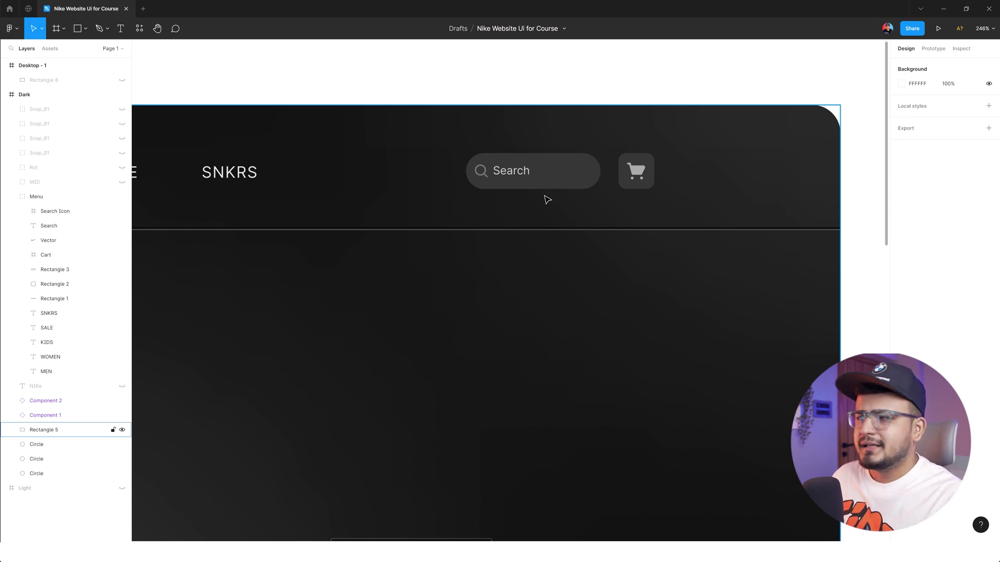
Step: Pan across the navigation bar to review the Search box and Menu group
ctrl+scroll(543, 211, down, 10)
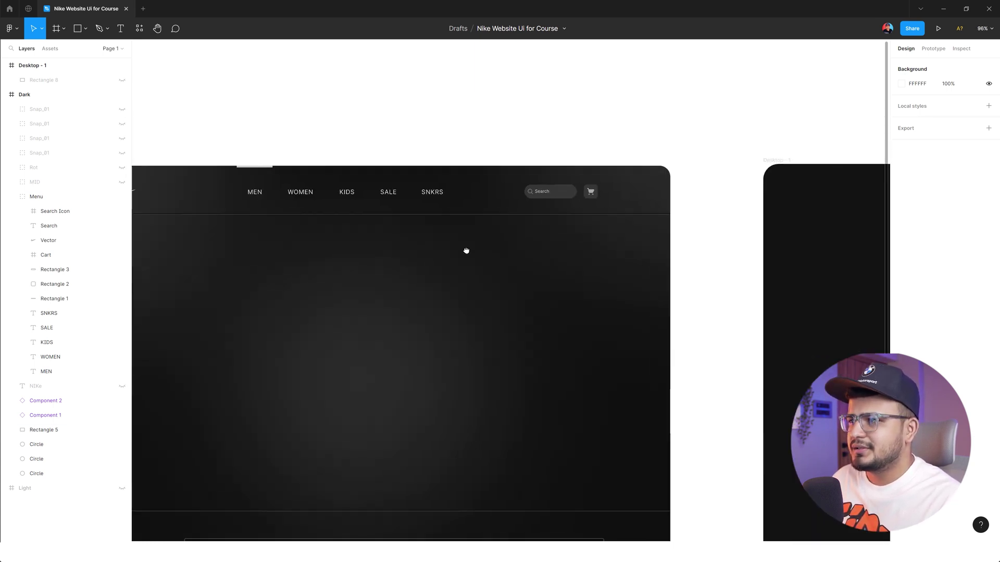
ctrl+scroll(464, 250, up, 2)
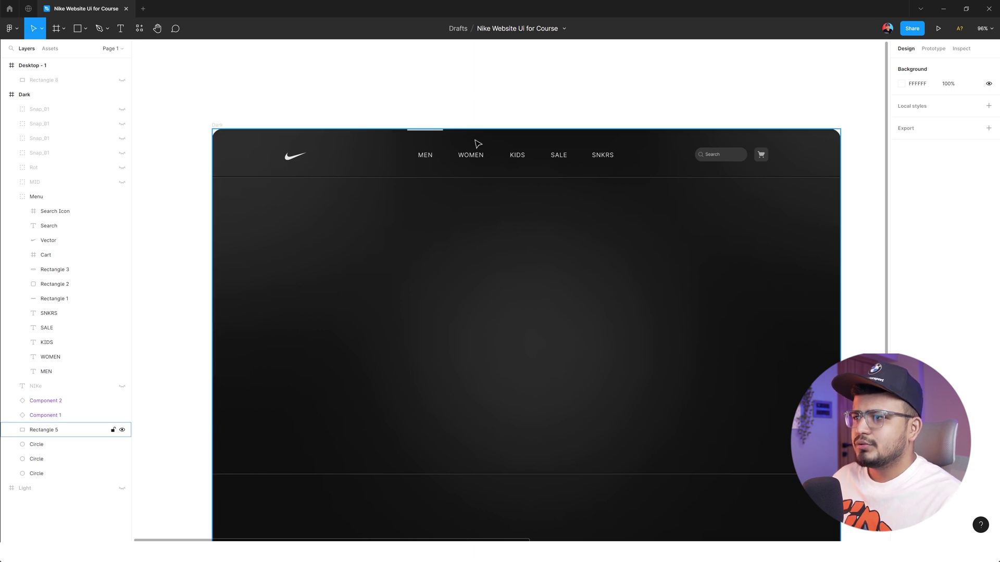
ctrl+scroll(422, 147, up, 5)
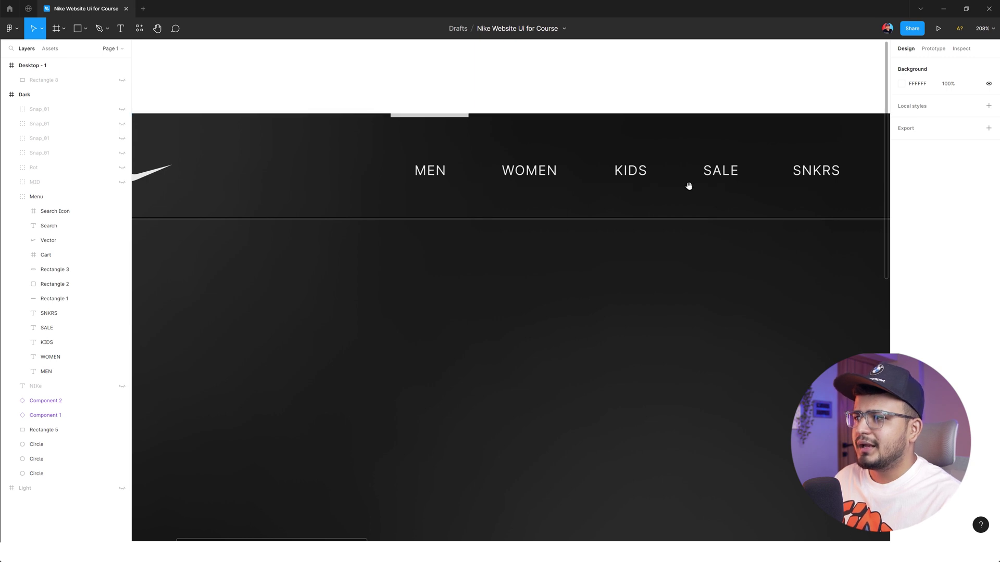
drag(752, 190, 488, 193)
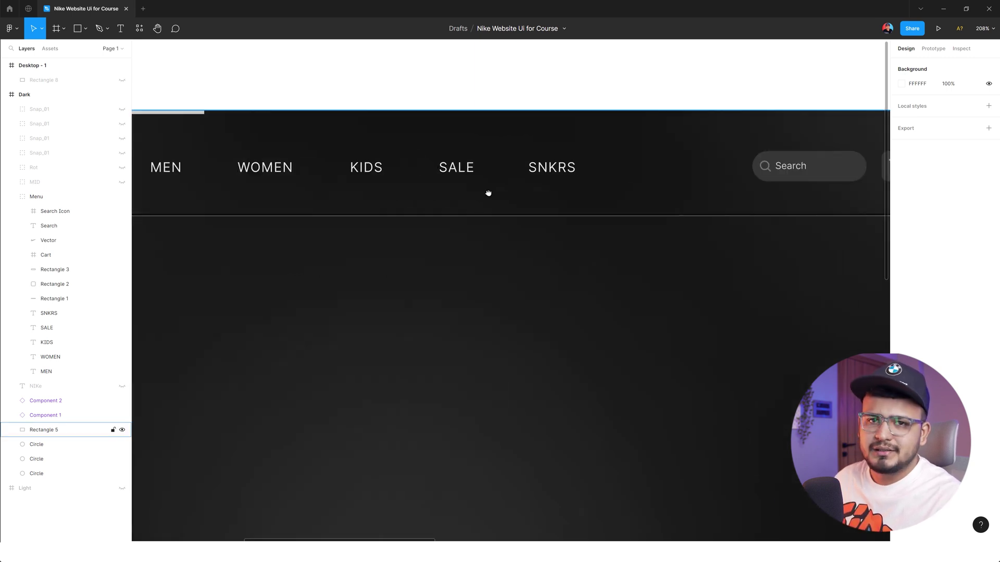
scroll(424, 163, left, 5)
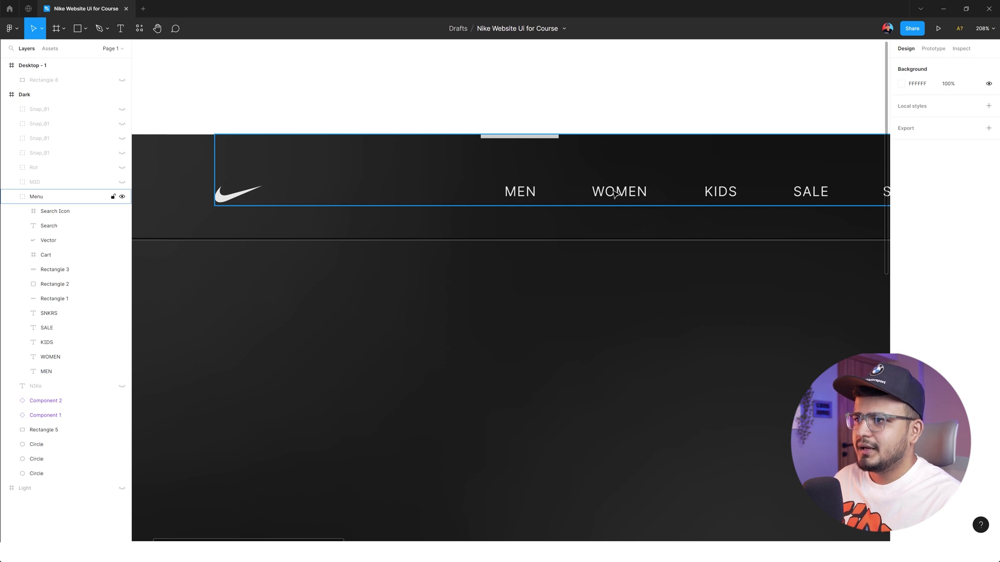
click(509, 142)
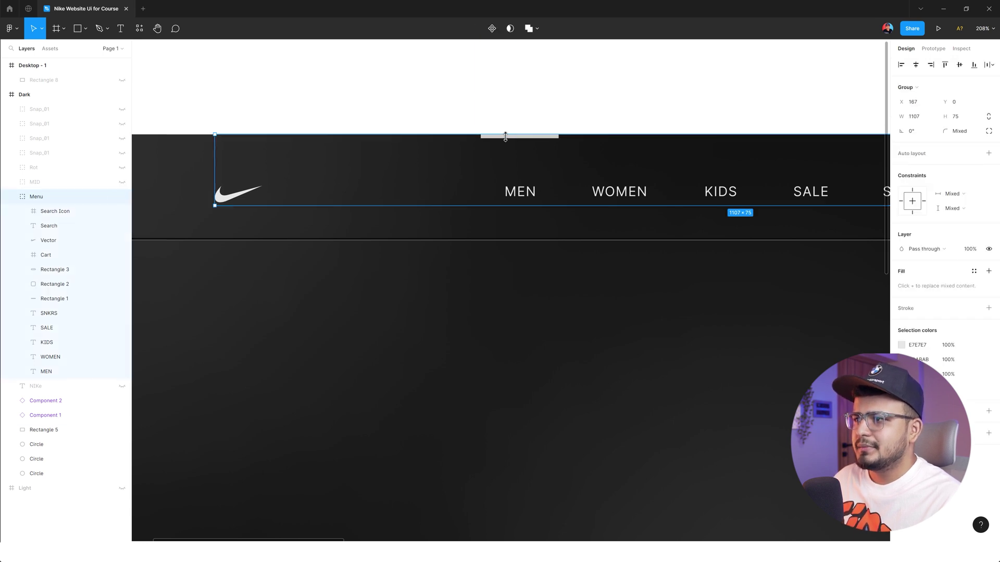
click(489, 139)
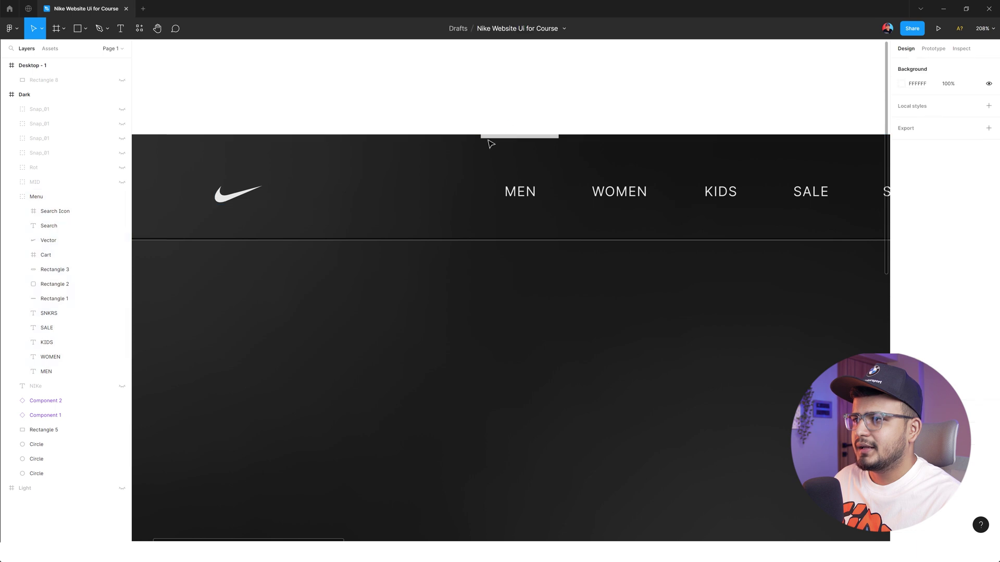
Step: Scroll down the Dark frame to view the empty hero below the navigation
scroll(531, 223, down, 5)
scroll(496, 198, down, 2)
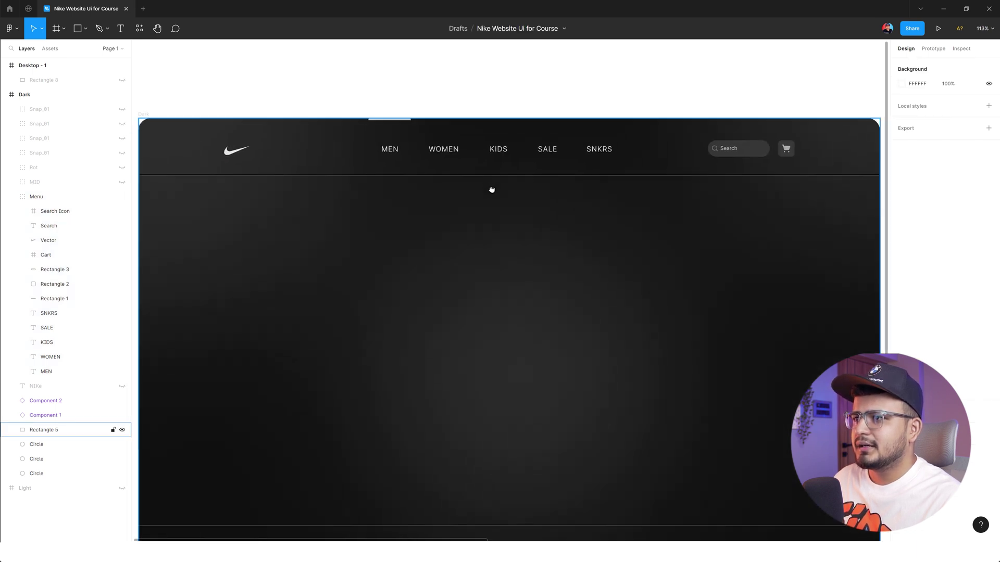
scroll(490, 190, down, 2)
scroll(461, 191, down, 1)
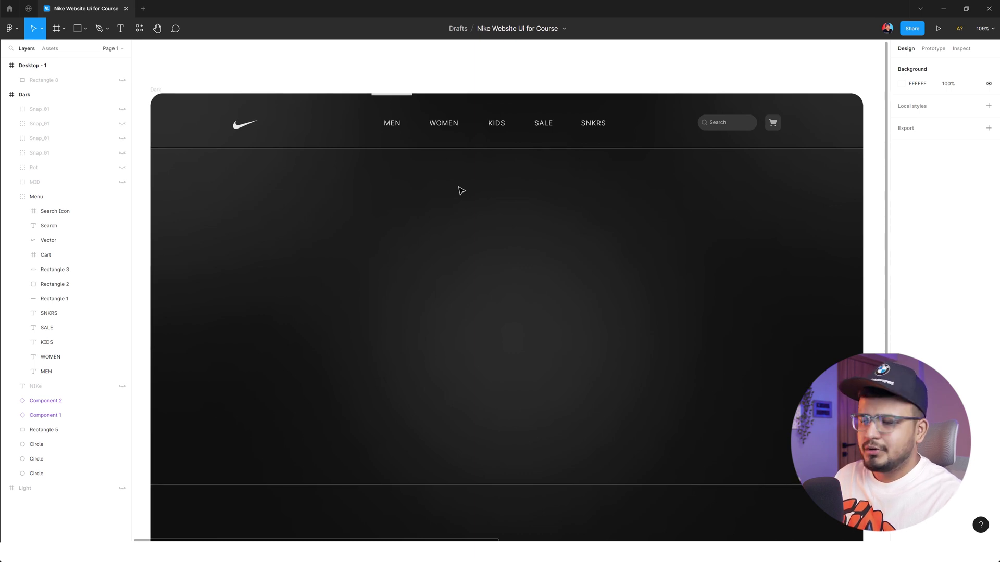
scroll(521, 210, down, 2)
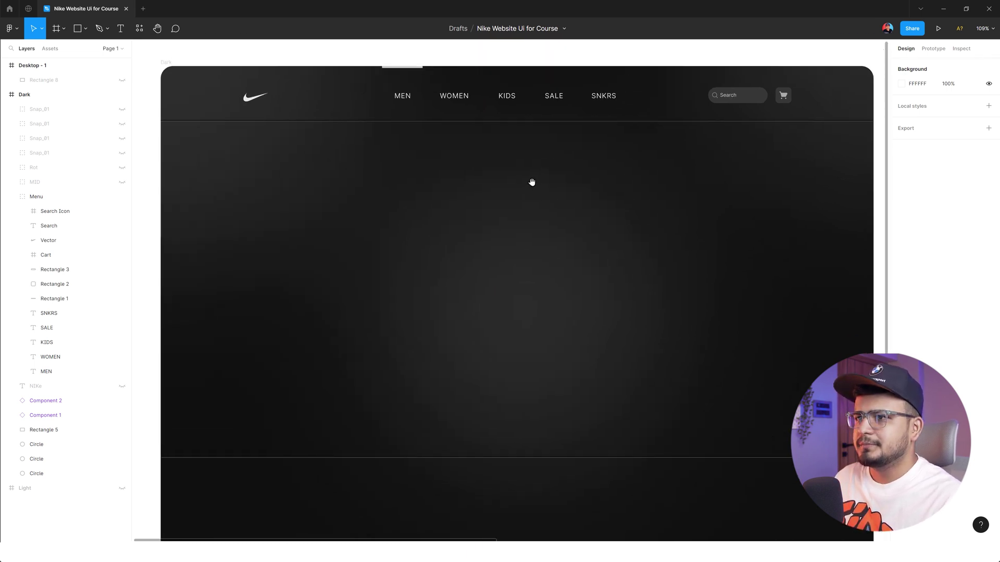
scroll(531, 183, down, 1)
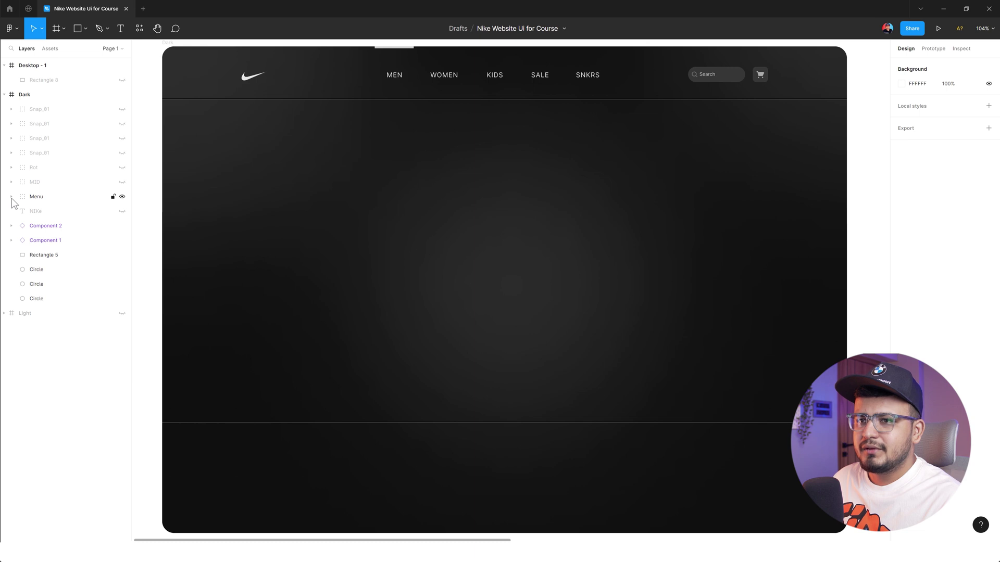
Step: Unhide the MID group, showing JUST DO IT, the shoe, NIKE AIR MAX PRE-DAY and $160
click(122, 182)
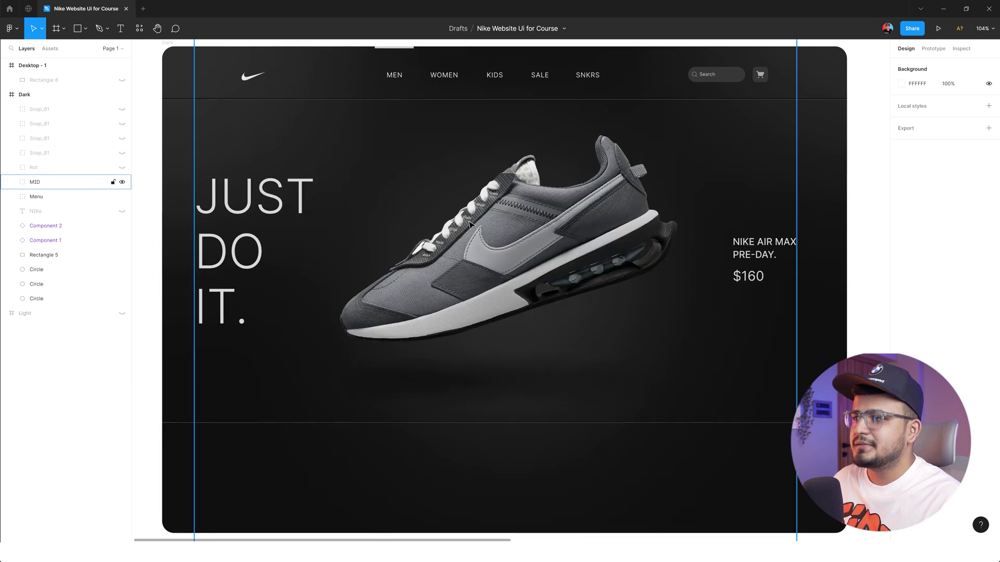
ctrl+scroll(469, 223, down, 2)
scroll(438, 229, right, 4)
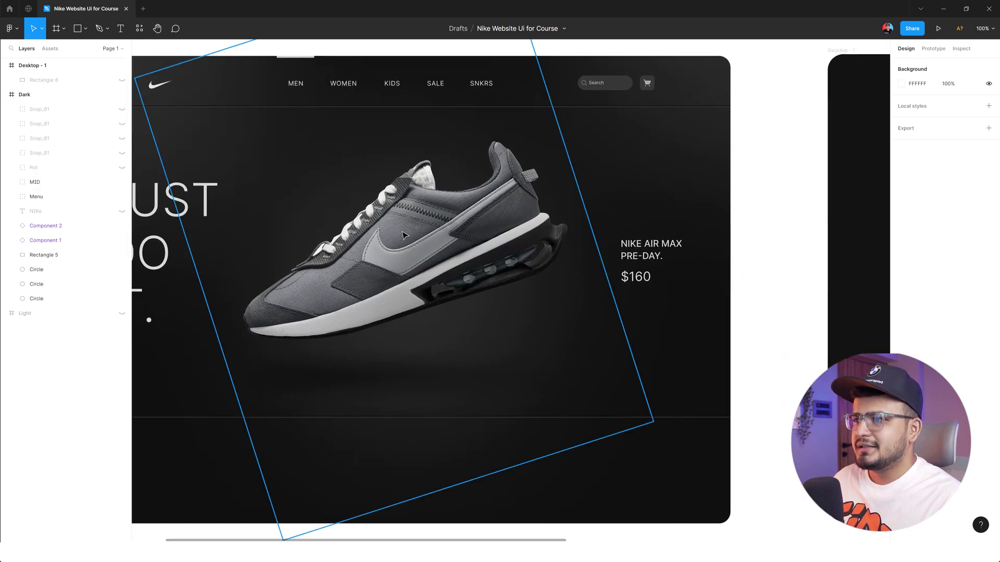
ctrl+scroll(403, 235, down, 3)
scroll(416, 239, right, 3)
scroll(448, 250, left, 3)
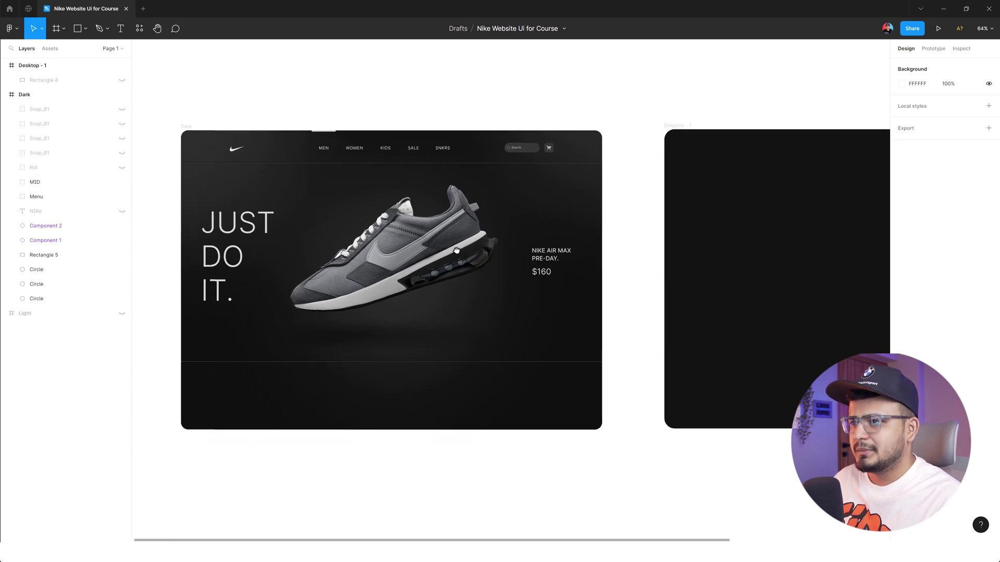
scroll(416, 218, left, 1)
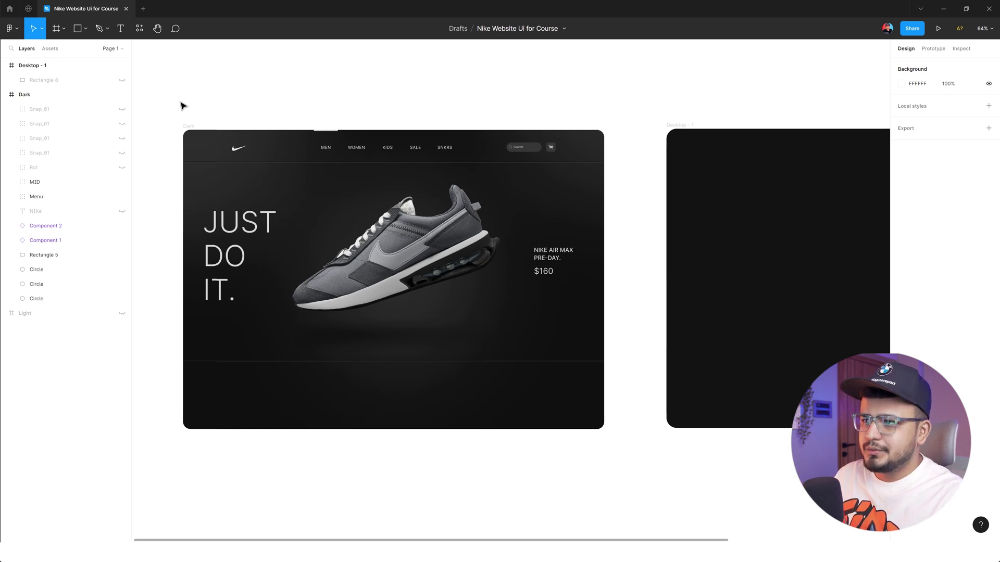
scroll(423, 242, right, 5)
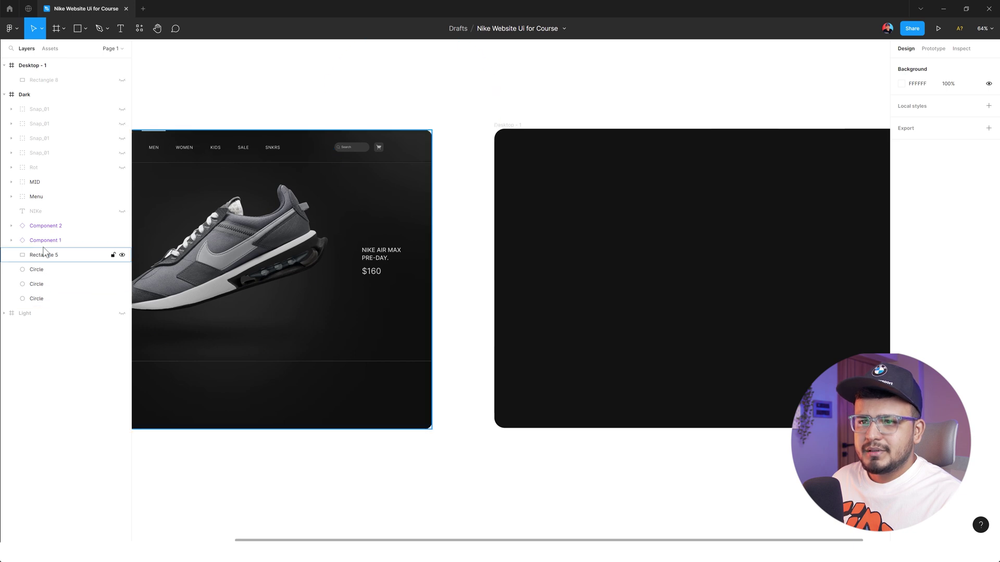
Step: Expand MID in Layers and select the IMAGE layer inside Shoe Grp
click(11, 196)
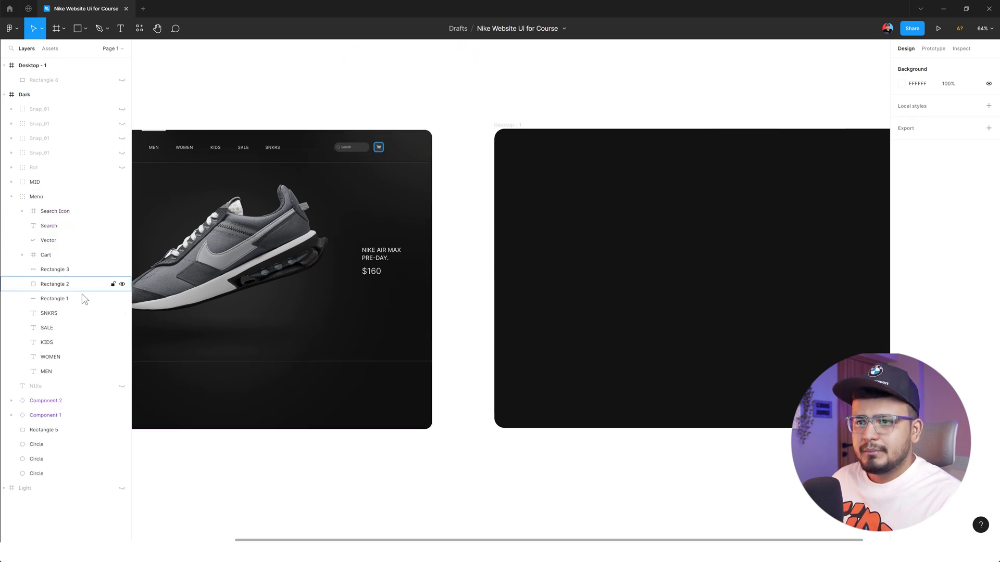
click(11, 197)
click(11, 182)
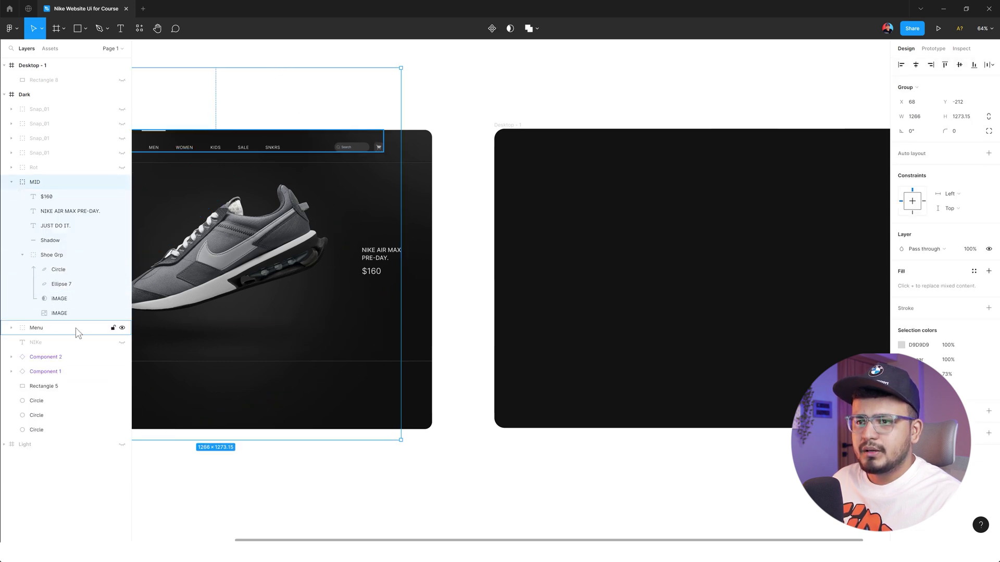
click(60, 315)
Step: Paste the copied tilted shoe image into Desktop - 1 and position it inside the frame
key(ctrl+c)
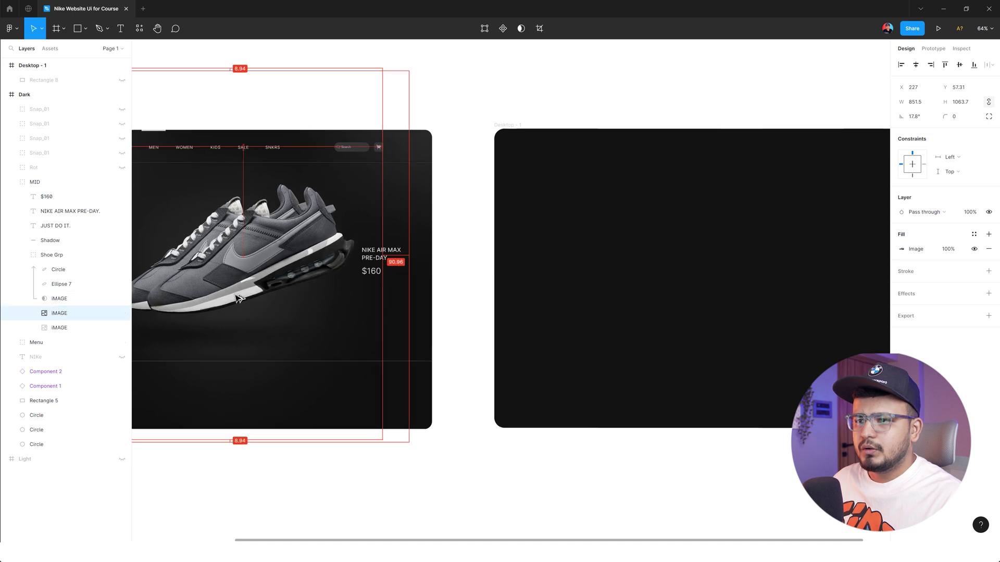
key(ctrl+v)
mouse_move(756, 294)
mouse_down()
mouse_move(599, 315)
mouse_move(787, 279)
mouse_up()
drag(780, 239, 775, 255)
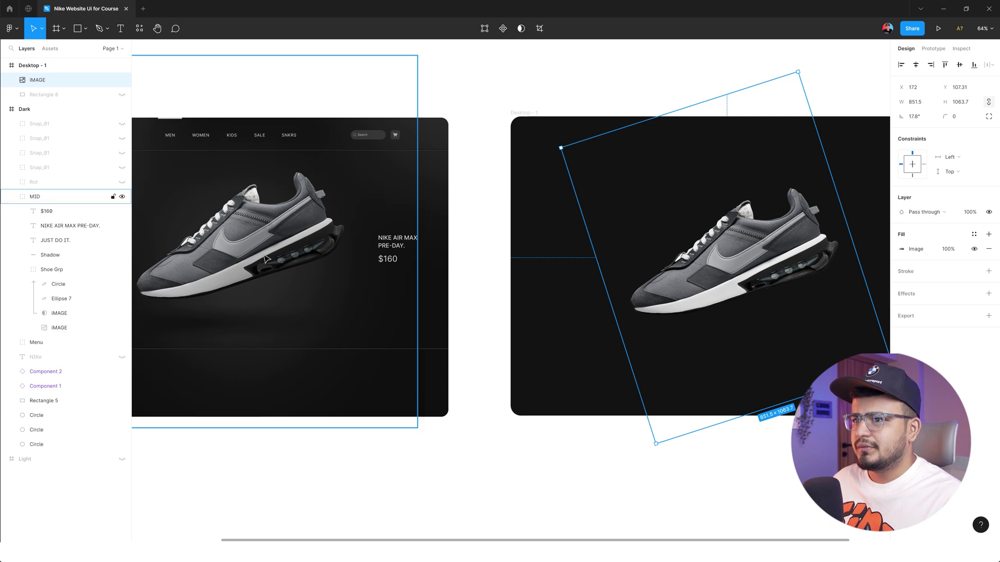
scroll(232, 285, up, 2)
scroll(231, 285, up, 5)
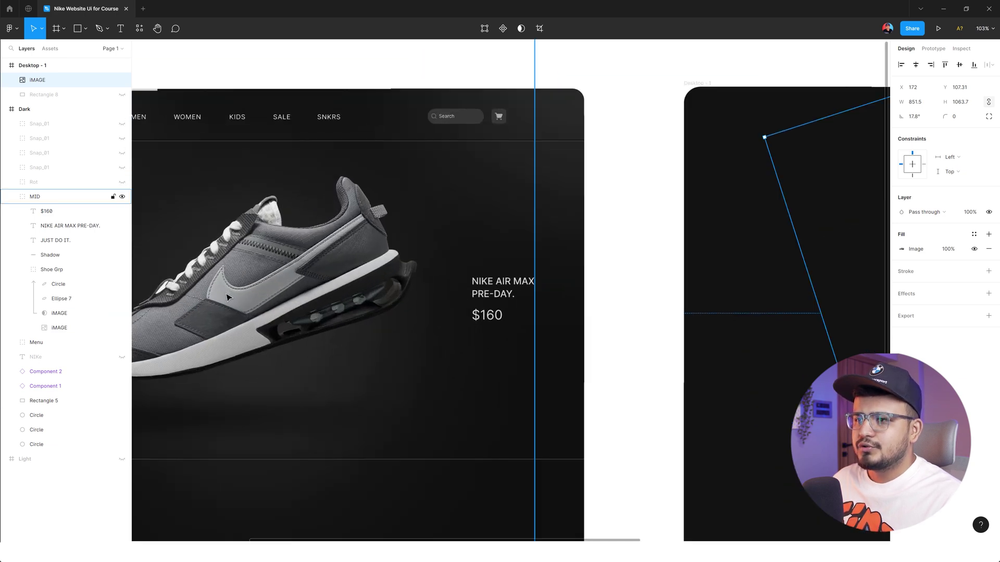
scroll(521, 269, left, 3)
scroll(521, 268, right, 10)
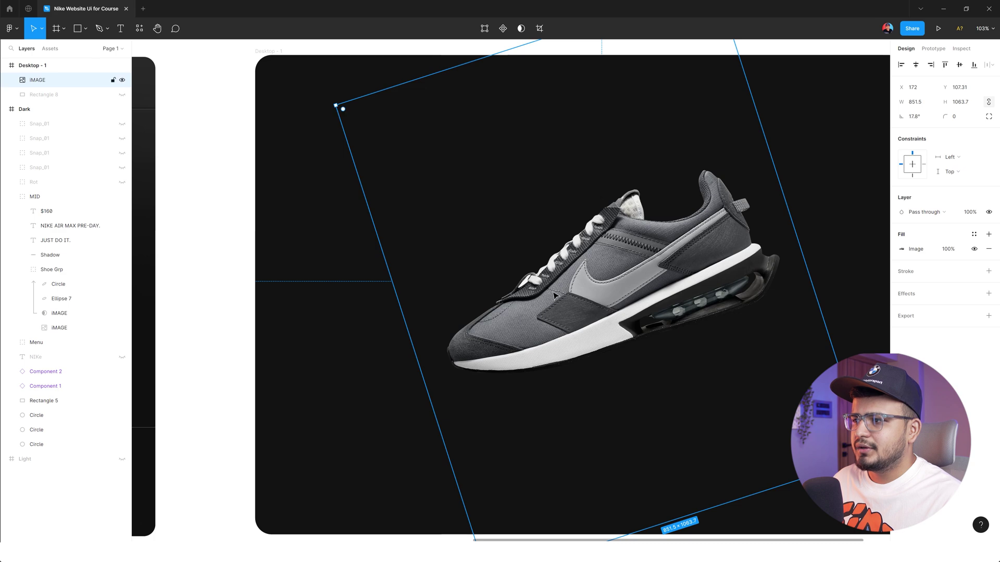
scroll(249, 312, left, 10)
scroll(697, 264, right, 10)
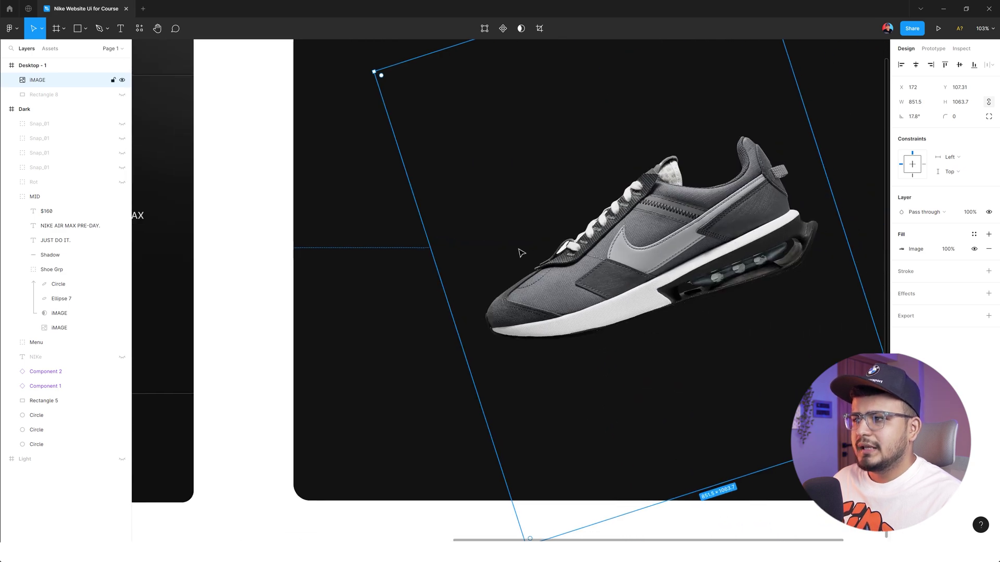
scroll(520, 252, down, 1)
scroll(527, 277, right, 5)
Step: Undo recent changes to restore the shoe's 17.8° tilt, then reselect the shoe
key(Escape)
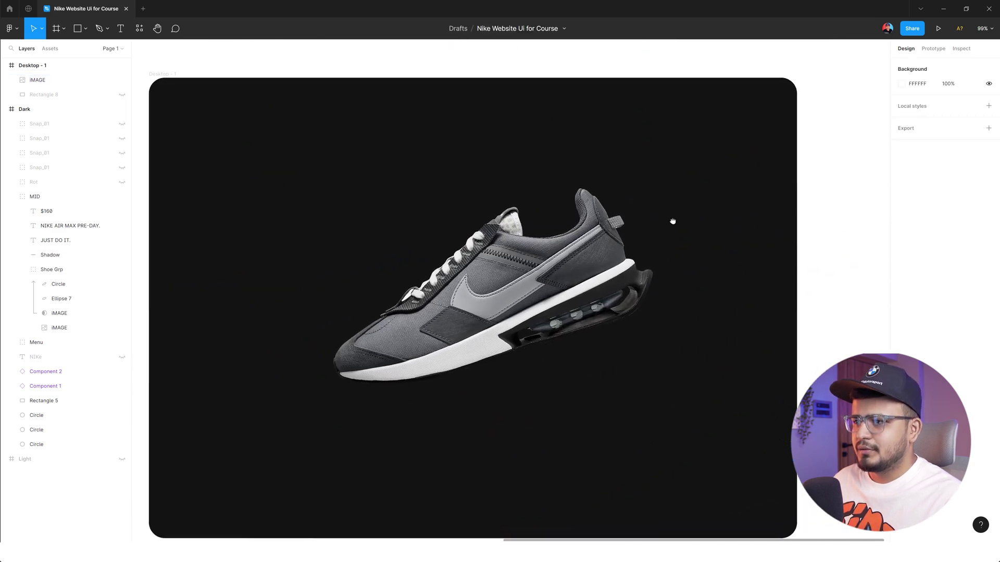
key(ctrl+z)
key(Escape)
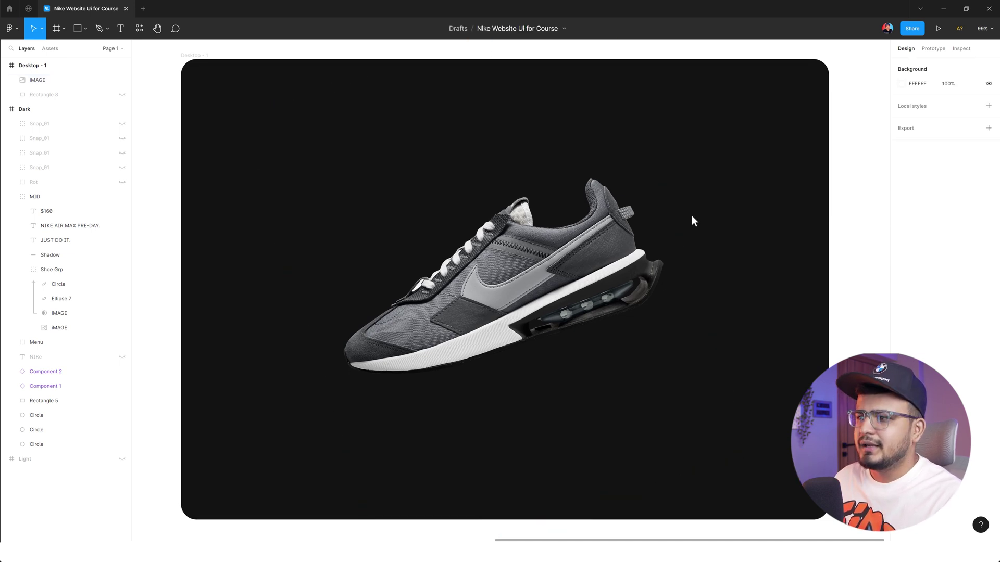
key(ctrl+z)
key(ctrl+z)
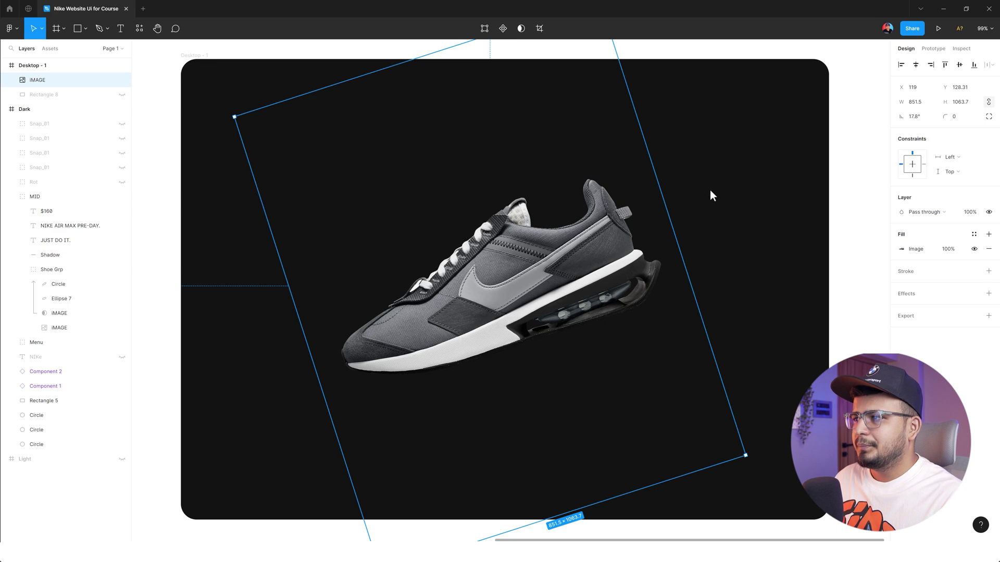
key(Escape)
click(510, 263)
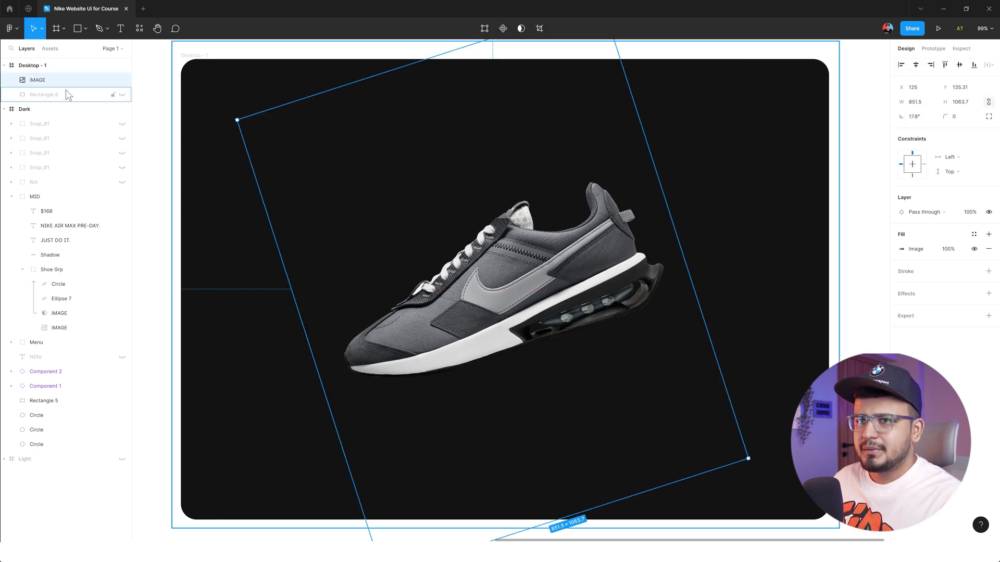
Step: Duplicate the shoe image in place so two stacked IMAGE layers sit in Desktop - 1
click(48, 98)
key(shift+2)
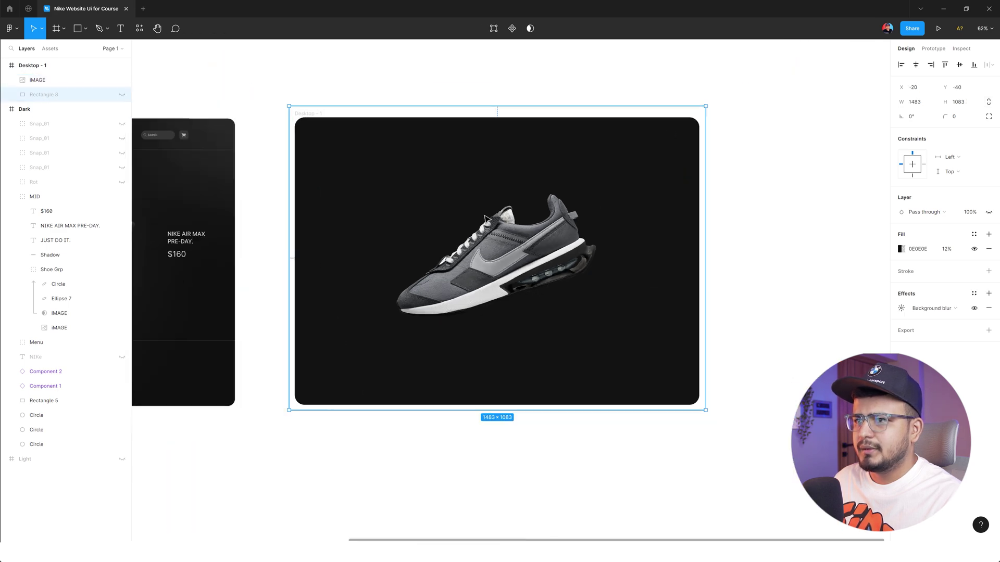
click(513, 259)
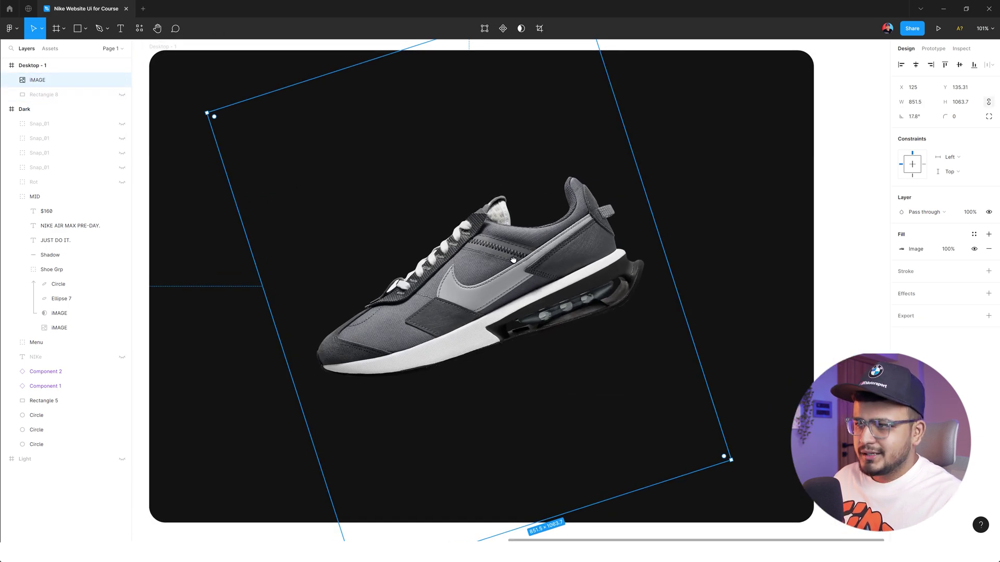
key(ctrl+d)
drag(479, 288, 447, 240)
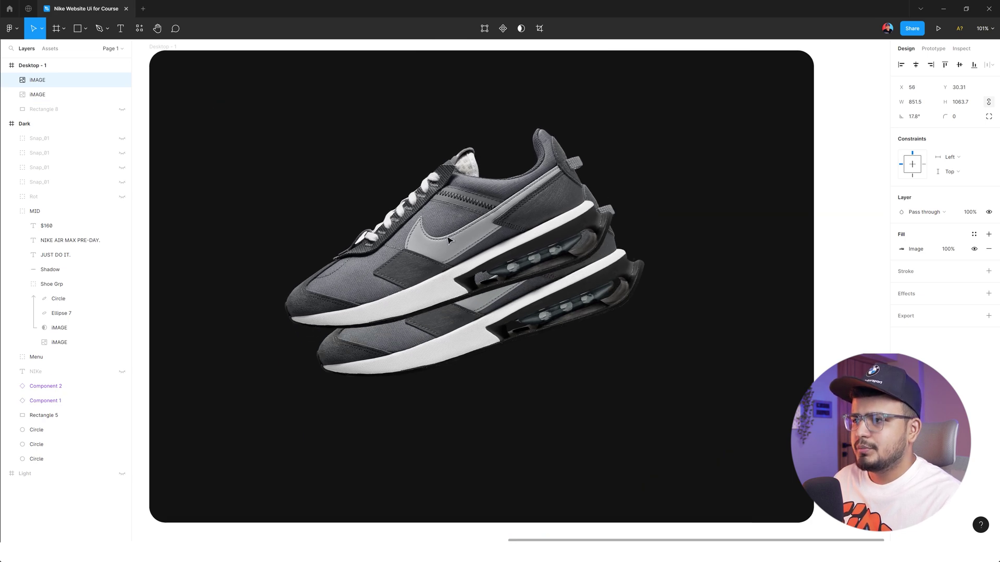
key(ctrl+z)
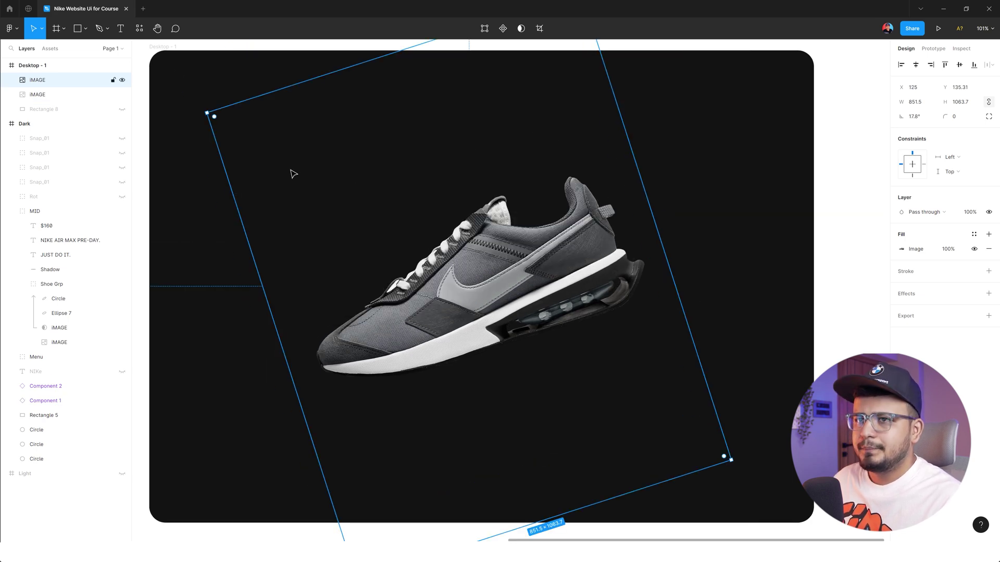
click(145, 65)
Step: Draw a 935×344 ellipse over the shoe, tilted 38.18° and shifted up-left
click(78, 30)
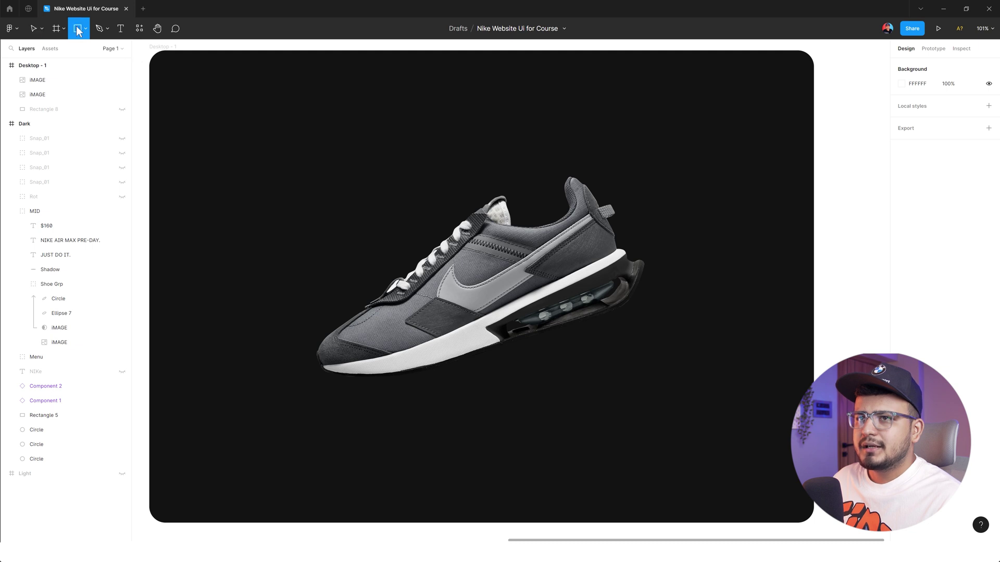
click(83, 30)
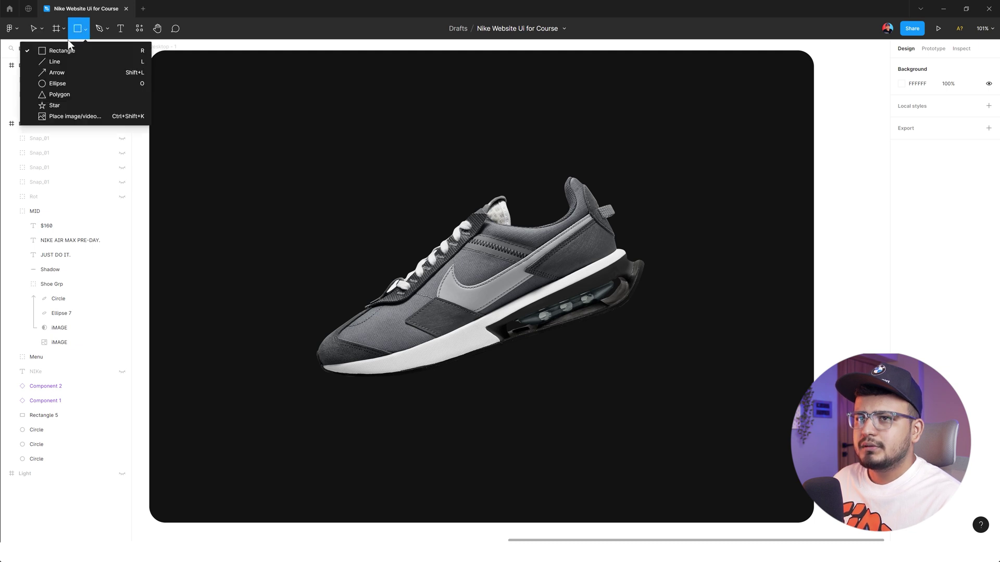
click(58, 82)
drag(268, 159, 452, 229)
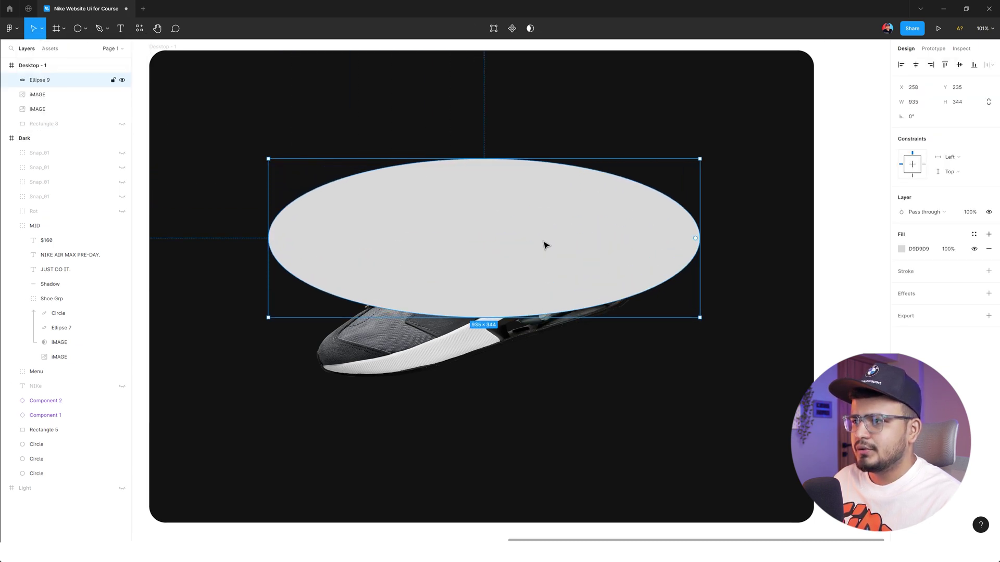
drag(515, 235, 457, 204)
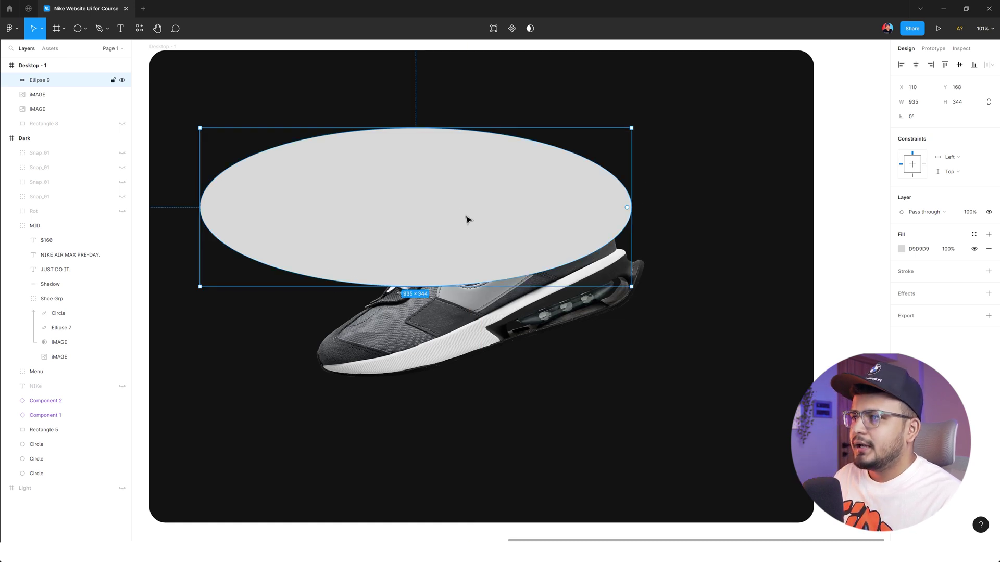
drag(641, 299, 653, 159)
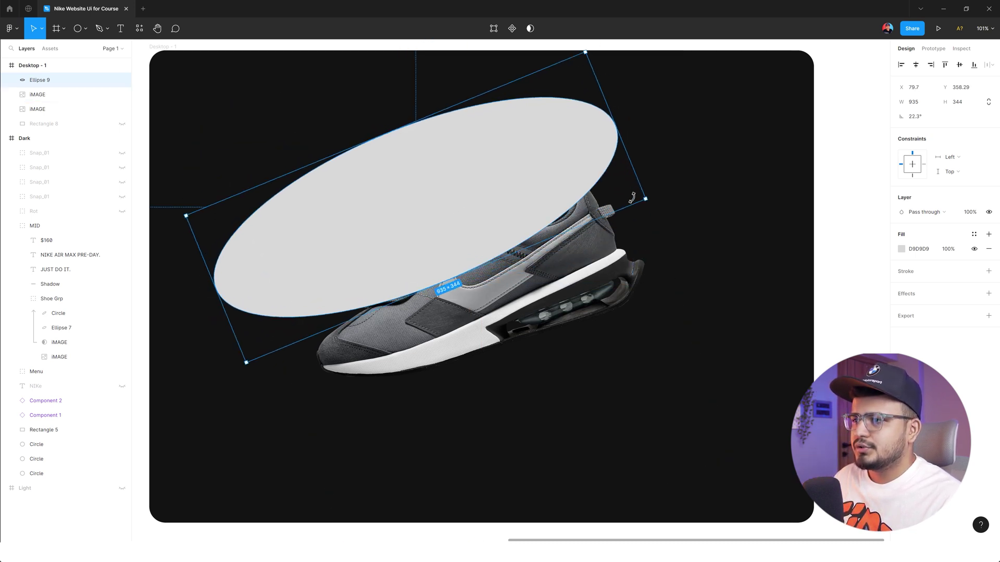
drag(492, 179, 419, 173)
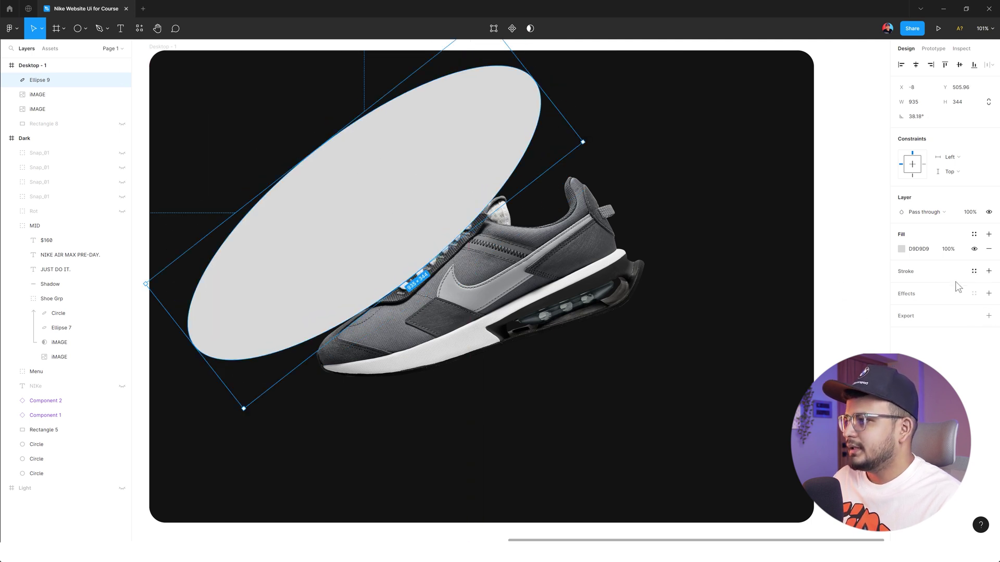
Step: Give the ellipse a 160 layer blur, nudge it up-left, and add the shoe to the selection
click(989, 293)
click(926, 309)
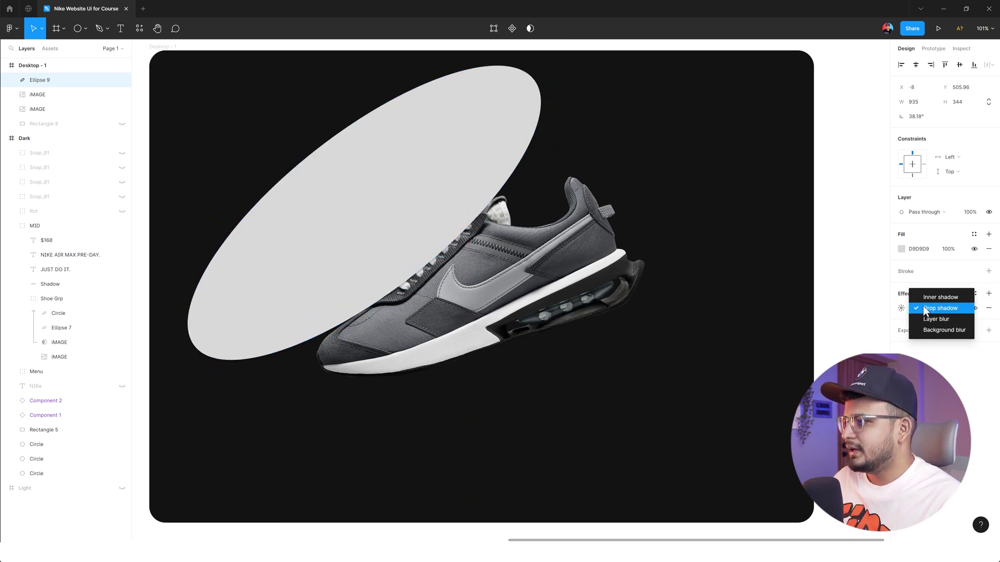
click(936, 318)
click(902, 308)
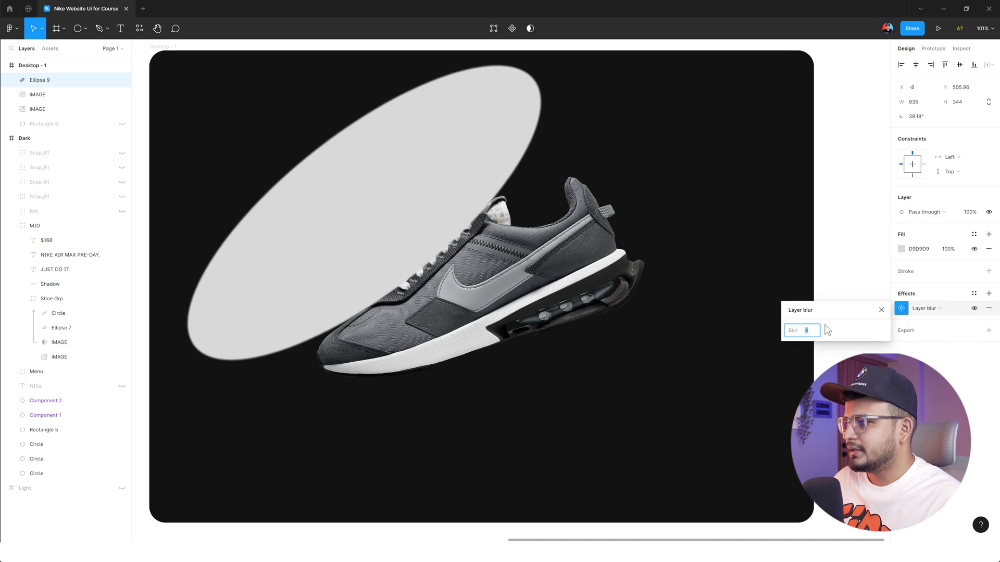
mouse_move(793, 330)
mouse_down()
mouse_move(976, 210)
mouse_move(801, 347)
mouse_move(636, 450)
mouse_up()
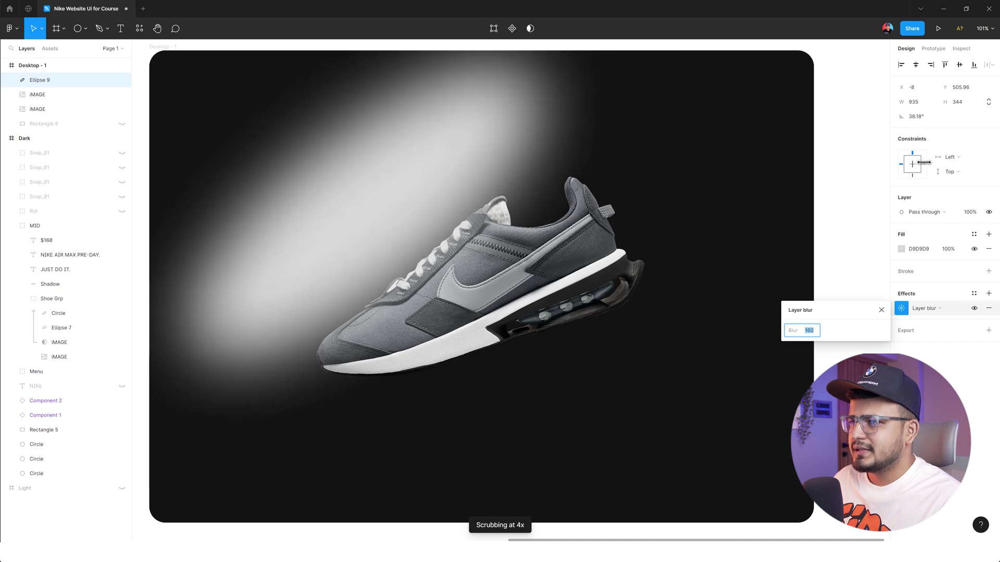
mouse_move(408, 226)
mouse_down()
mouse_move(367, 209)
mouse_move(396, 206)
mouse_up()
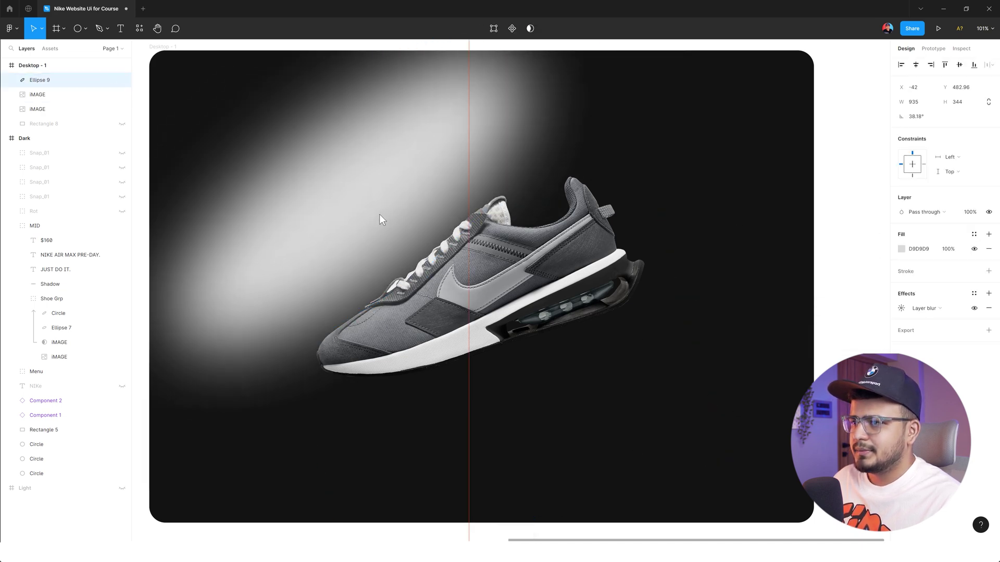
shift+click(496, 285)
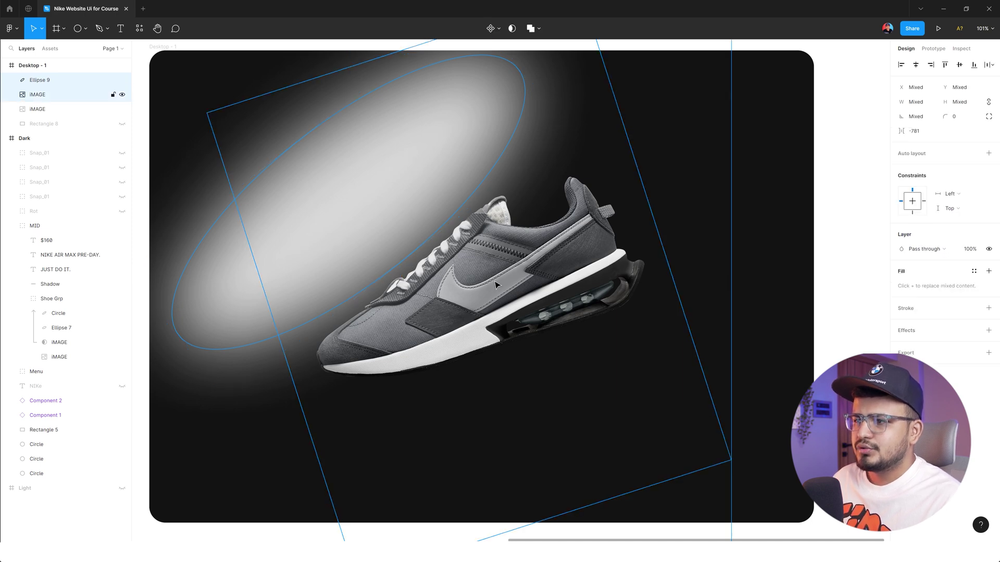
Step: Mask the shoe image with the blurred ellipse and reposition the ellipse inside the mask group
click(513, 30)
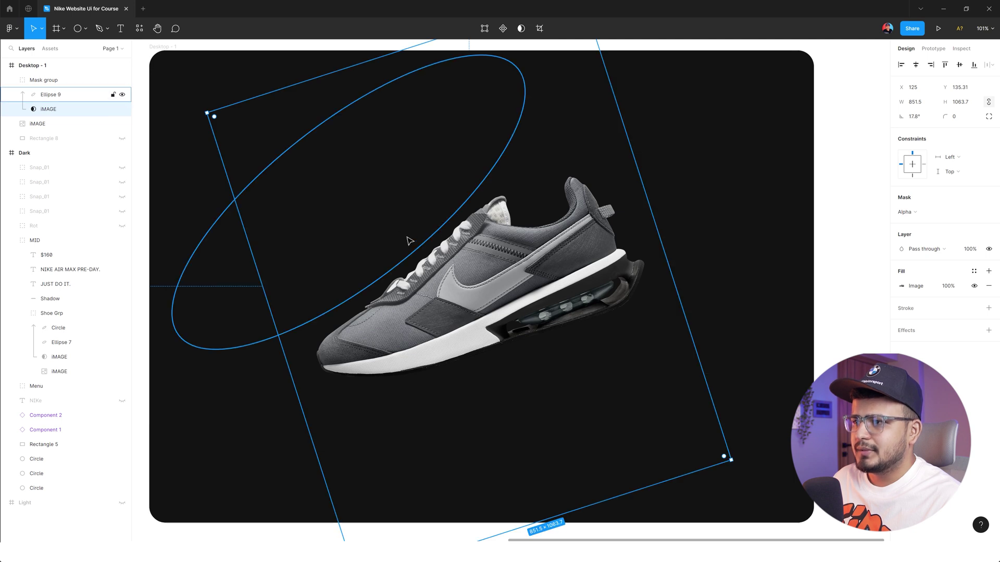
click(54, 99)
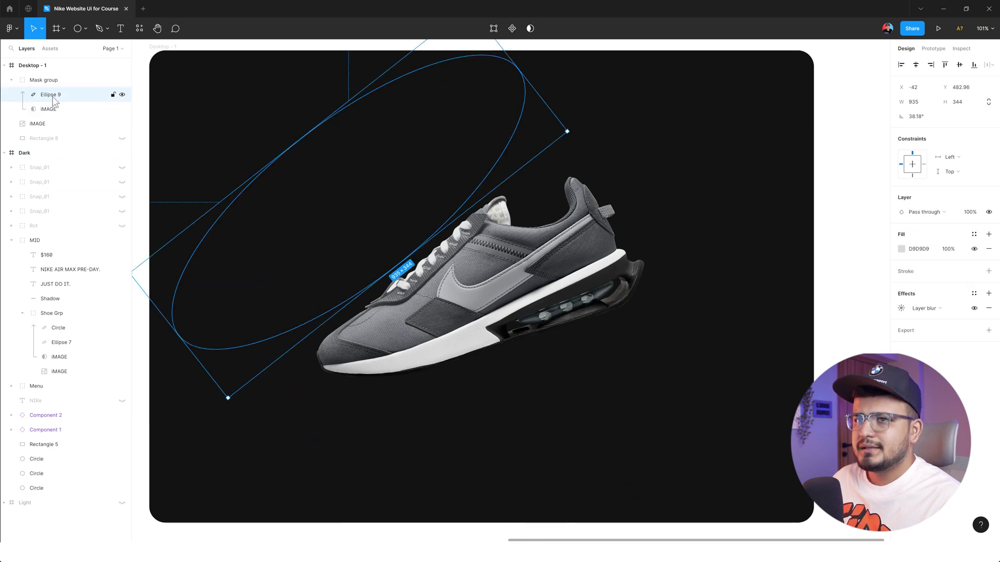
drag(331, 243, 318, 197)
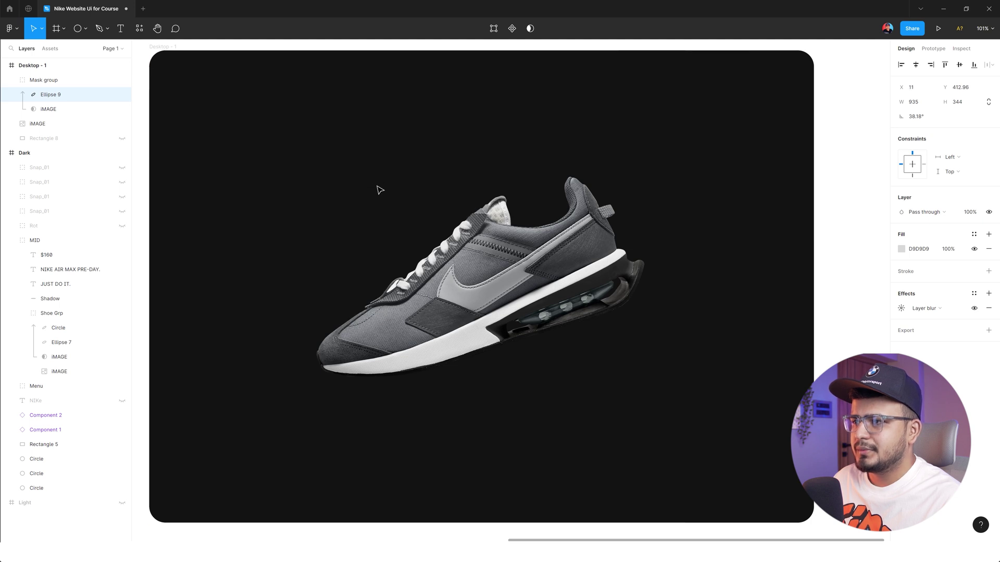
drag(388, 205, 402, 216)
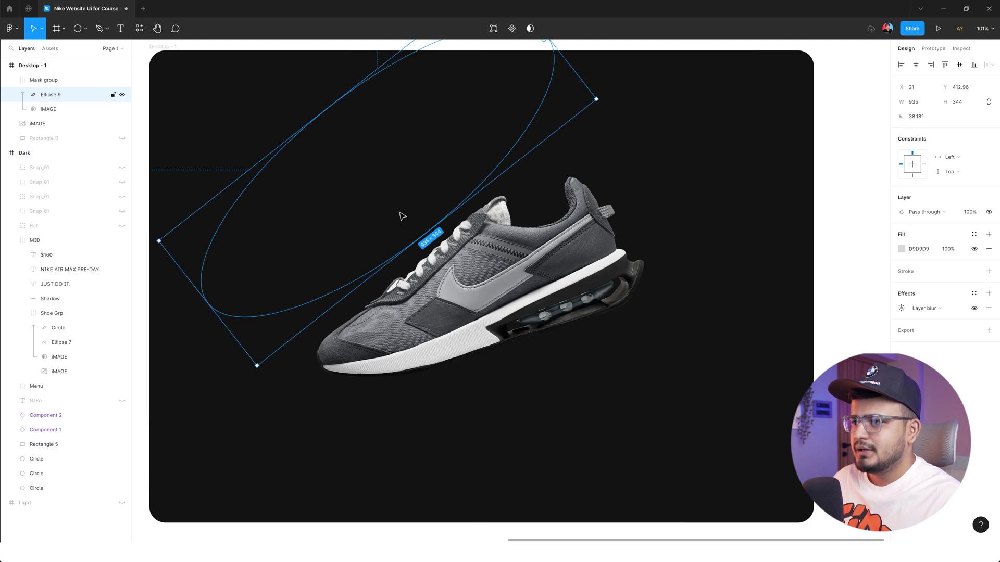
Step: Raise the ellipse's layer blur to 300, narrow it to 900.93 wide, and place a copy below the shoe
click(901, 309)
text(300)
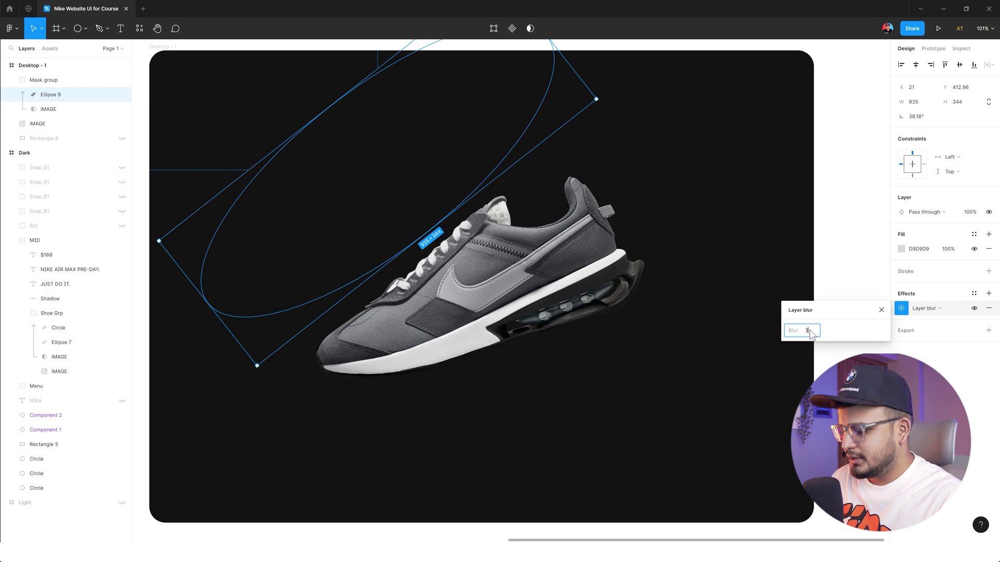
key(Return)
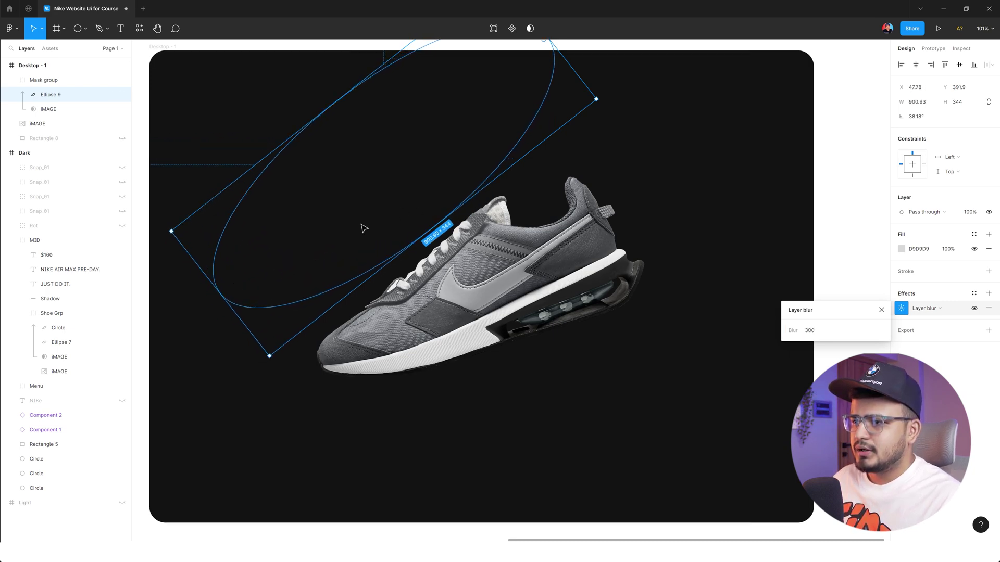
mouse_move(211, 307)
mouse_down()
mouse_move(339, 189)
mouse_move(294, 177)
mouse_up()
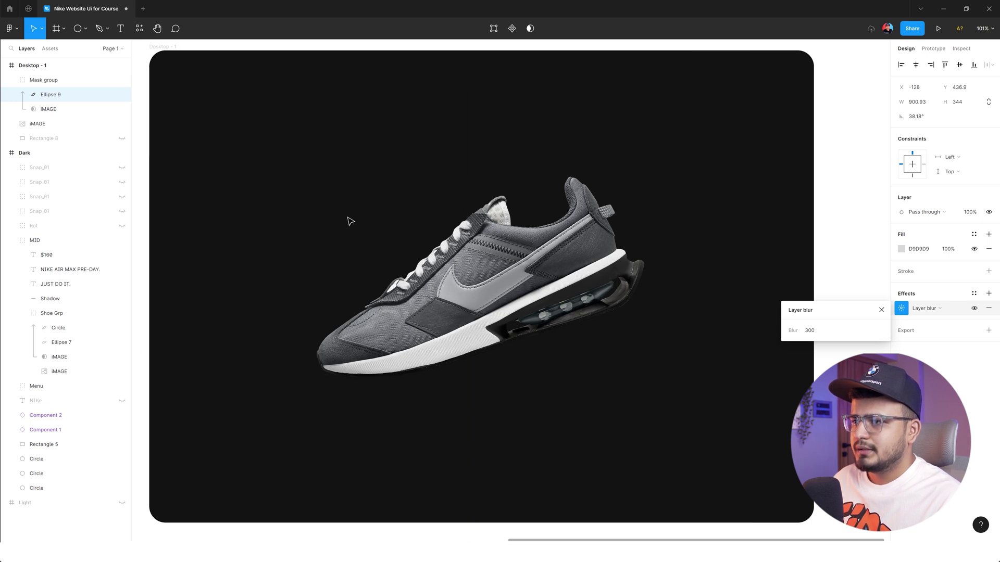
mouse_move(357, 218)
mouse_down()
mouse_move(325, 211)
mouse_move(618, 398)
mouse_move(566, 395)
mouse_up()
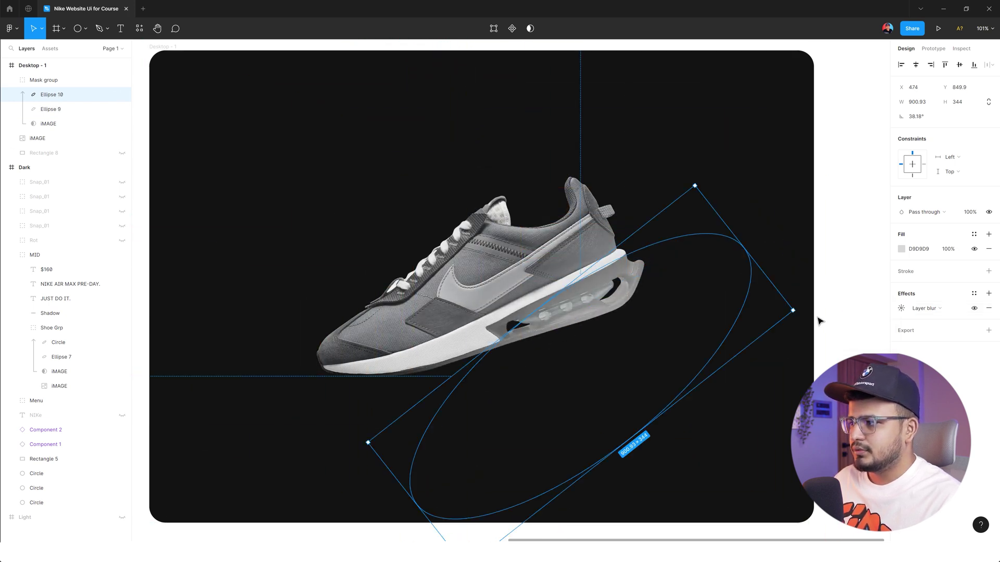
Step: Tilt Ellipse 10 to 22.84°, fill it with 111111, and move it up toward the shoe
drag(800, 314, 758, 414)
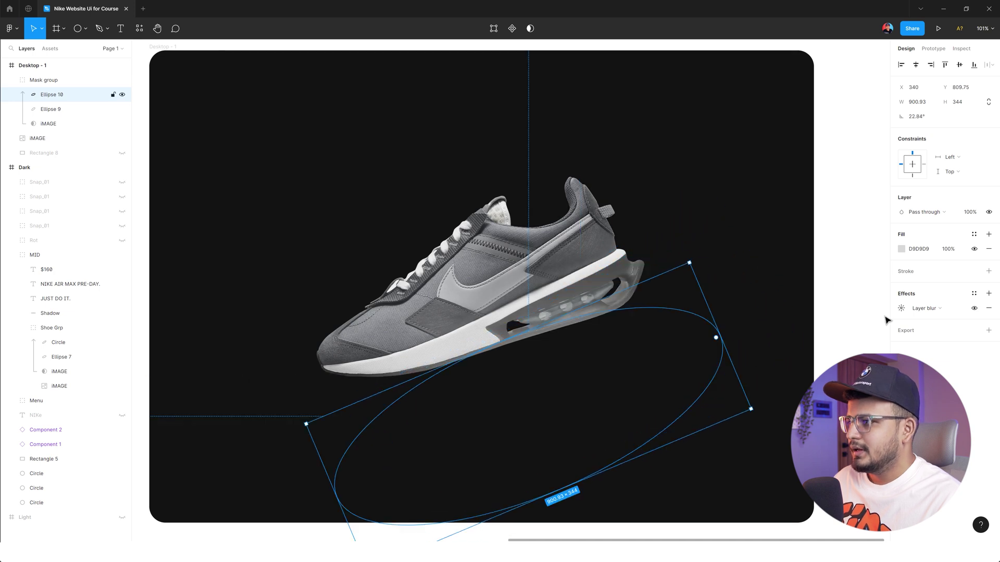
click(901, 249)
mouse_move(802, 326)
mouse_down()
mouse_move(725, 386)
mouse_move(725, 350)
mouse_move(715, 373)
mouse_up()
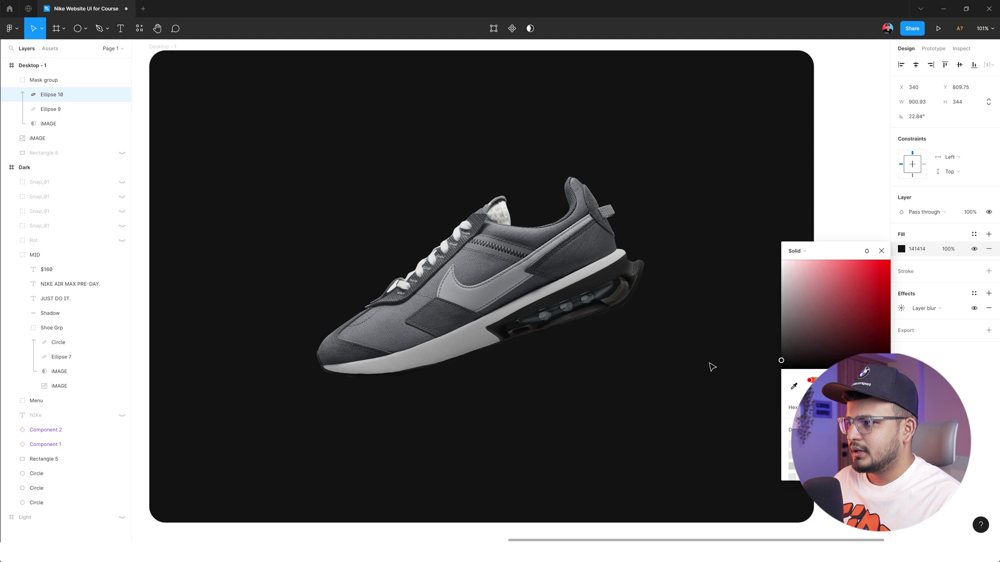
click(882, 251)
mouse_move(535, 386)
mouse_down()
mouse_move(571, 352)
mouse_move(563, 360)
mouse_up()
click(835, 236)
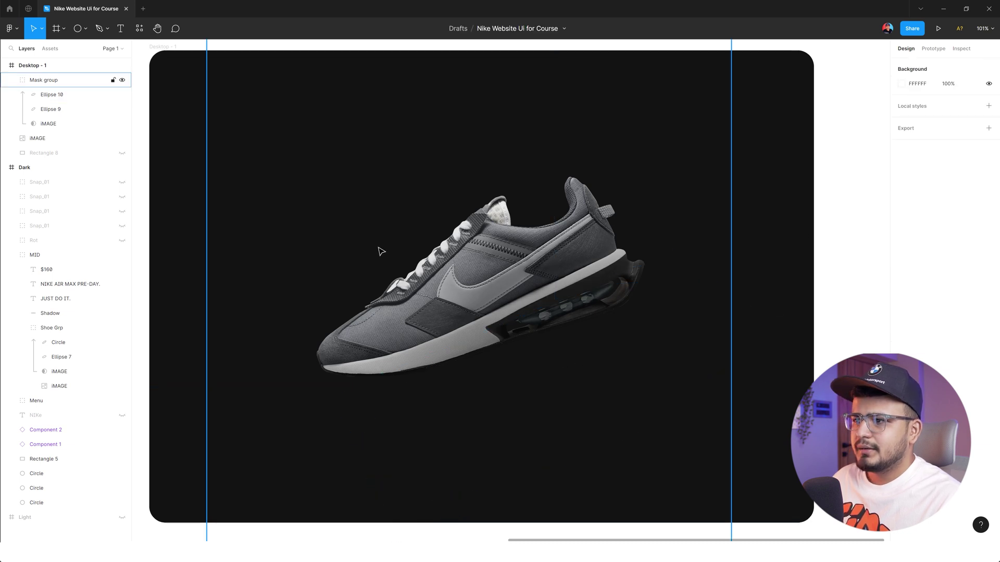
Step: Reposition Ellipse 9 to fine-tune the glow over the shoe
click(52, 94)
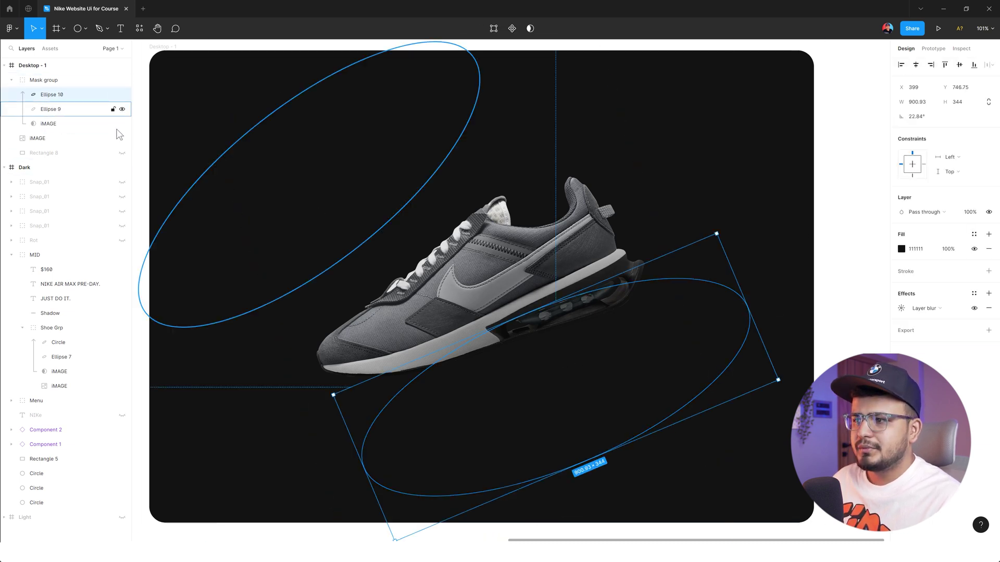
click(62, 112)
drag(405, 211, 325, 215)
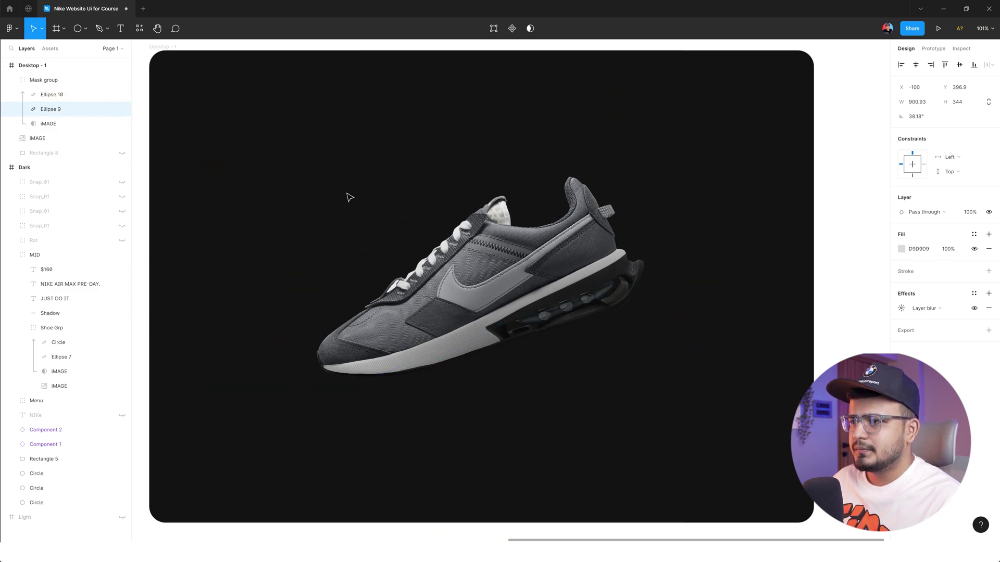
drag(331, 180, 359, 206)
scroll(550, 276, down, 3)
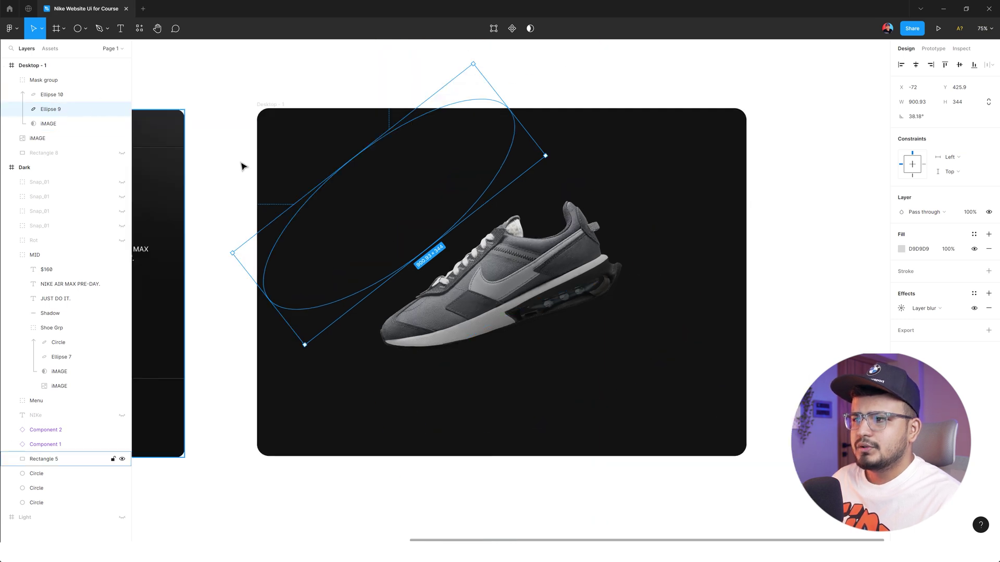
scroll(432, 250, up, 1)
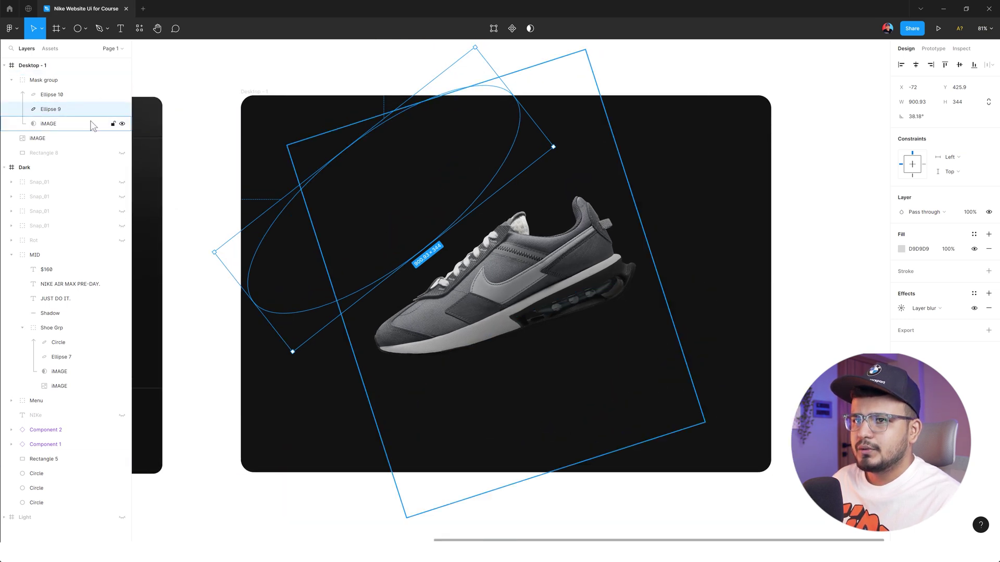
Step: Toggle the Mask group's visibility to compare, then pan over to the Dark hero frame
click(122, 81)
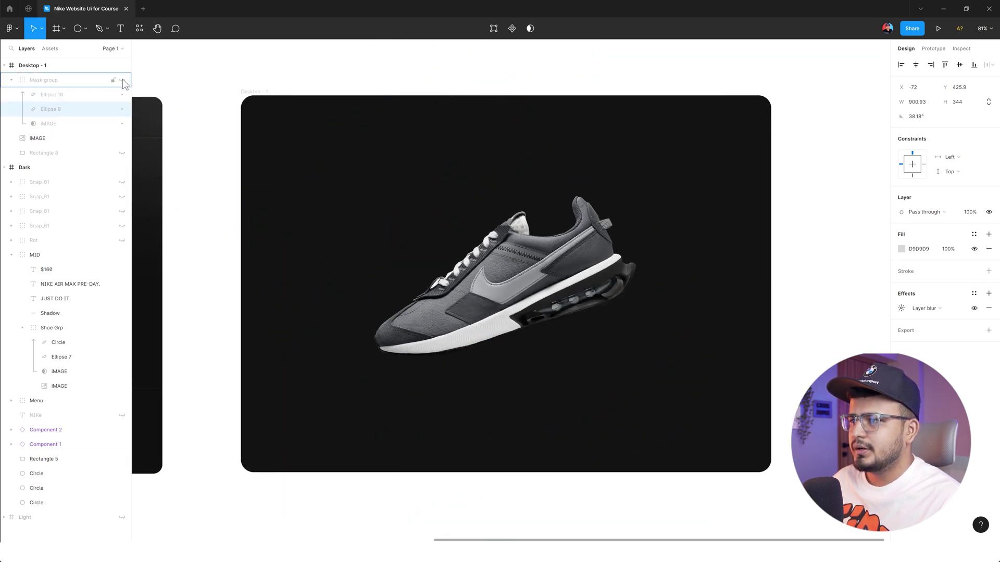
click(123, 80)
click(123, 81)
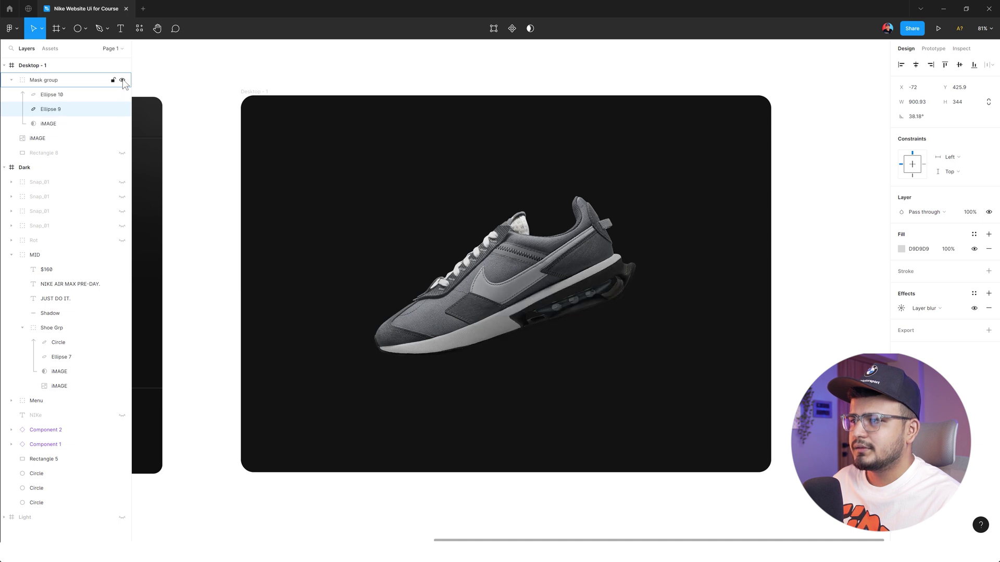
click(122, 81)
click(122, 81)
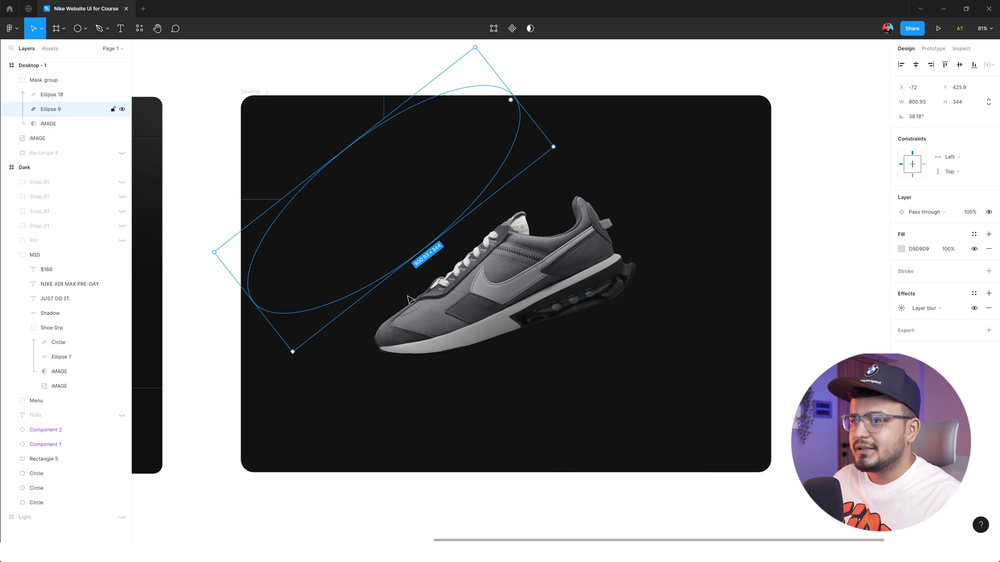
click(338, 183)
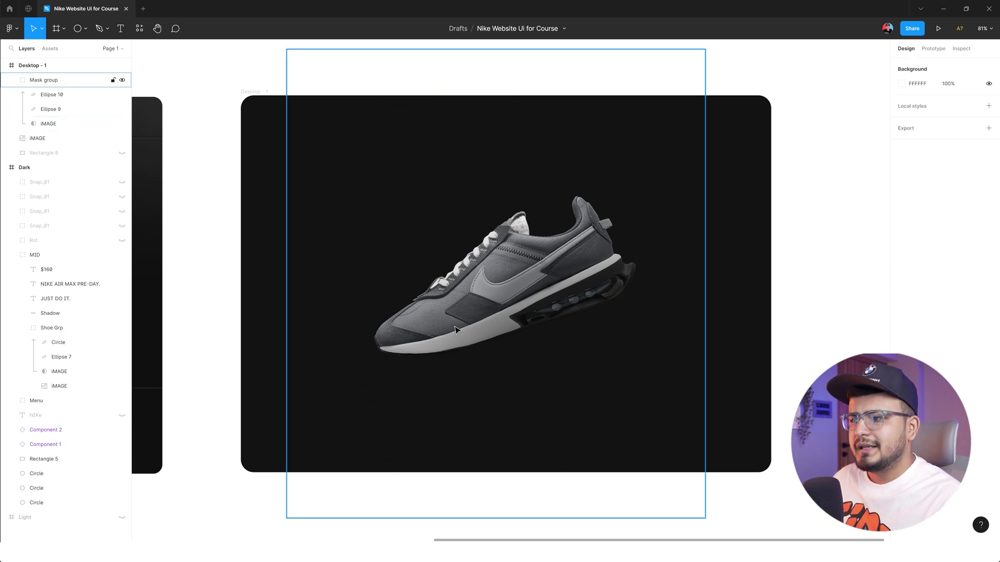
scroll(214, 269, left, 4)
scroll(455, 276, left, 2)
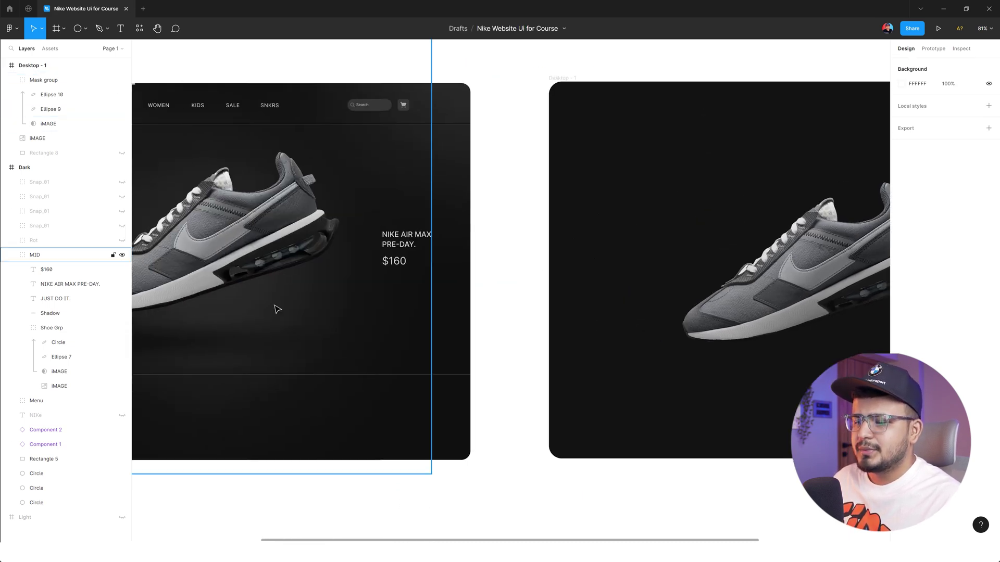
scroll(386, 328, left, 2)
scroll(386, 328, down, 1)
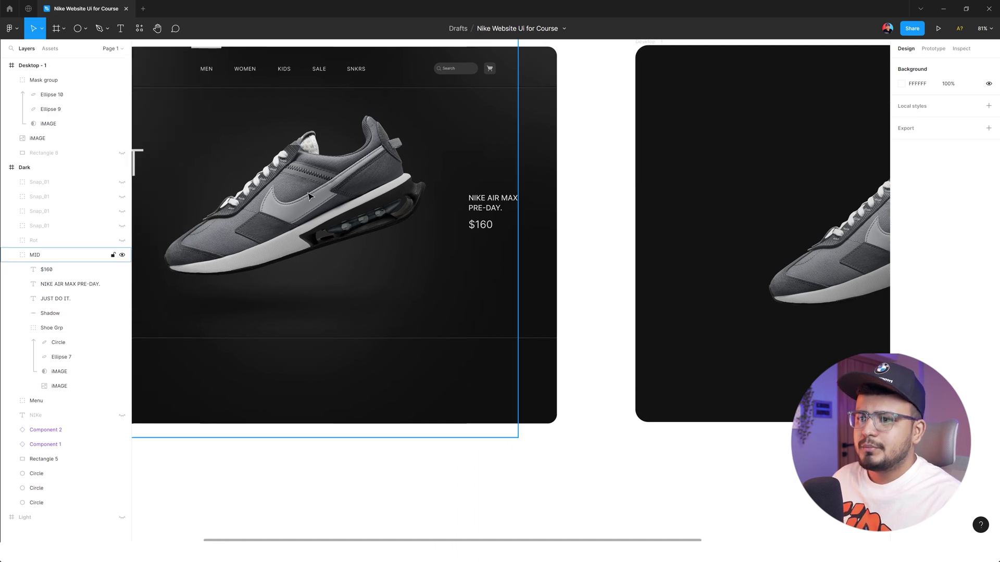
Step: Draw a flat 671×41 ellipse centred beneath the shoe
ctrl+scroll(350, 271, up, 2)
ctrl+scroll(301, 328, up, 2)
ctrl+scroll(305, 309, up, 2)
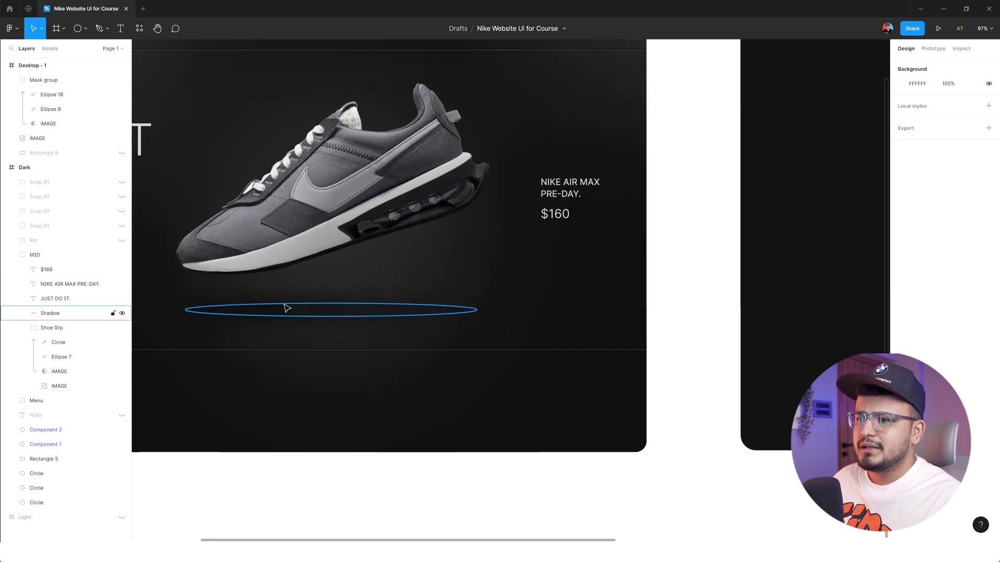
ctrl+scroll(285, 308, up, 2)
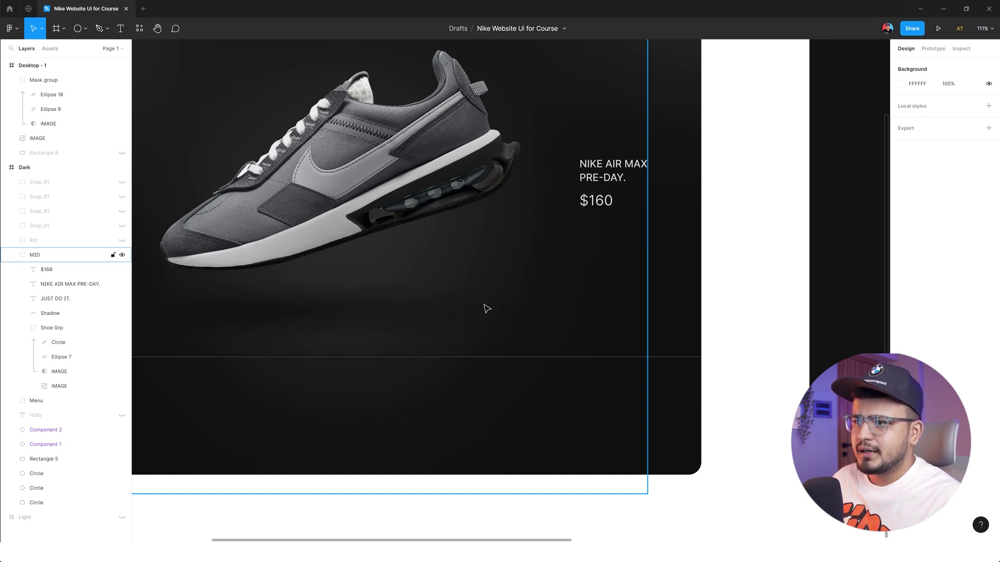
scroll(364, 307, right, 5)
scroll(399, 310, right, 5)
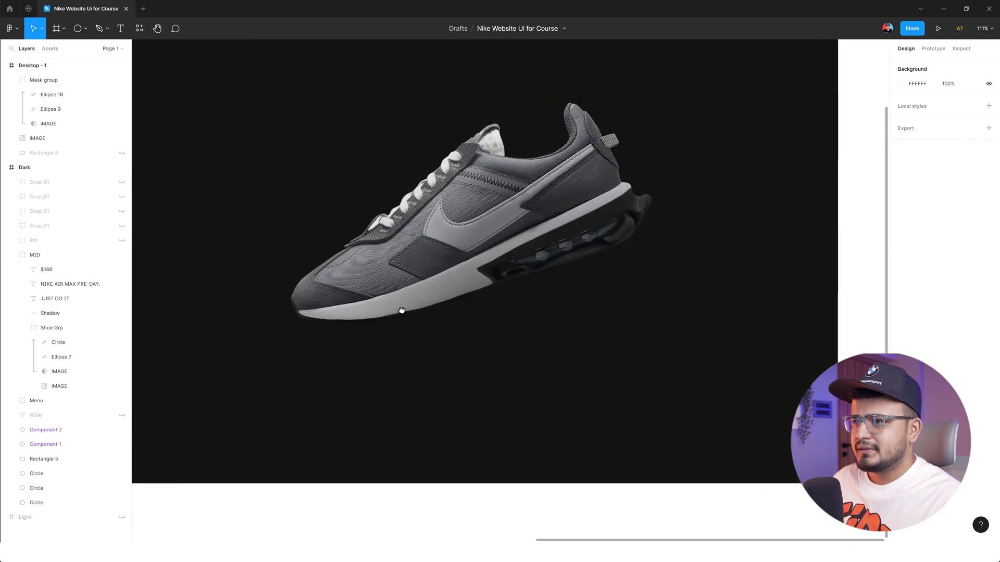
scroll(407, 301, right, 5)
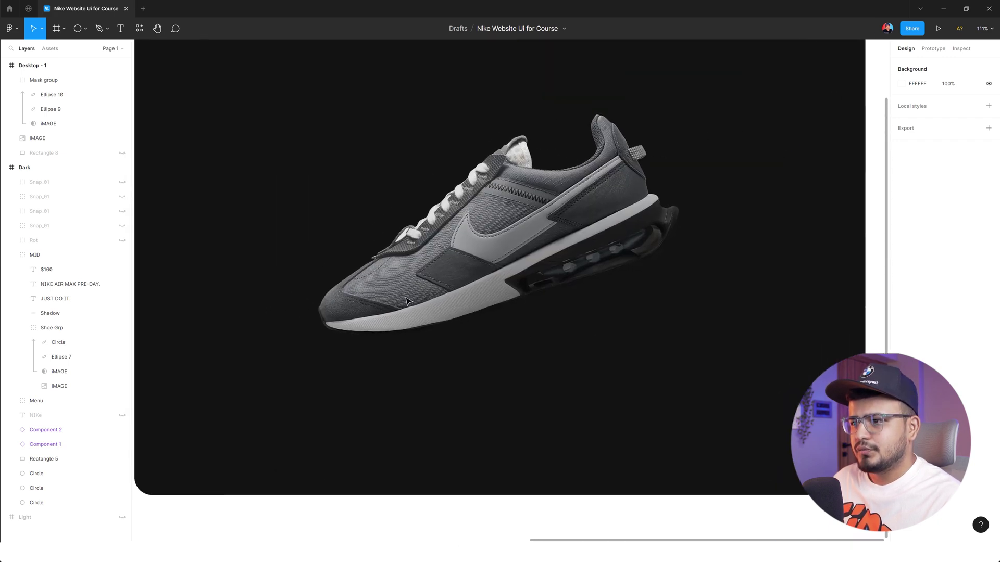
click(78, 30)
drag(377, 347, 682, 367)
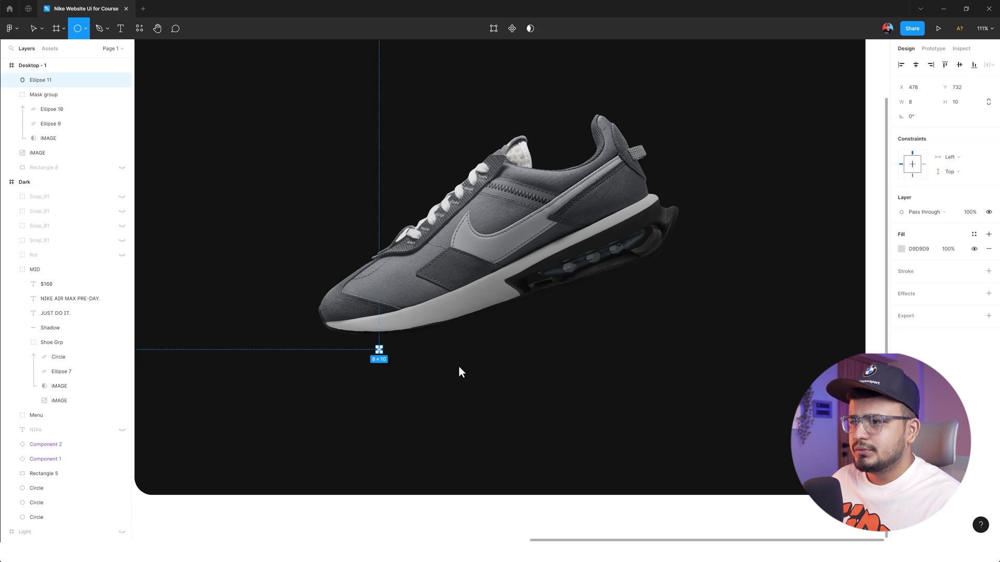
drag(518, 363, 493, 365)
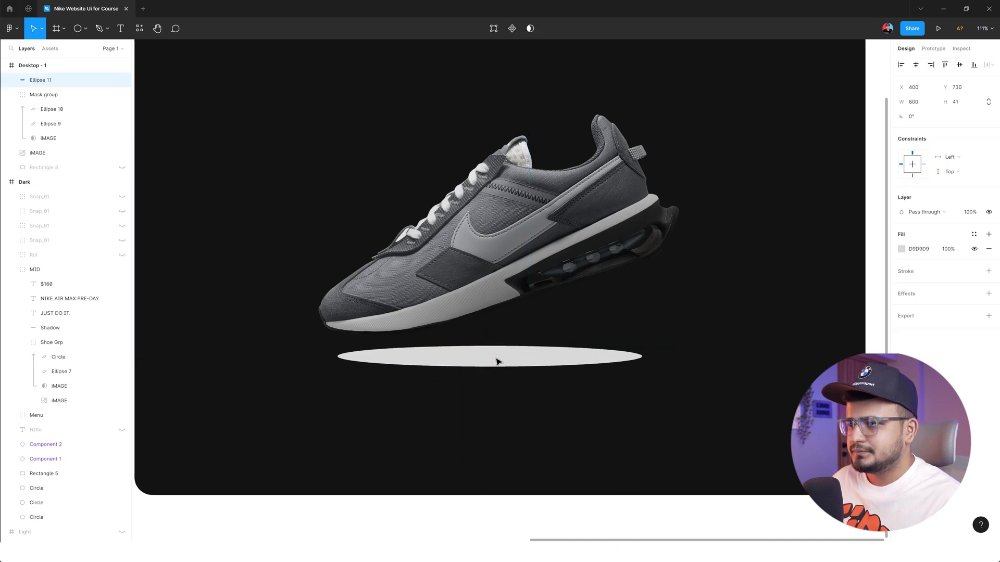
drag(657, 360, 693, 360)
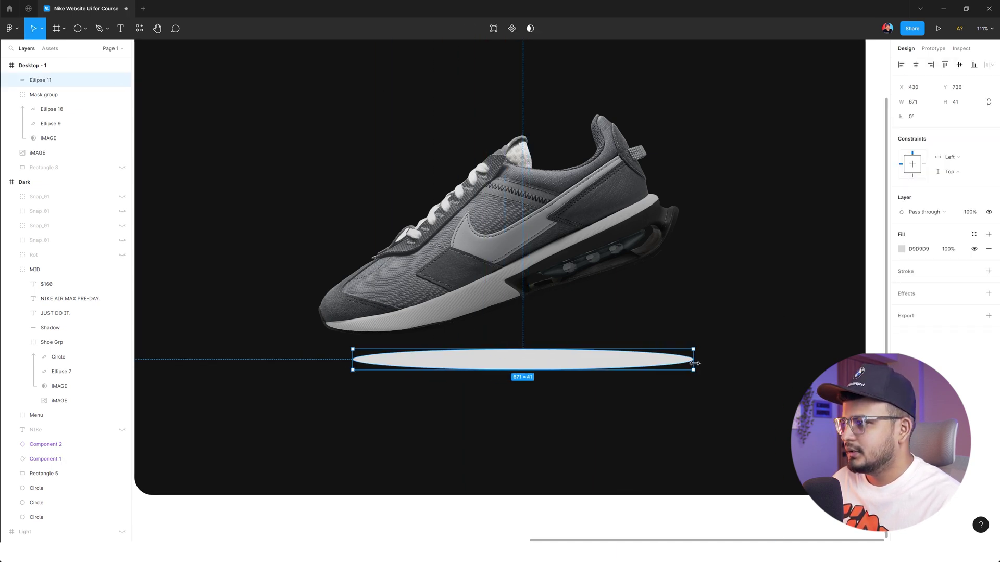
Step: Fill the ellipse with a horizontal linear gradient and darken both gradient stops
click(901, 249)
click(816, 256)
click(808, 262)
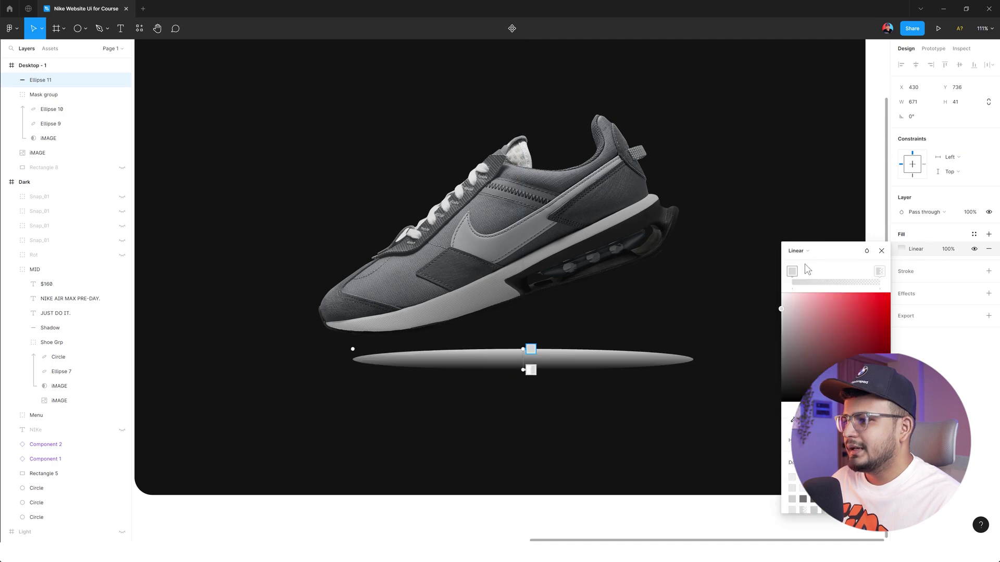
drag(523, 369, 695, 357)
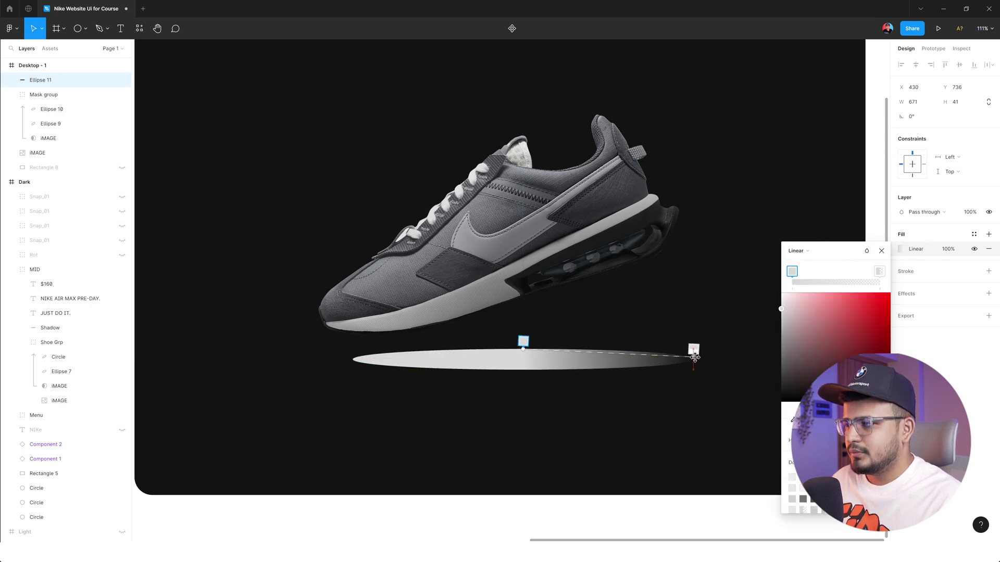
drag(524, 352, 421, 361)
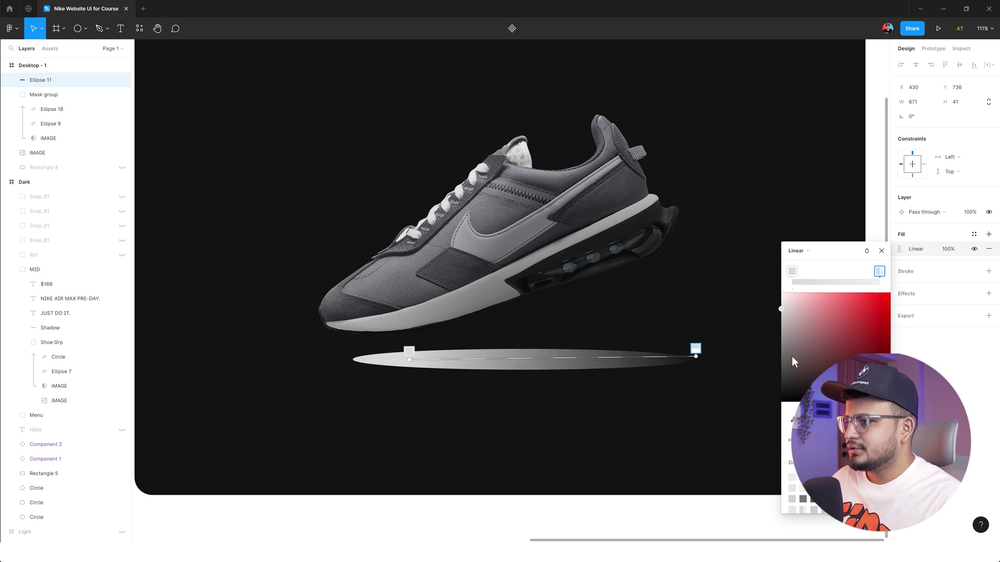
drag(793, 362, 781, 394)
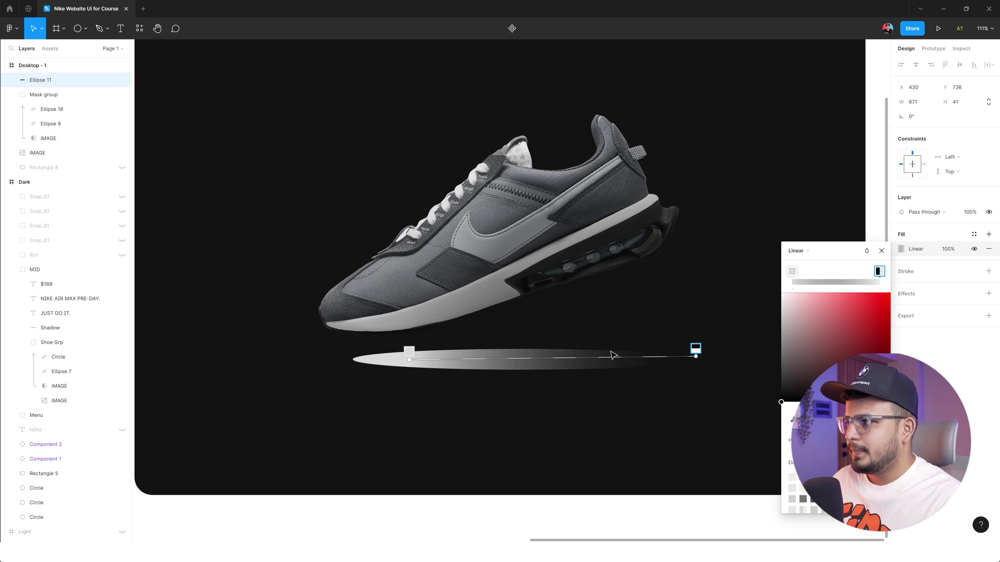
click(792, 272)
drag(784, 363, 753, 393)
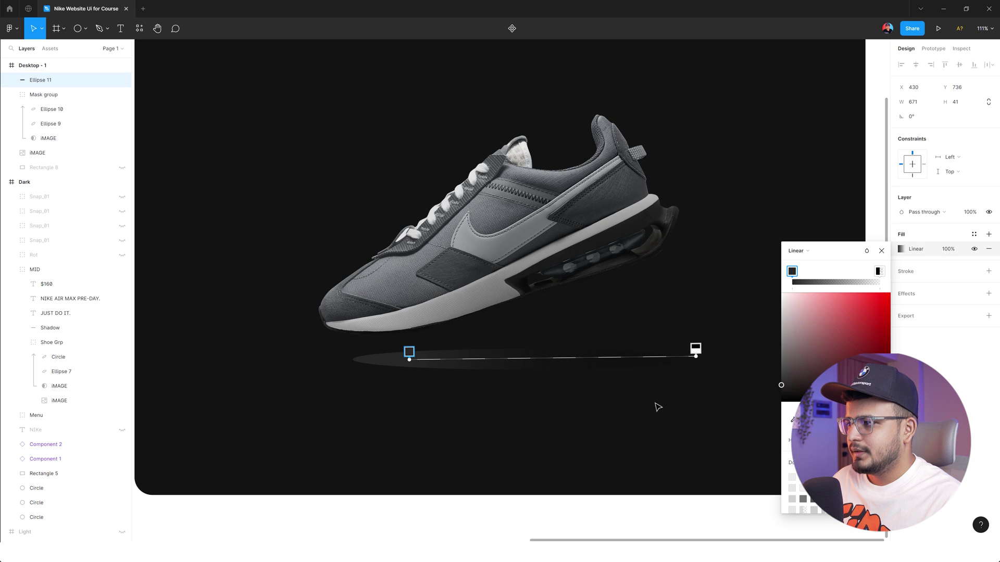
click(881, 250)
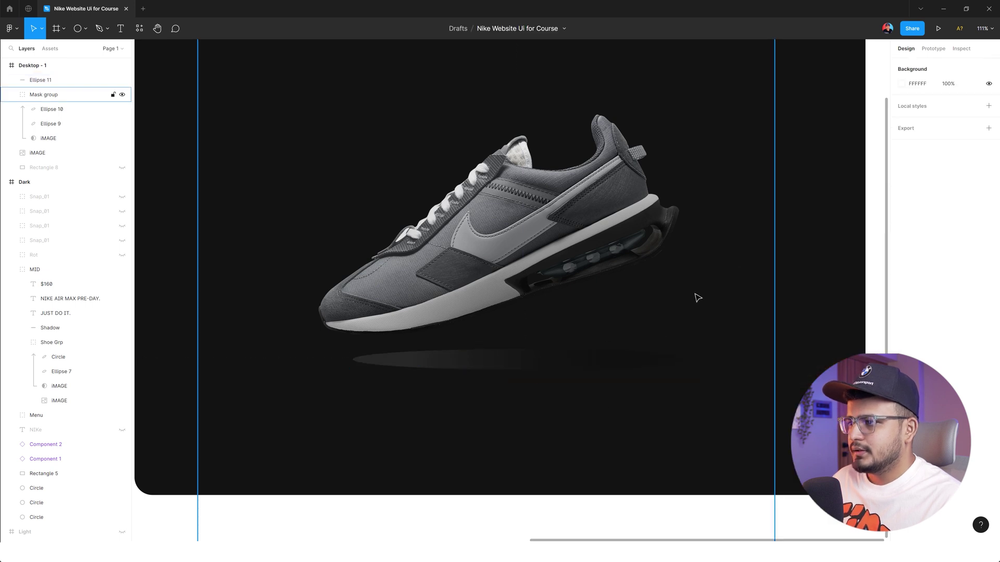
Step: Add a layer blur of about 43 to the shadow ellipse
click(989, 293)
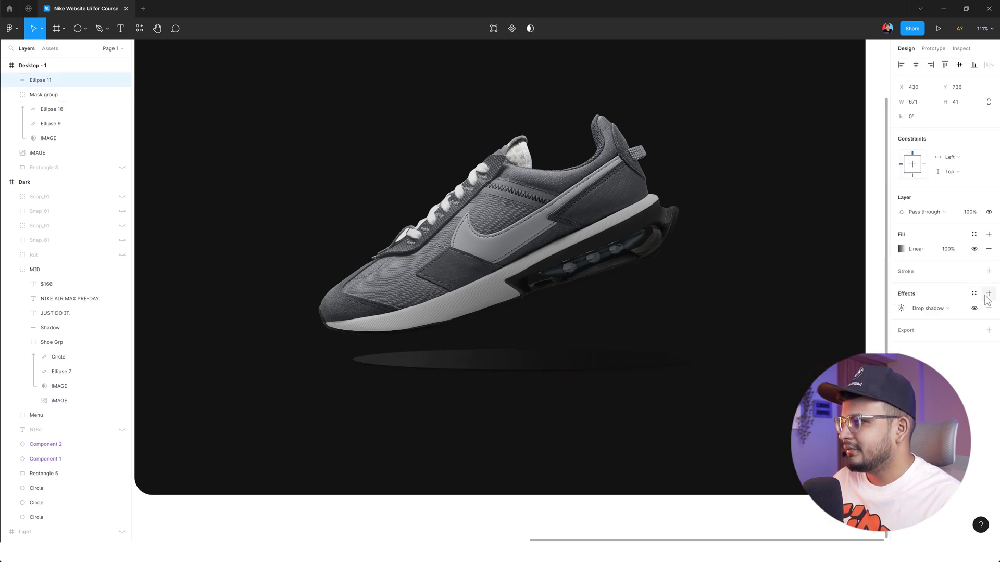
click(932, 308)
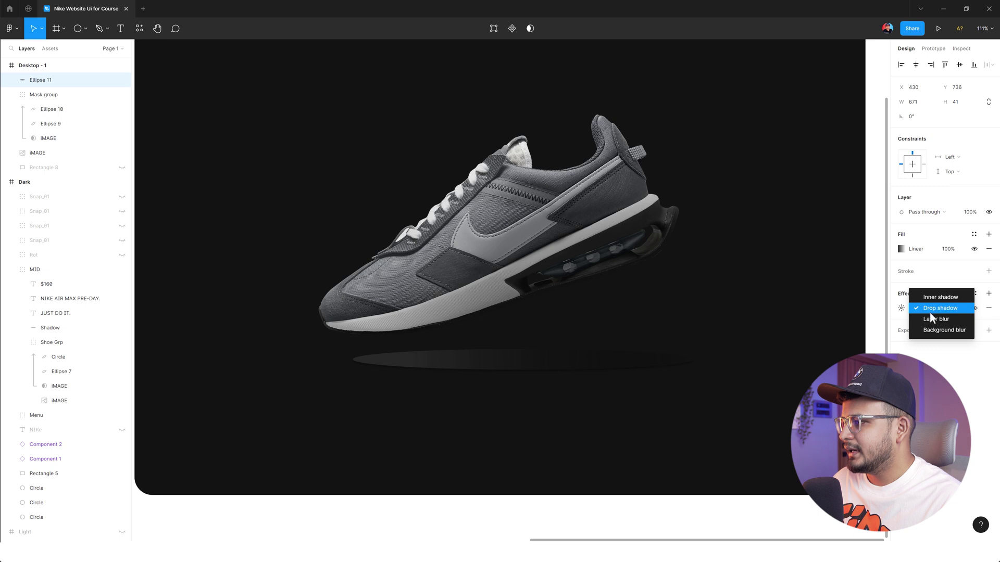
click(902, 308)
drag(810, 331, 986, 223)
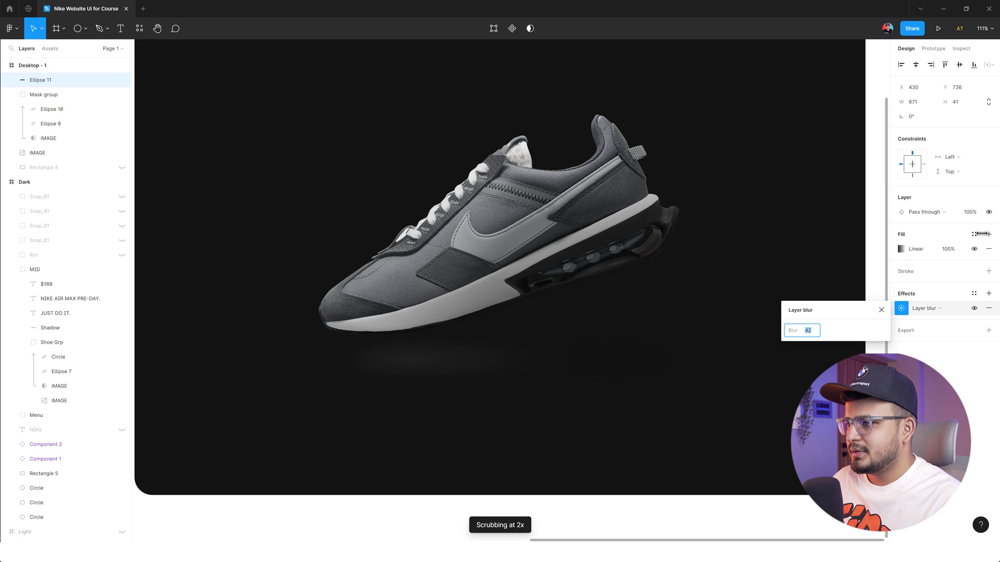
click(257, 453)
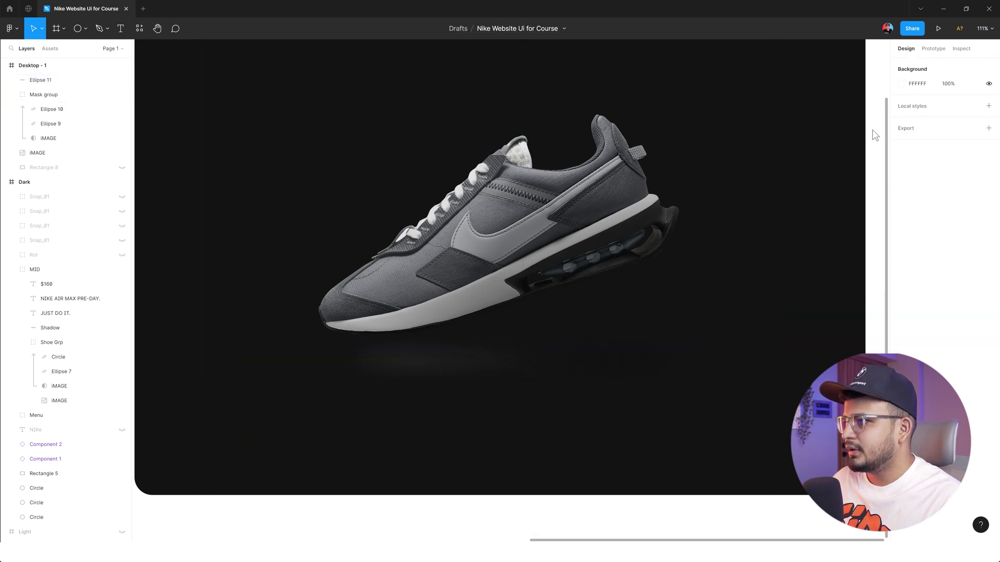
click(547, 431)
click(833, 406)
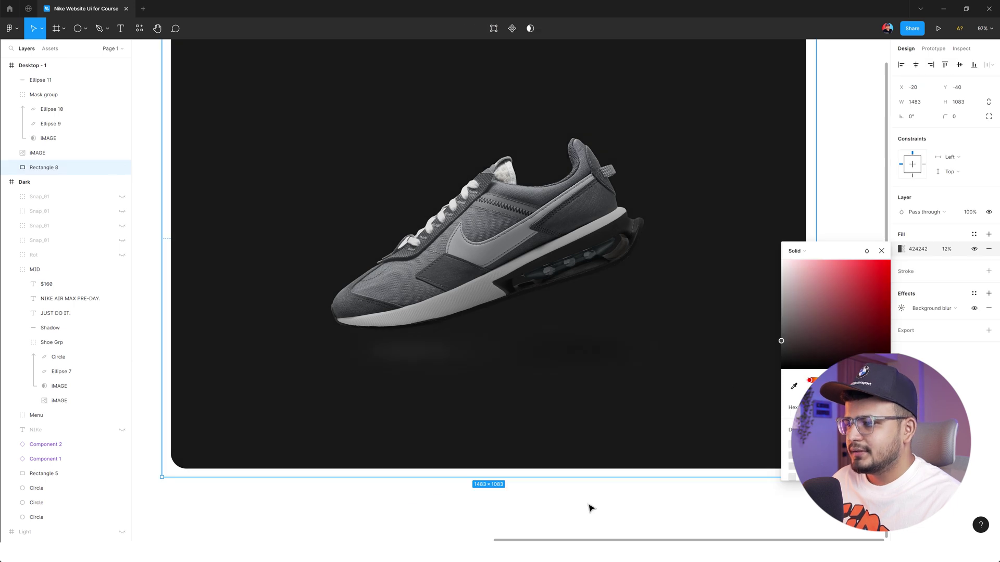
click(589, 508)
Step: Make the first gradient stop black, lower the shadow, set 75% fill opacity, and shorten the fade
click(466, 349)
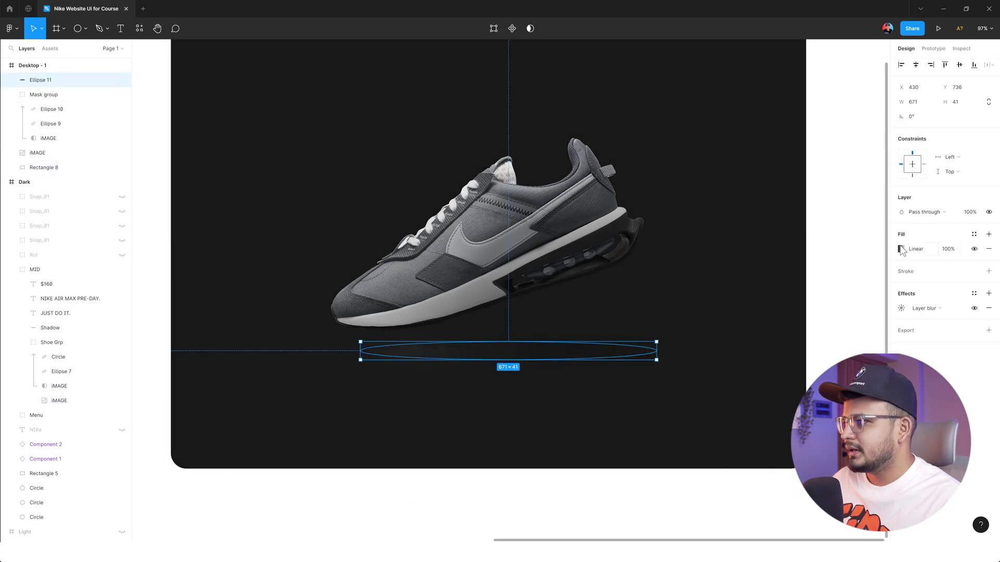
click(902, 250)
drag(790, 383, 756, 420)
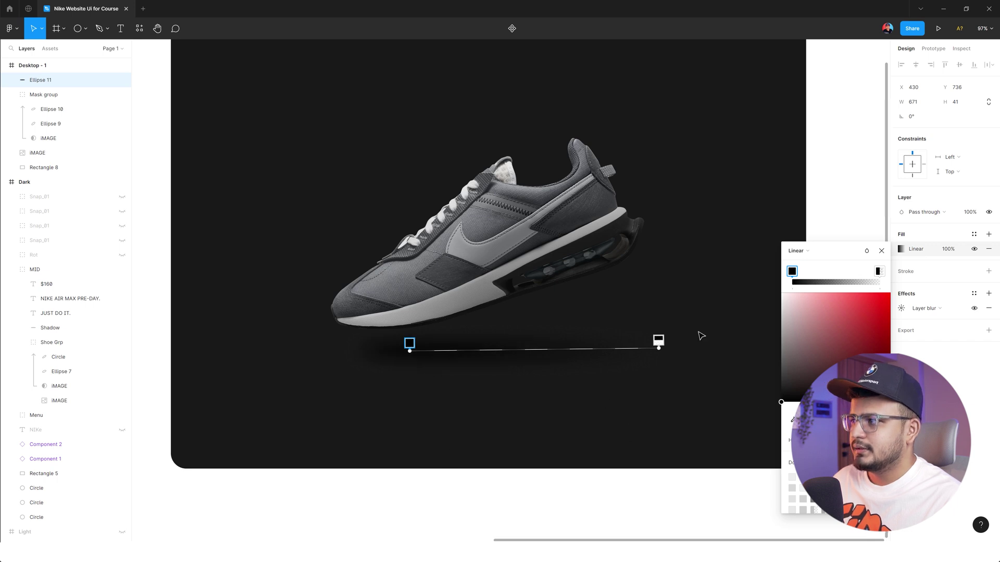
key(Escape)
scroll(577, 344, up, 1)
click(448, 349)
drag(447, 349, 424, 356)
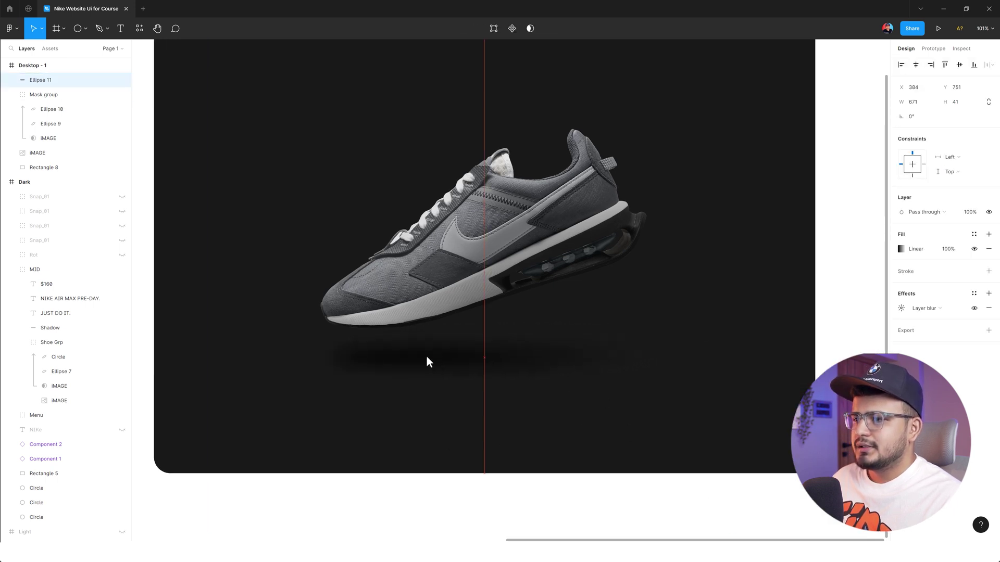
drag(951, 254, 899, 259)
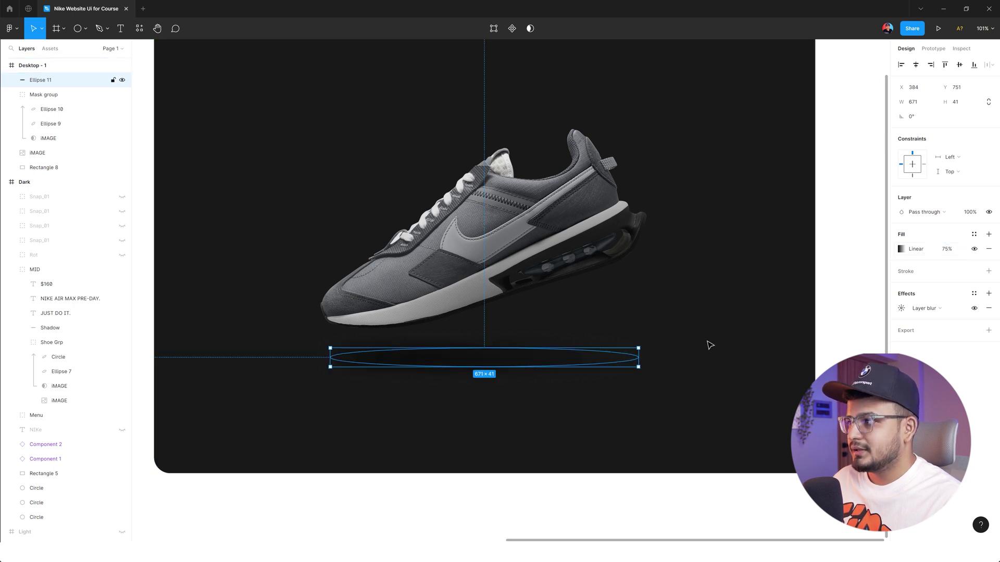
click(901, 249)
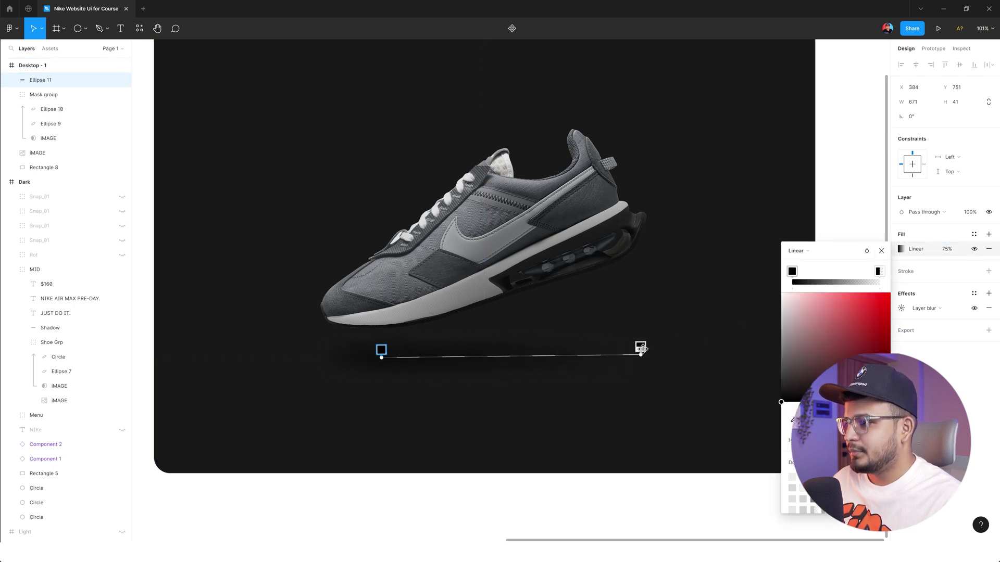
drag(642, 349, 599, 347)
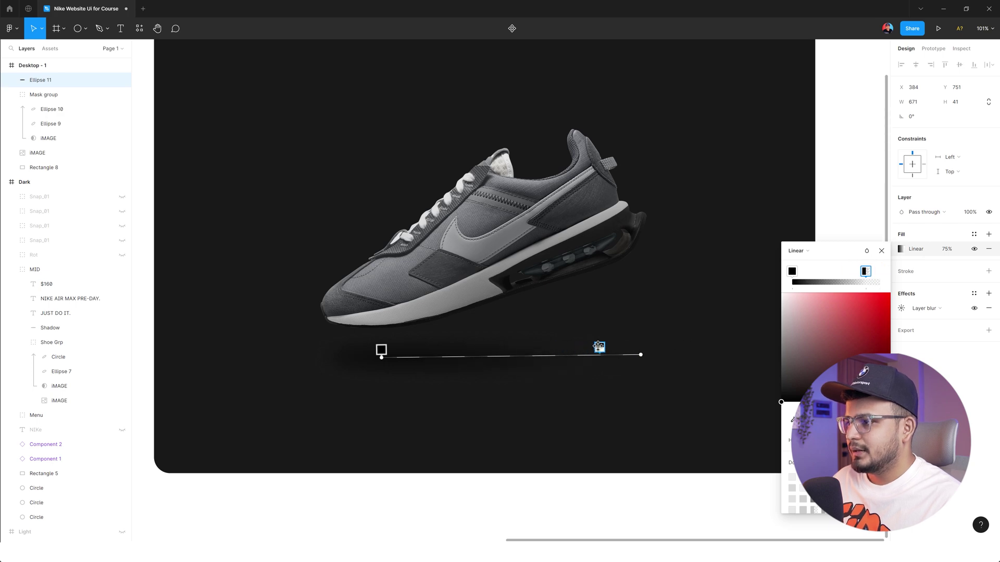
Step: Close the gradient editor and navigate the canvas to the Dark frame's hero
click(881, 251)
key(Escape)
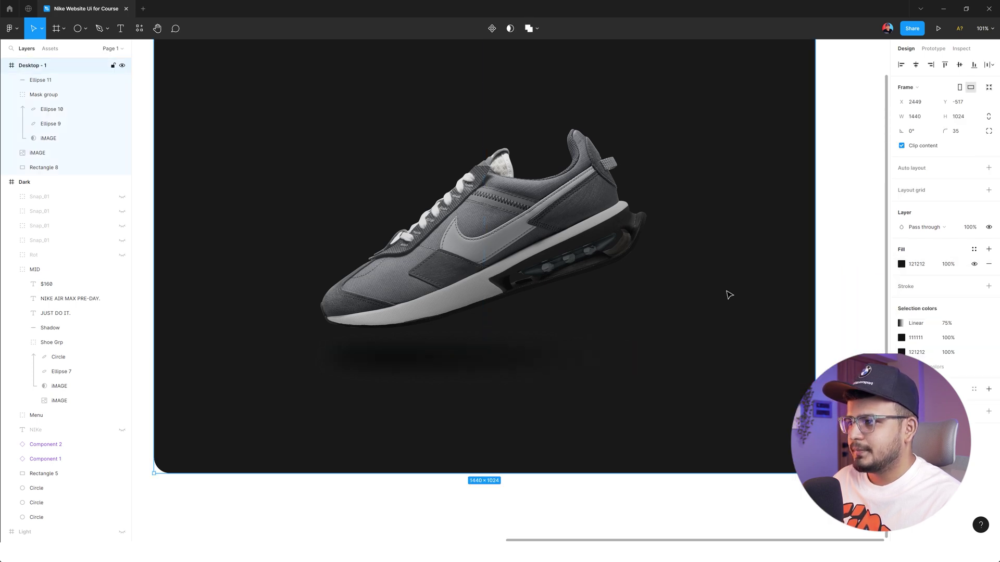
scroll(693, 297, down, 1)
scroll(359, 325, down, 2)
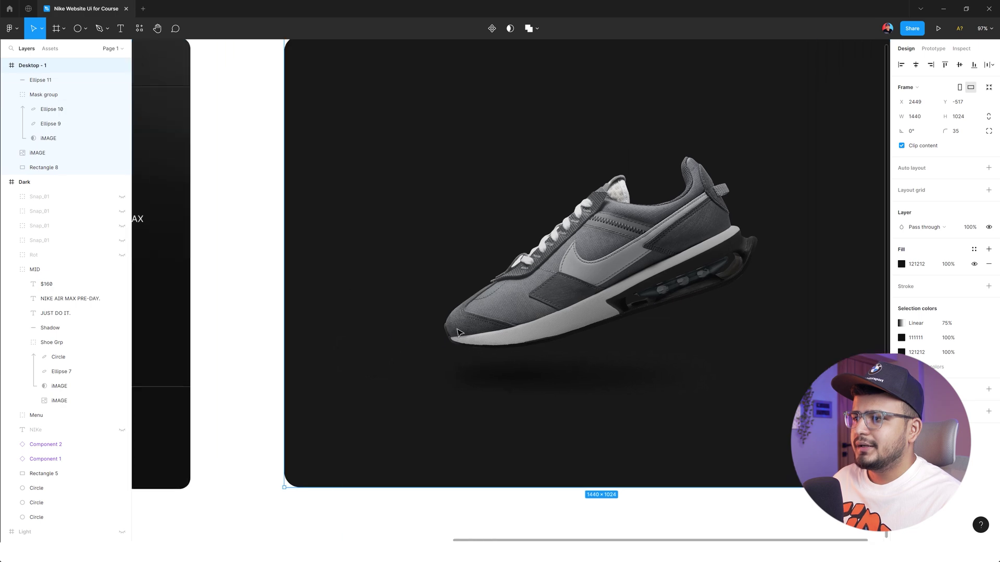
scroll(440, 340, down, 2)
drag(440, 339, 538, 337)
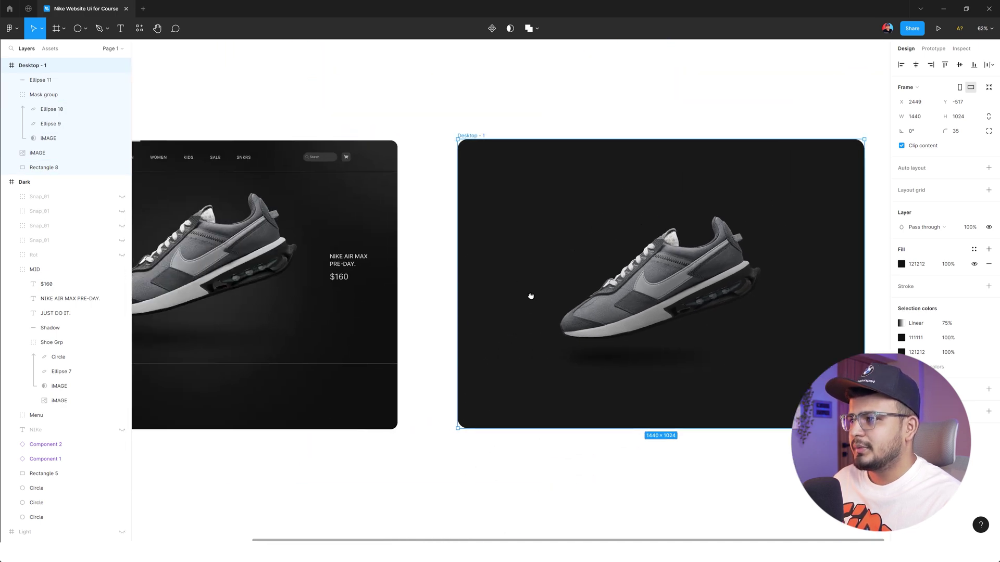
scroll(572, 261, left, 5)
key(Escape)
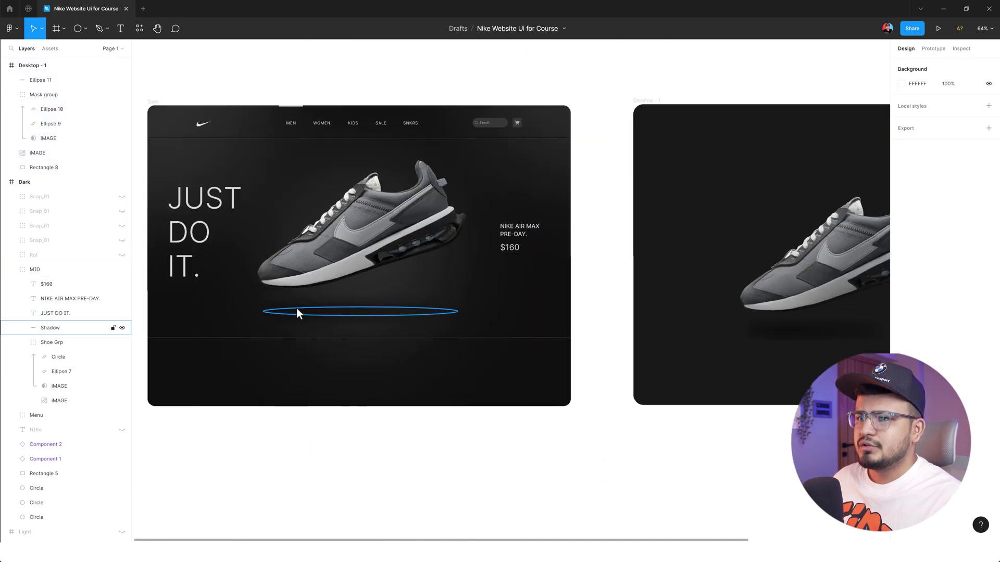
scroll(299, 286, up, 2)
scroll(304, 265, up, 2)
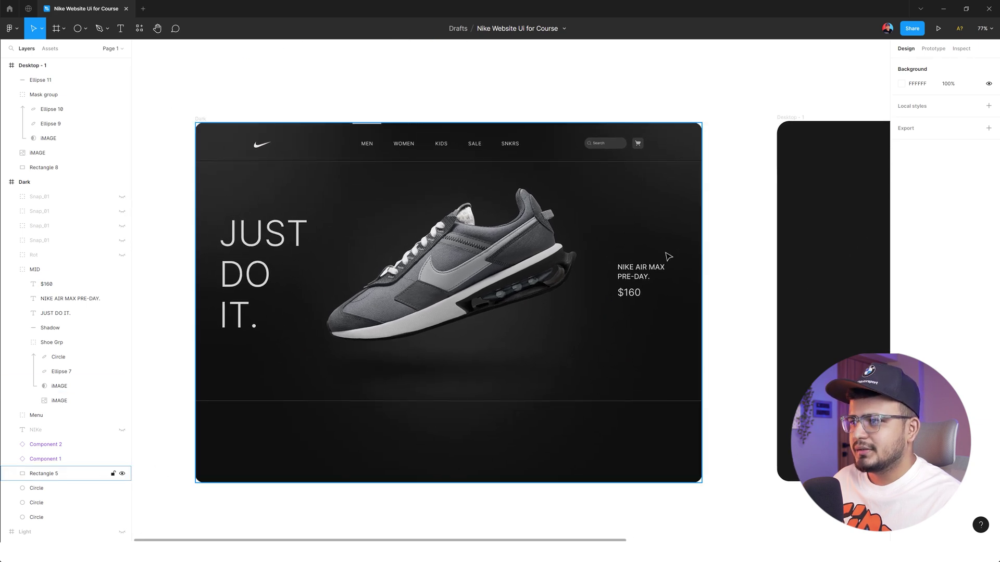
Step: Inspect the MID group's NIKE AIR MAX PRE-DAY. text, then unhide the Rot layer
click(636, 269)
double_click(639, 265)
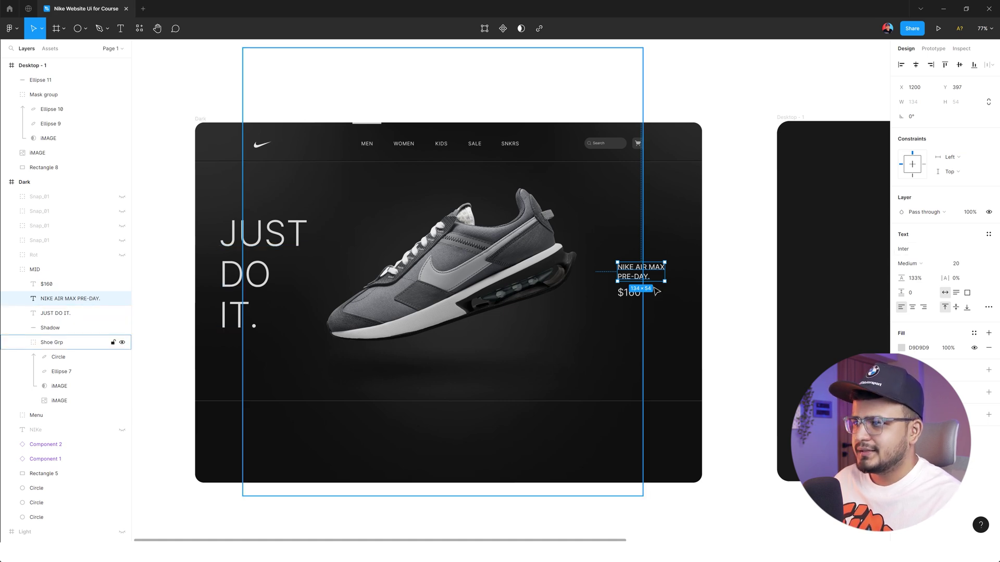
click(738, 270)
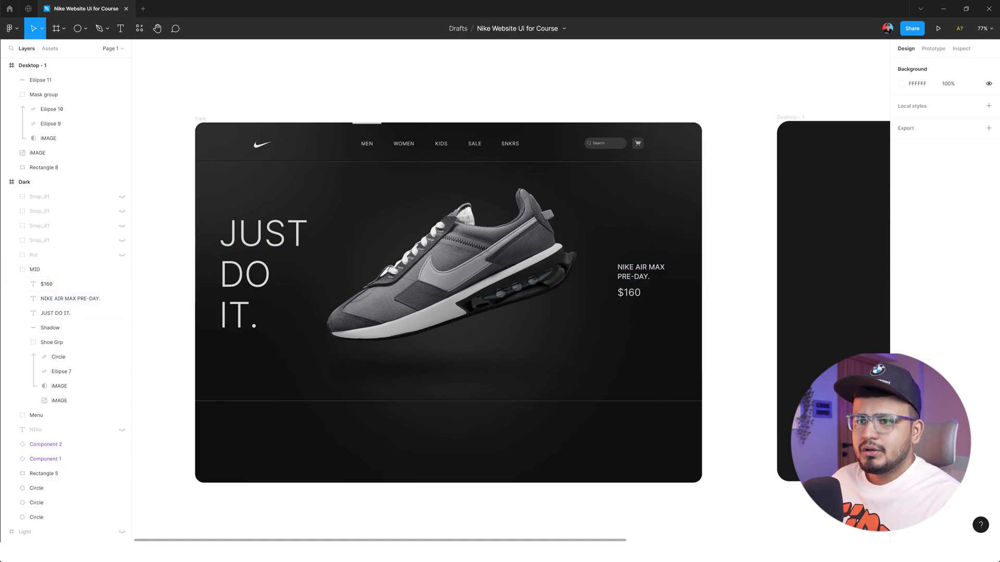
click(11, 270)
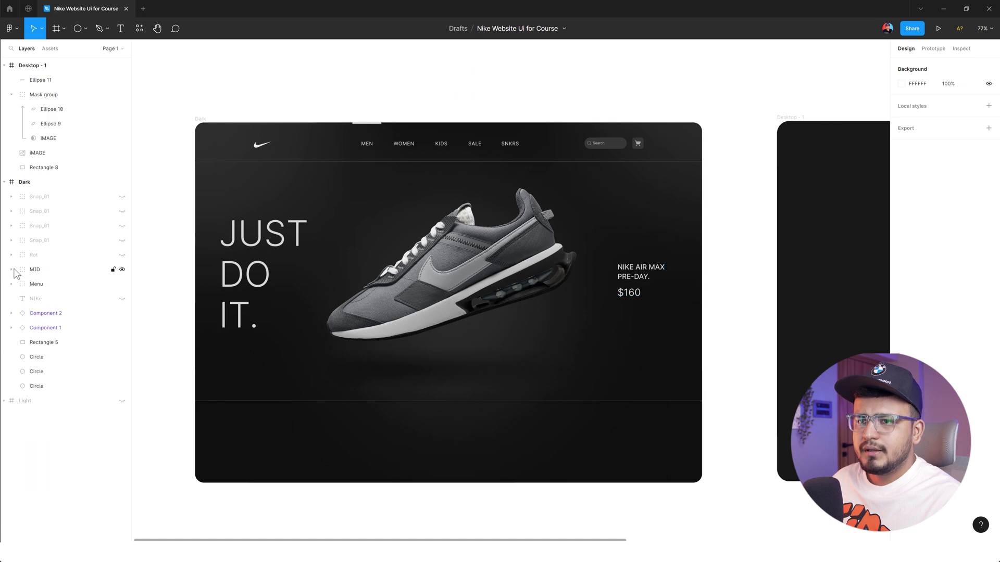
click(121, 255)
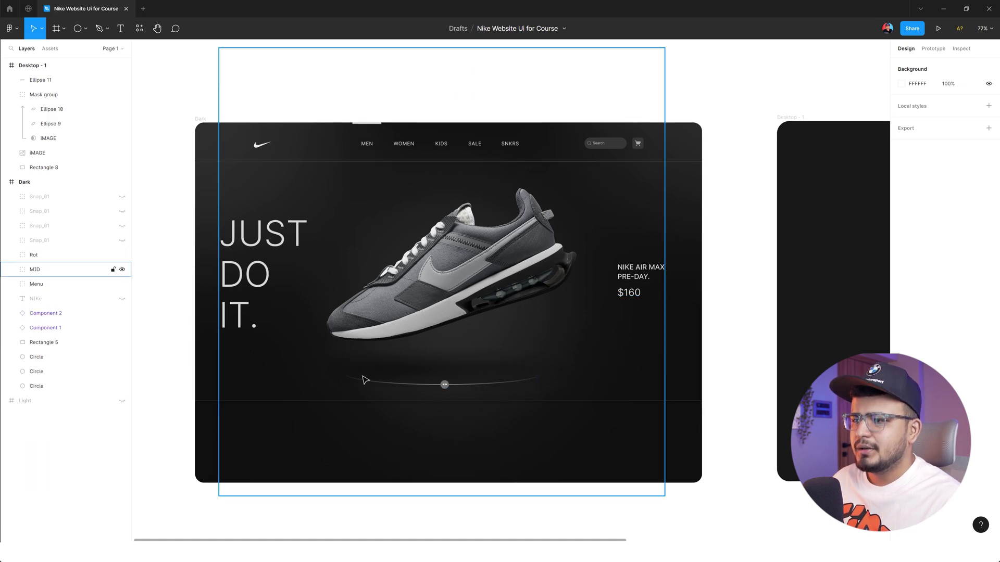
Step: Pan to the second frame with the lone tilted shoe and pick the Ellipse tool
scroll(366, 380, up, 3)
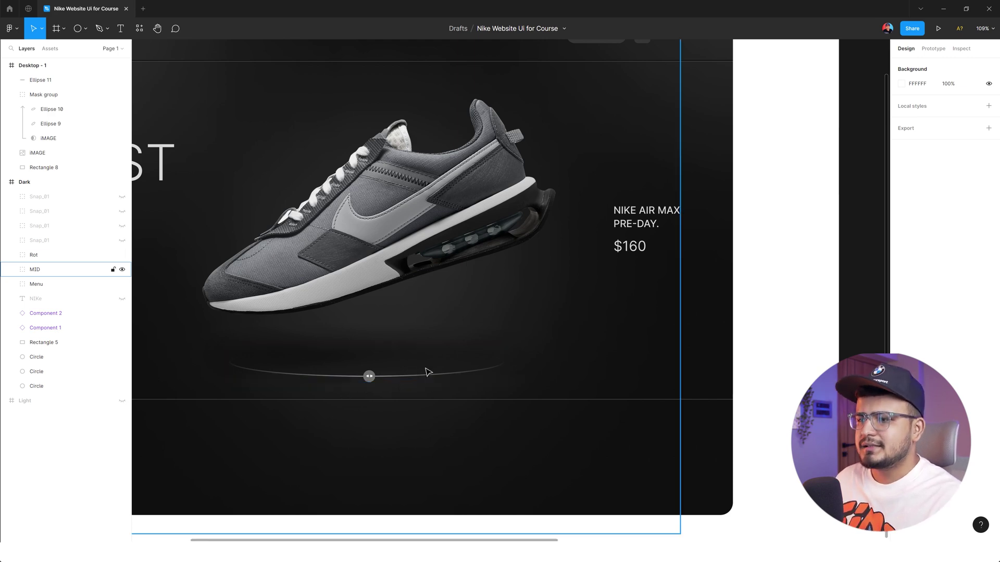
scroll(424, 373, down, 2)
mouse_move(705, 370)
mouse_down()
mouse_move(487, 384)
mouse_move(455, 342)
mouse_move(354, 367)
mouse_up()
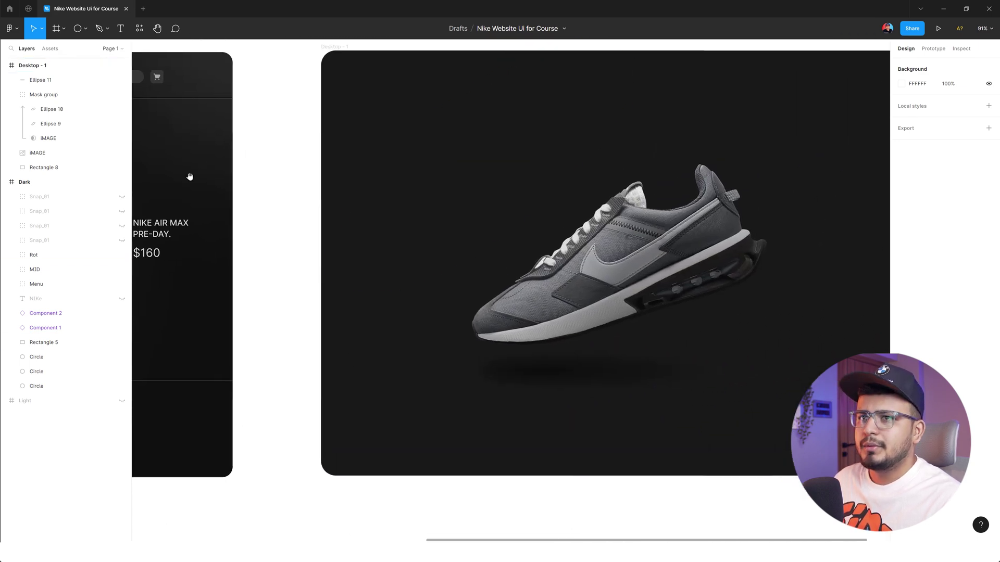
click(76, 27)
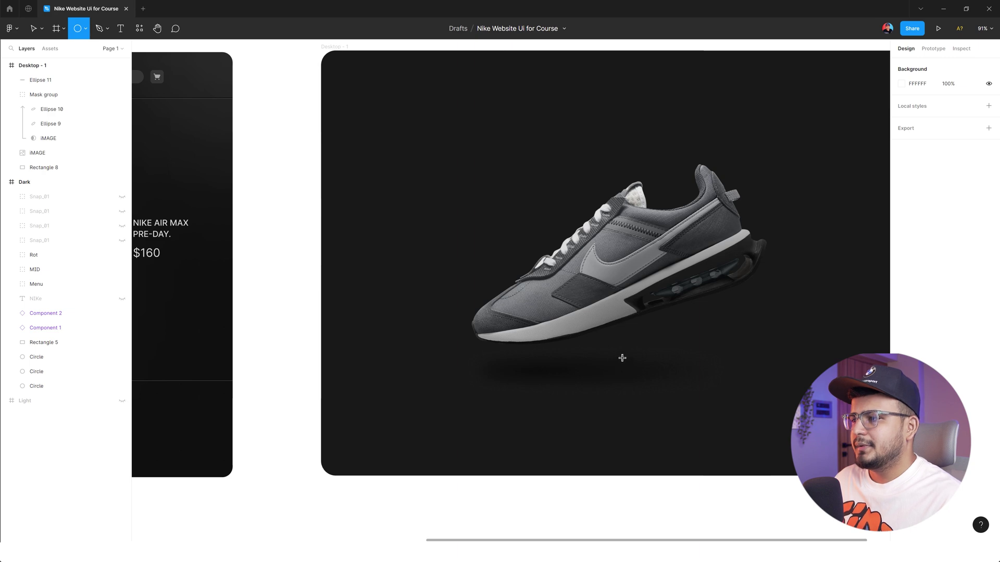
Step: Draw a flat ellipse beneath the shoe with no fill and a 5-px stroke
drag(622, 358, 740, 373)
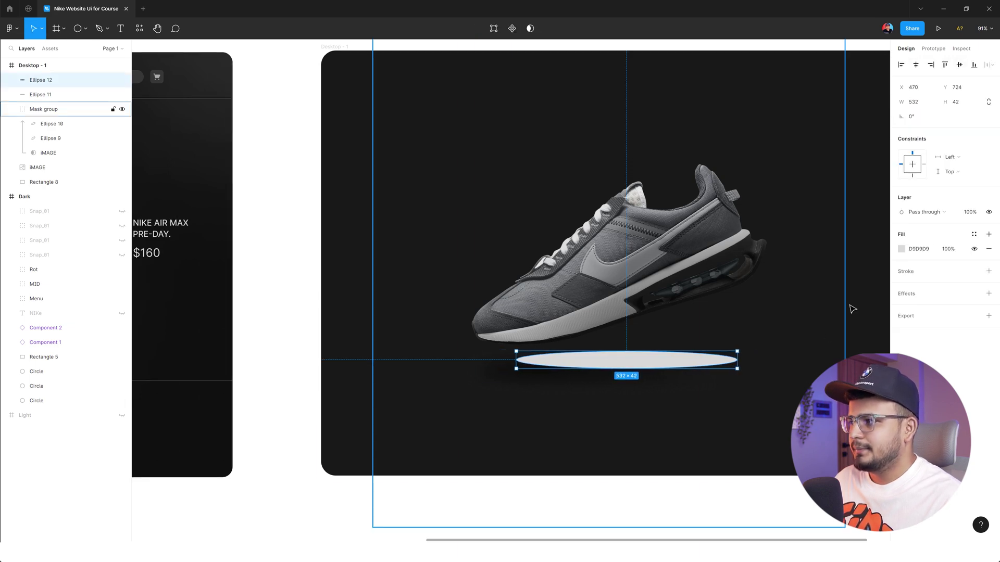
click(989, 250)
click(989, 257)
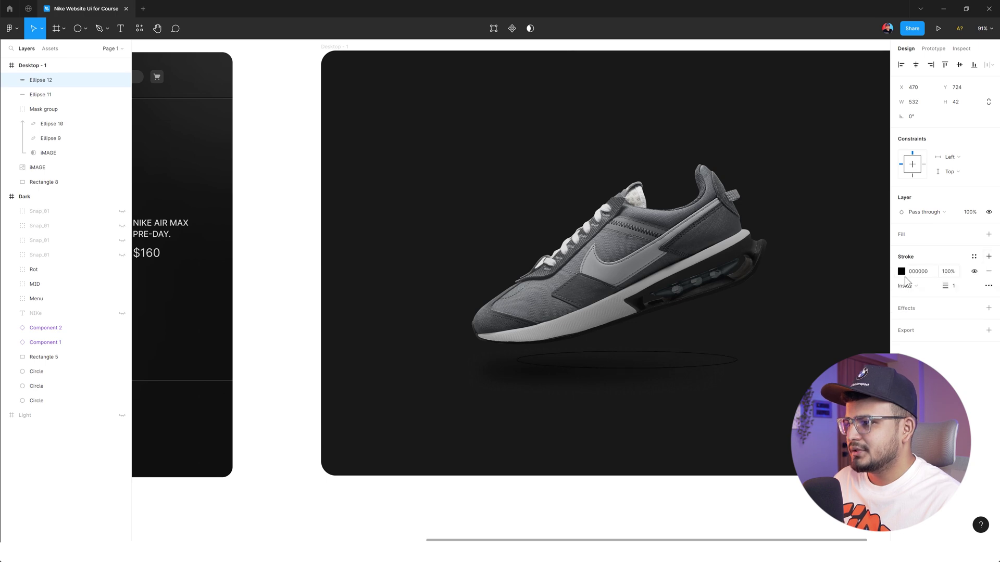
click(953, 286)
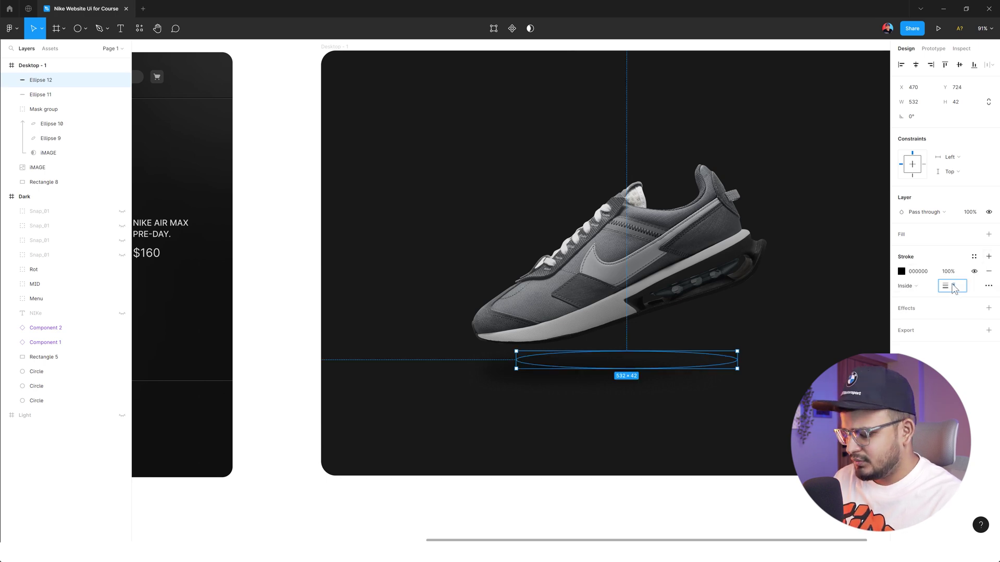
text(5)
key(Return)
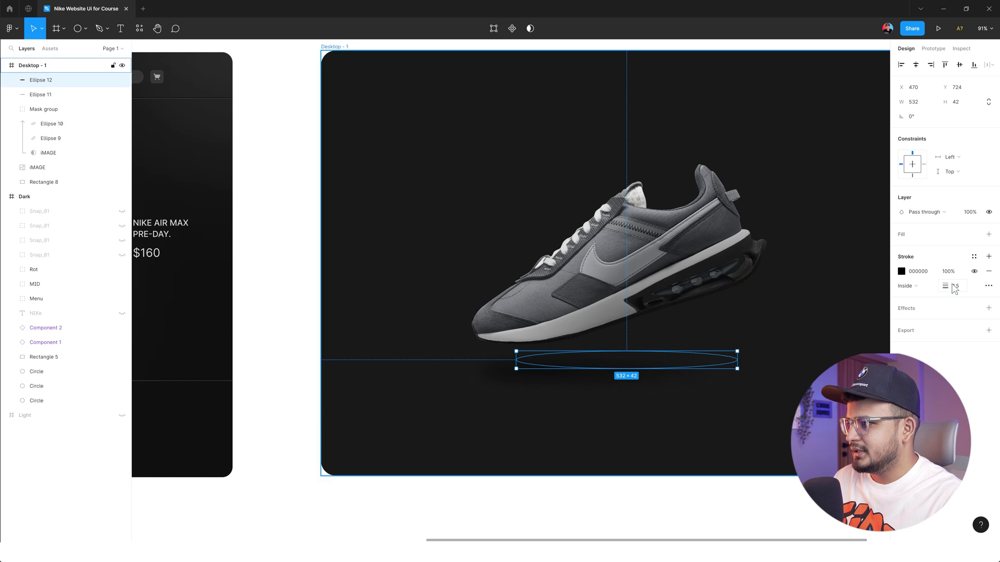
Step: Make the ellipse stroke a radial gradient with a grey first stop and a thicker weight
click(899, 272)
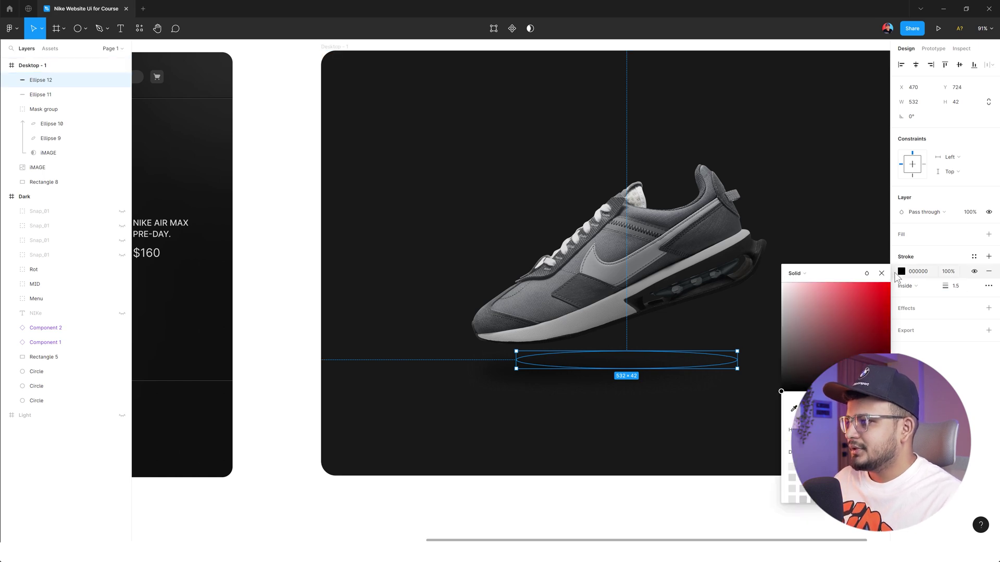
click(810, 274)
click(807, 296)
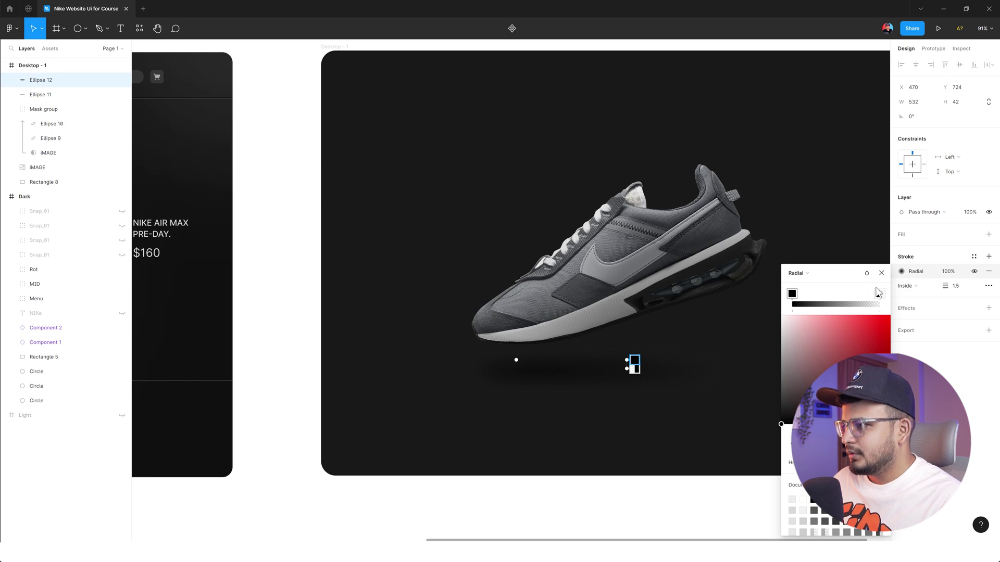
drag(799, 379, 761, 363)
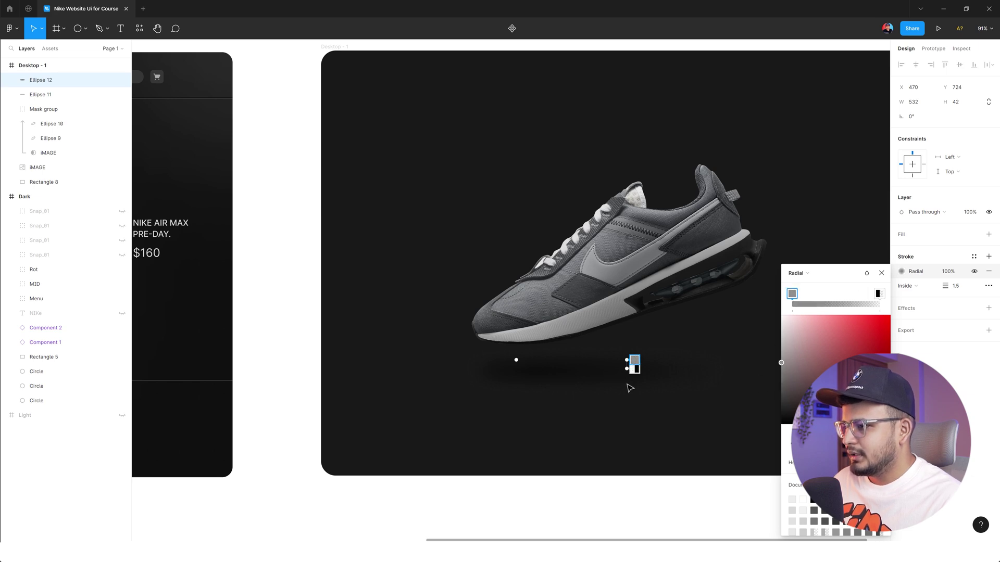
scroll(637, 373, right, 3)
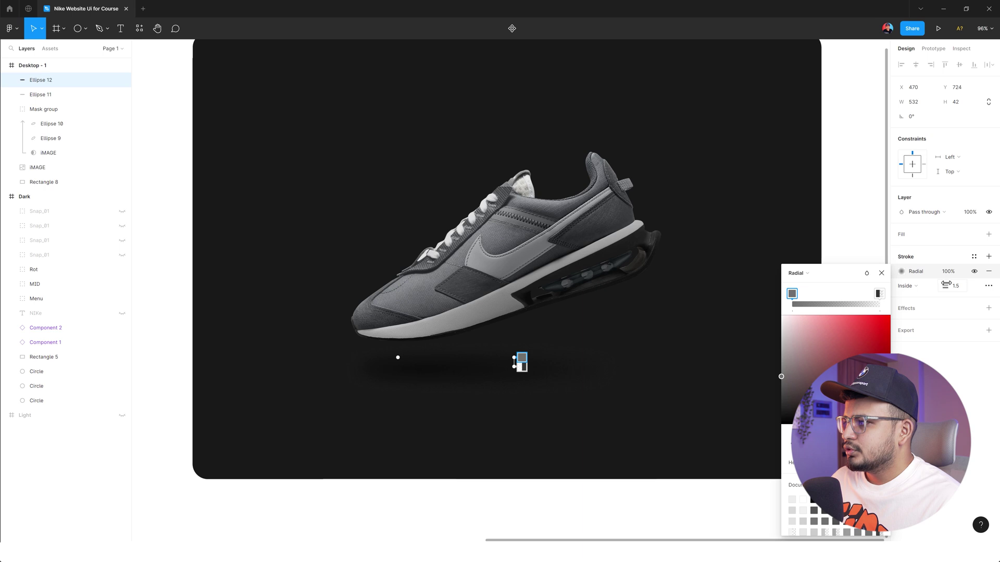
drag(949, 286, 958, 284)
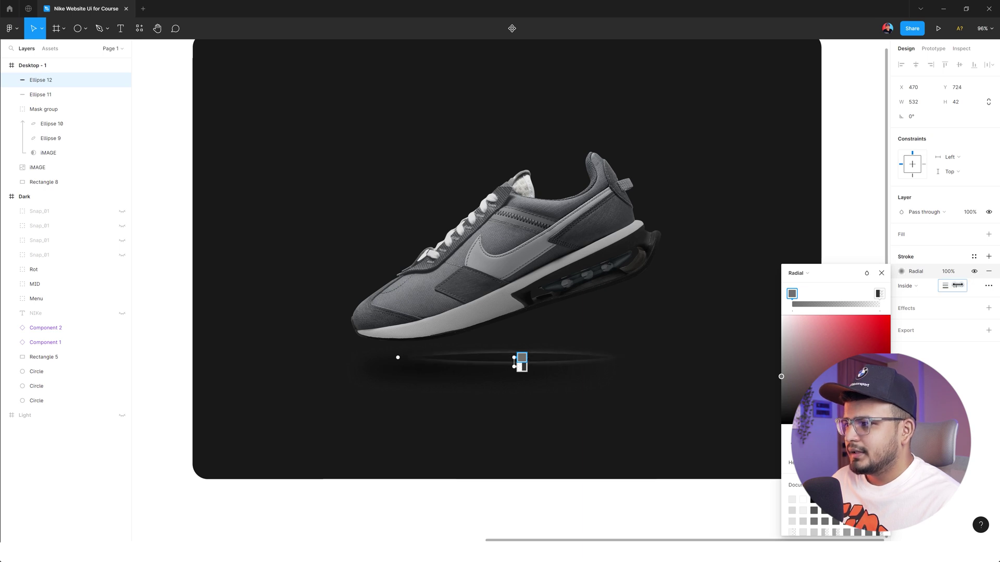
Step: Re-centre the radial gradient on the ellipse and reshape its outer handles
mouse_move(513, 358)
mouse_down()
mouse_move(471, 363)
mouse_move(516, 341)
mouse_up()
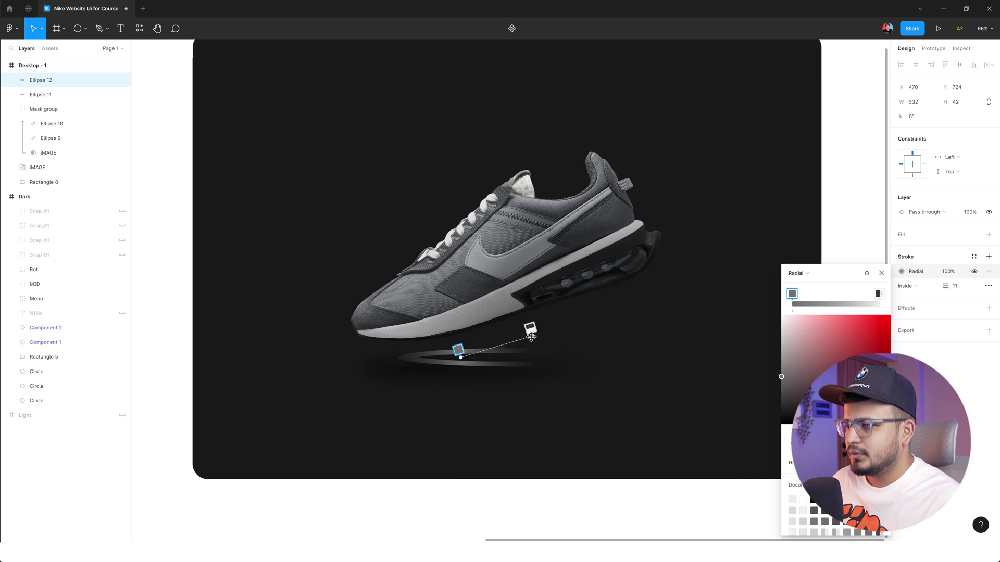
mouse_move(458, 356)
mouse_down()
mouse_move(518, 366)
mouse_move(517, 352)
mouse_up()
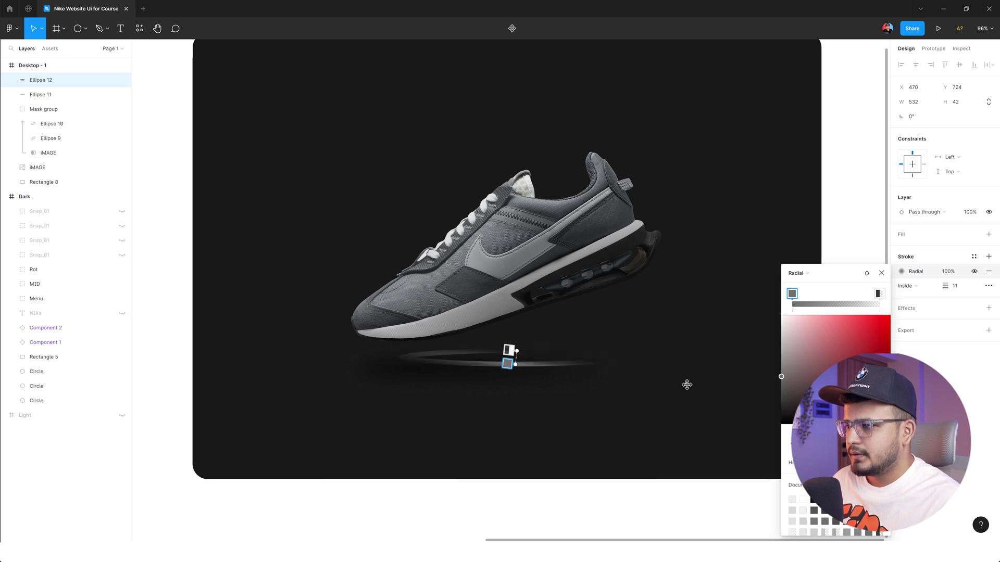
mouse_move(685, 362)
mouse_down()
mouse_move(637, 371)
mouse_move(669, 354)
mouse_up()
click(506, 347)
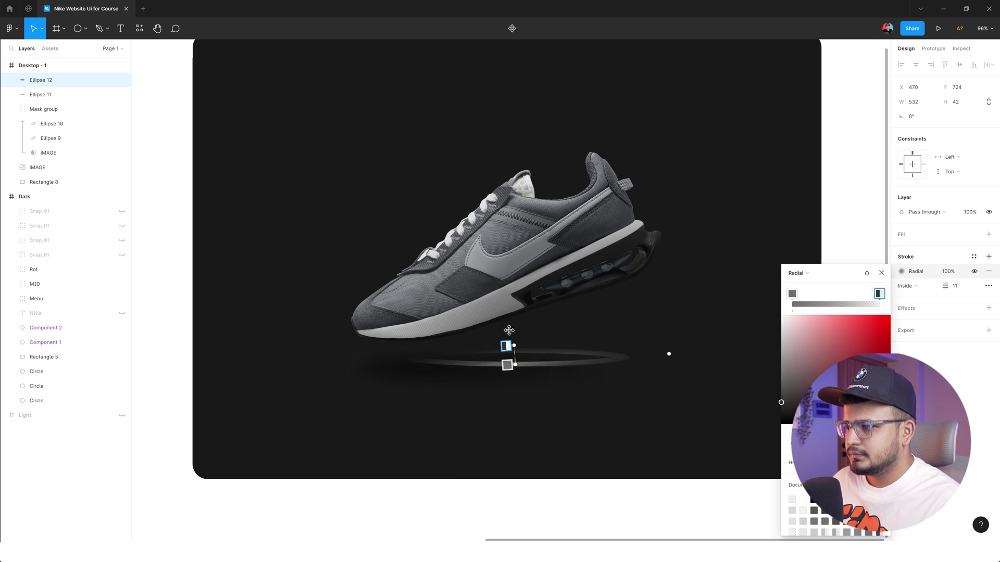
drag(514, 346, 516, 336)
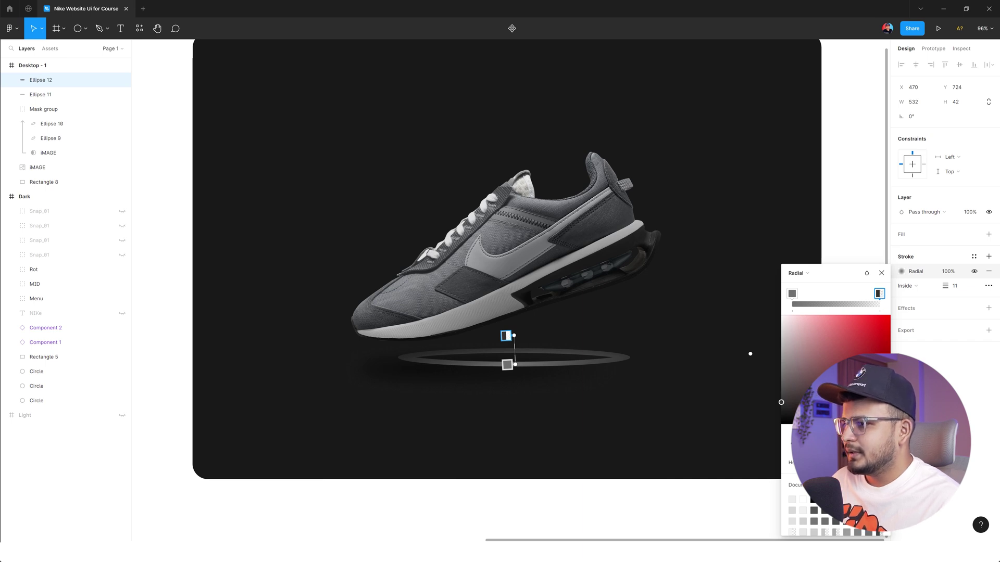
Step: Thin the stroke to 3, darken the first stop, and pull the gradient stops inward
drag(944, 290, 940, 291)
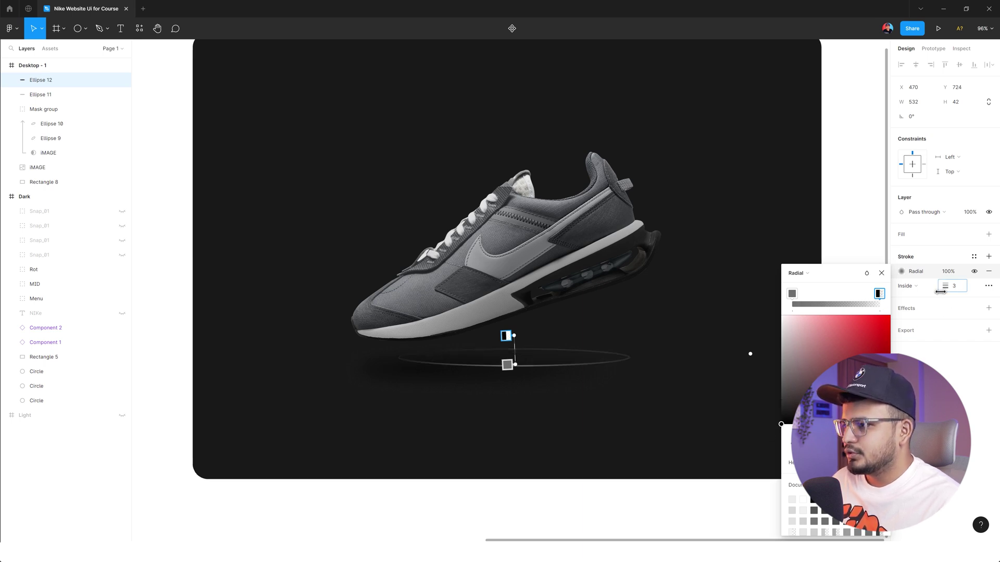
click(792, 293)
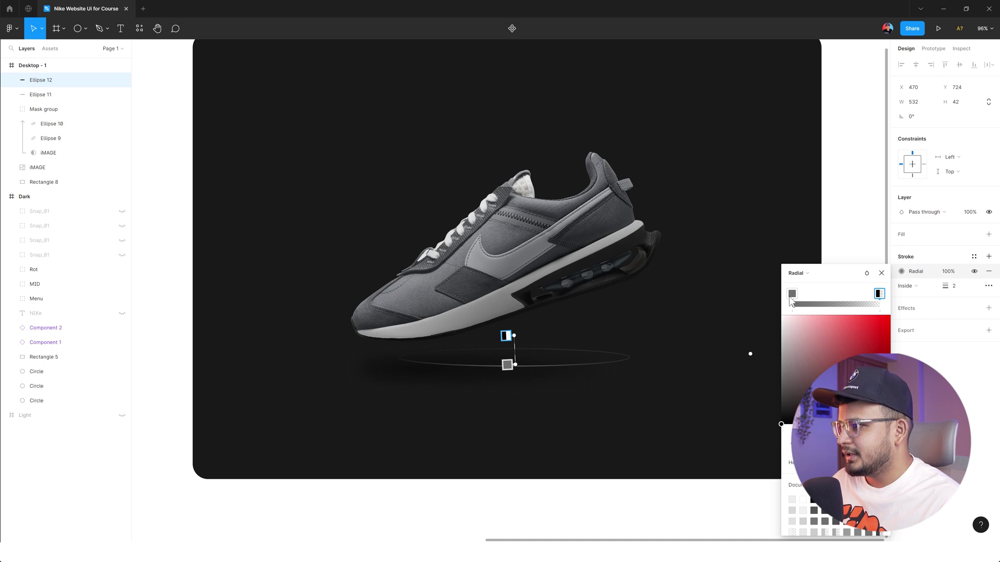
mouse_move(793, 370)
mouse_down()
mouse_move(774, 409)
mouse_move(766, 385)
mouse_up()
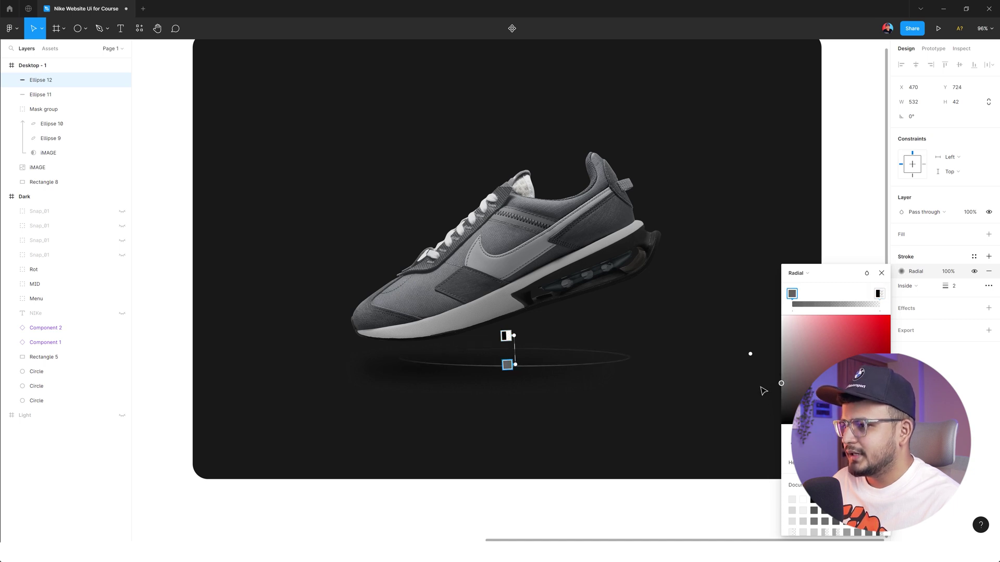
click(879, 294)
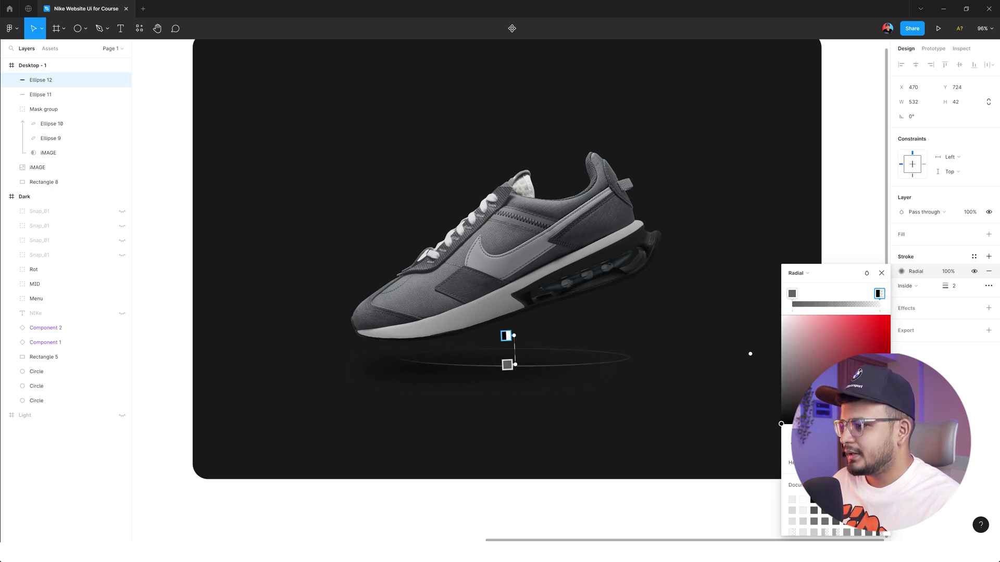
drag(749, 353, 704, 357)
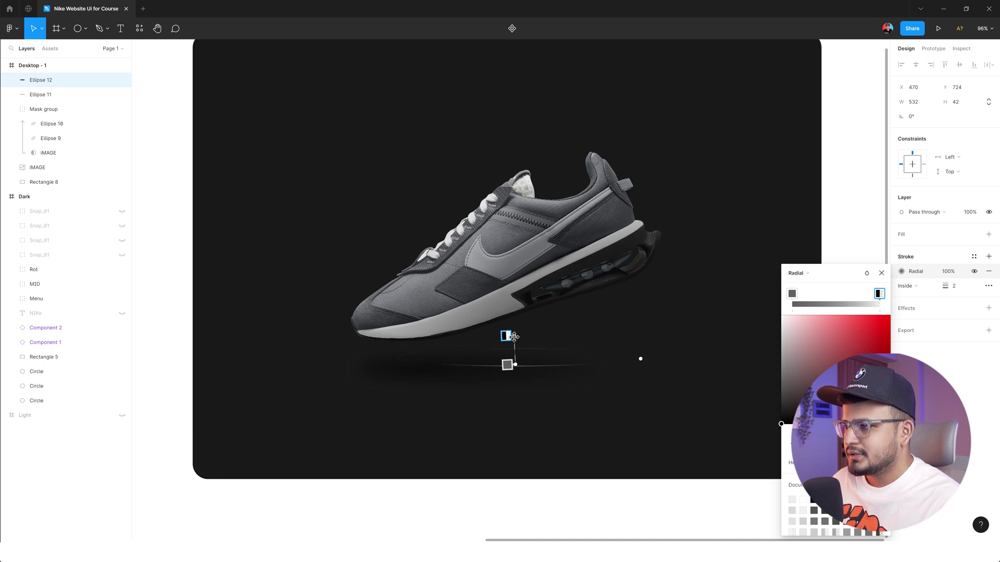
drag(514, 337, 518, 346)
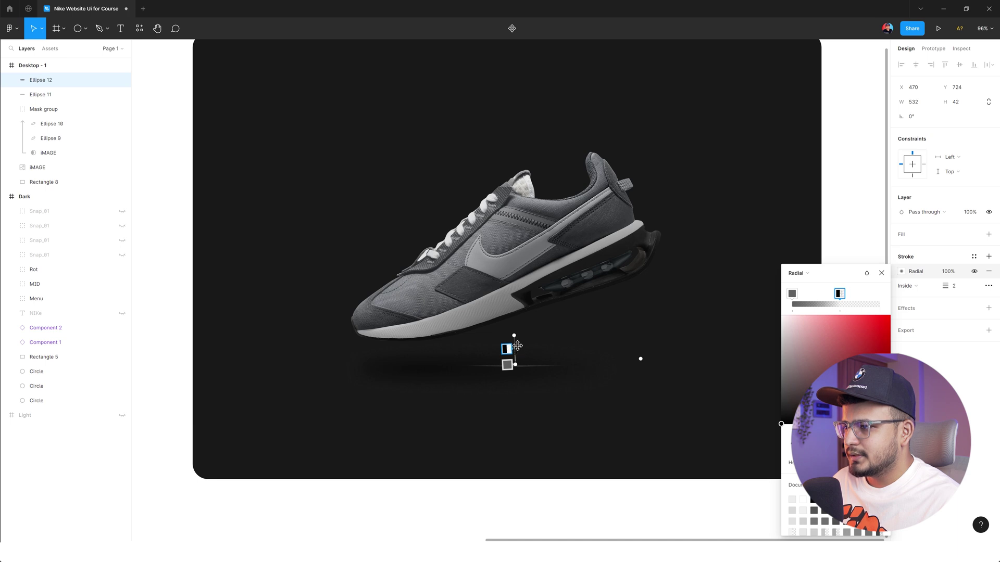
Step: Stretch the gradient end handle, straighten its axis, and soften the second stop's fade
scroll(564, 357, right, 5)
drag(470, 344, 741, 406)
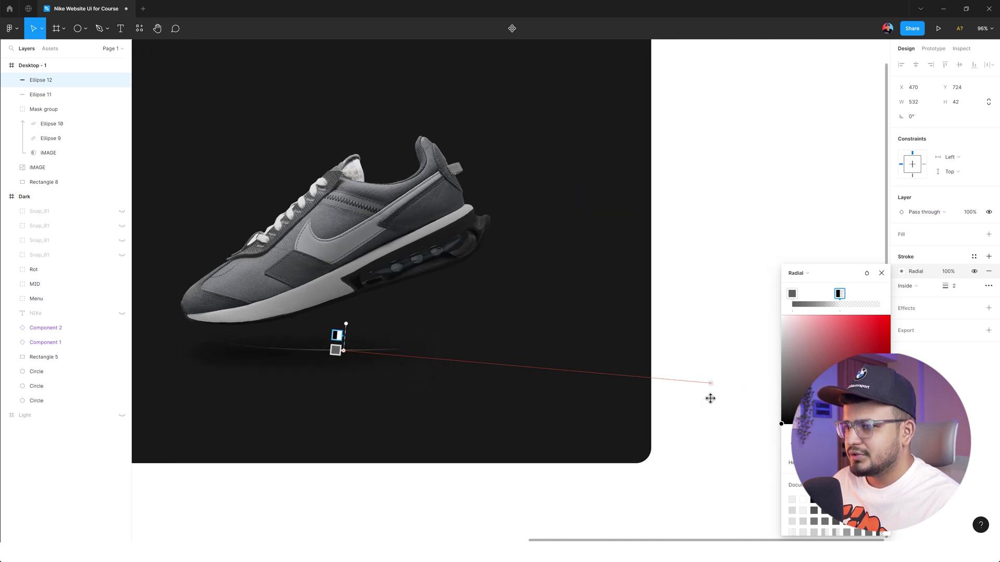
scroll(494, 396, left, 5)
scroll(528, 354, up, 1)
ctrl+scroll(528, 375, up, 2)
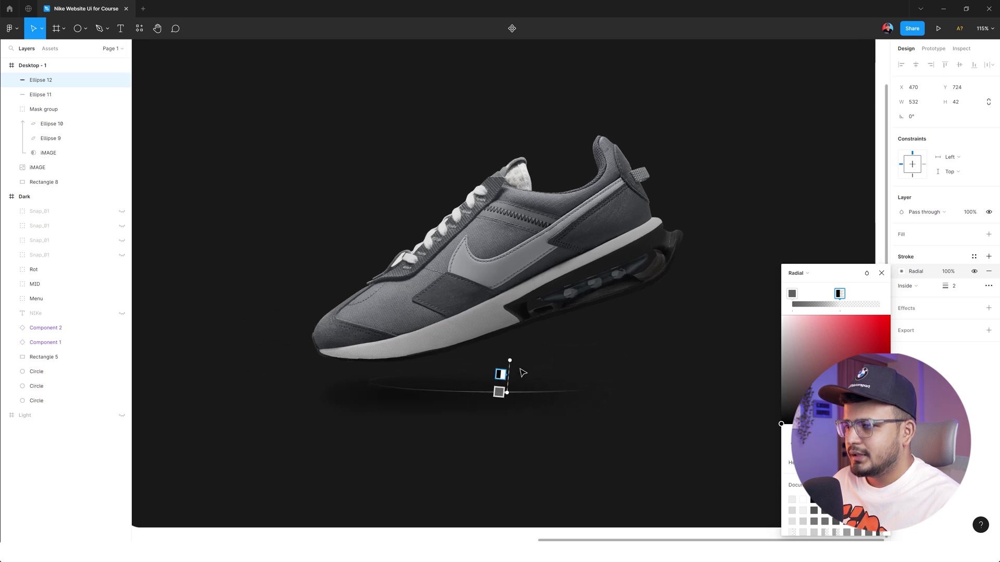
drag(510, 360, 507, 360)
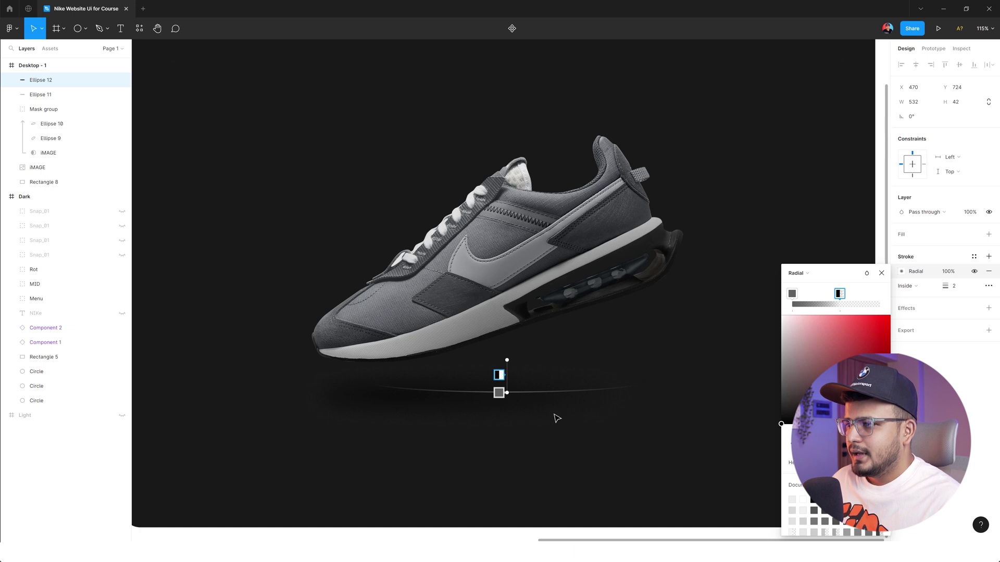
drag(840, 297, 822, 306)
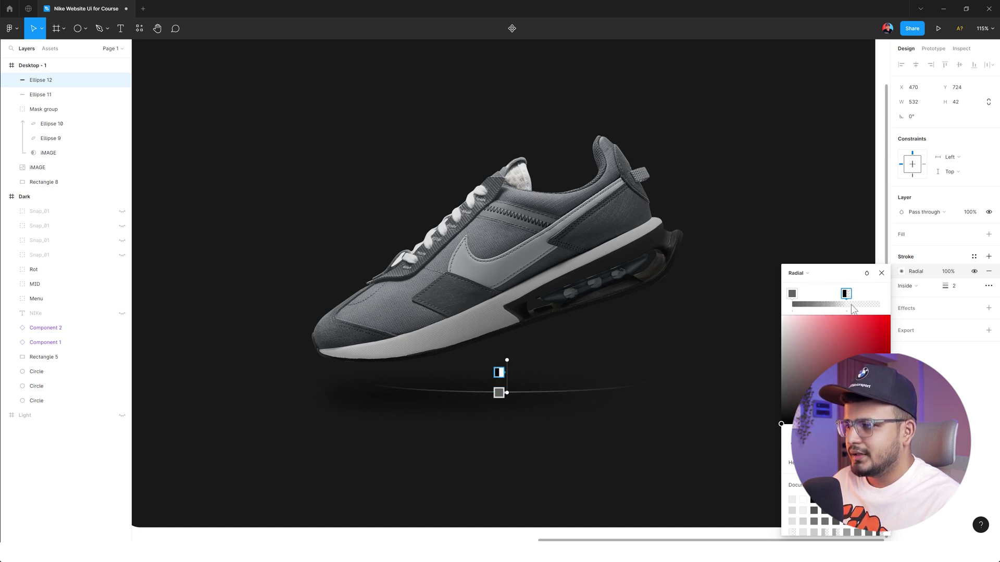
click(881, 273)
click(691, 399)
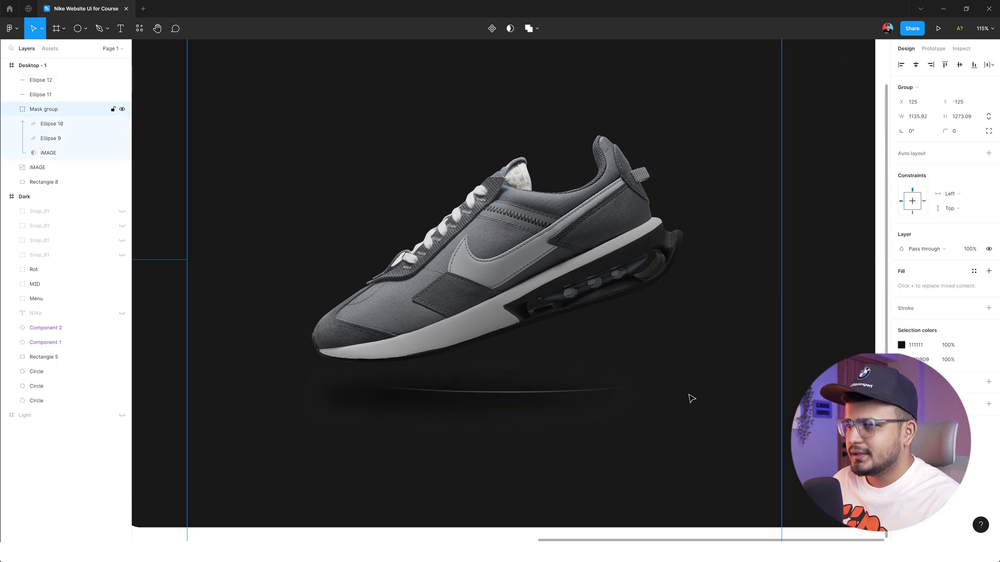
scroll(453, 442, down, 5)
scroll(656, 379, up, 3)
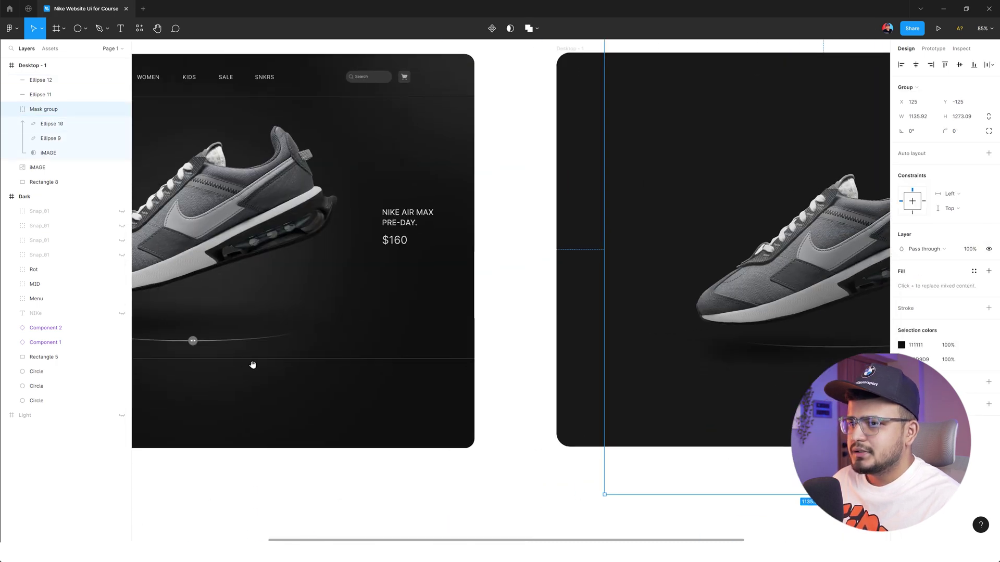
drag(252, 364, 405, 377)
scroll(405, 377, up, 3)
scroll(380, 353, up, 3)
click(371, 351)
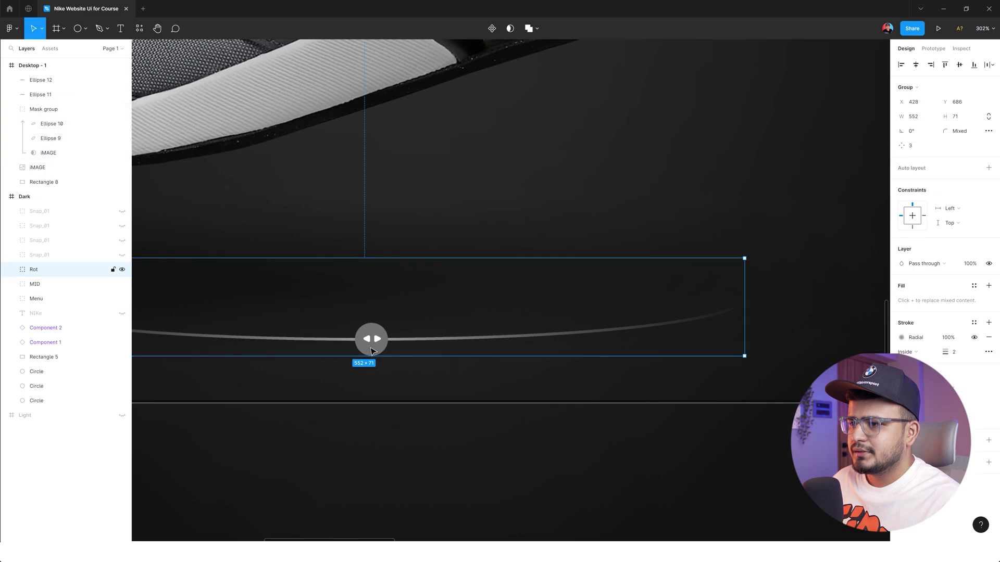
click(381, 430)
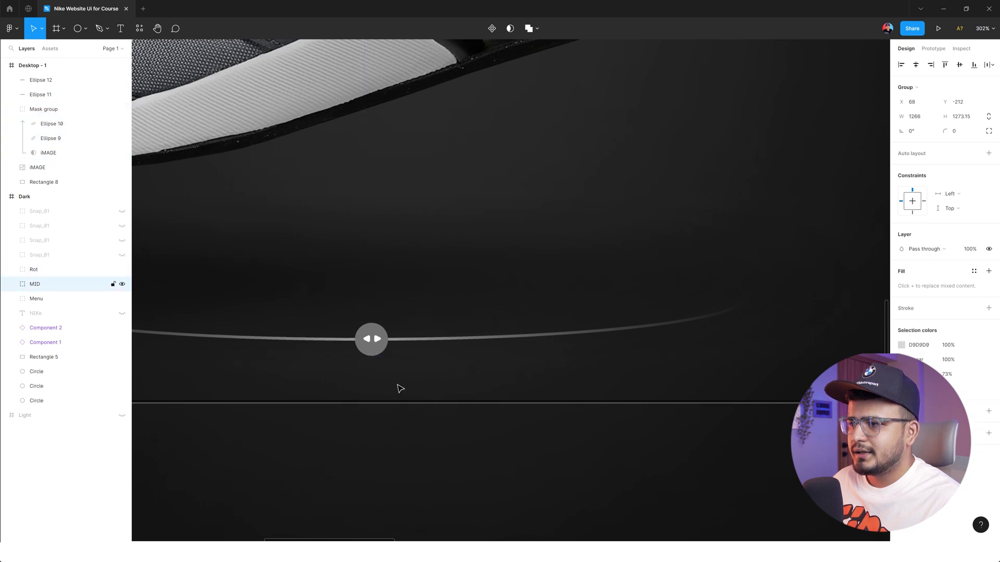
scroll(399, 388, down, 5)
scroll(393, 367, down, 3)
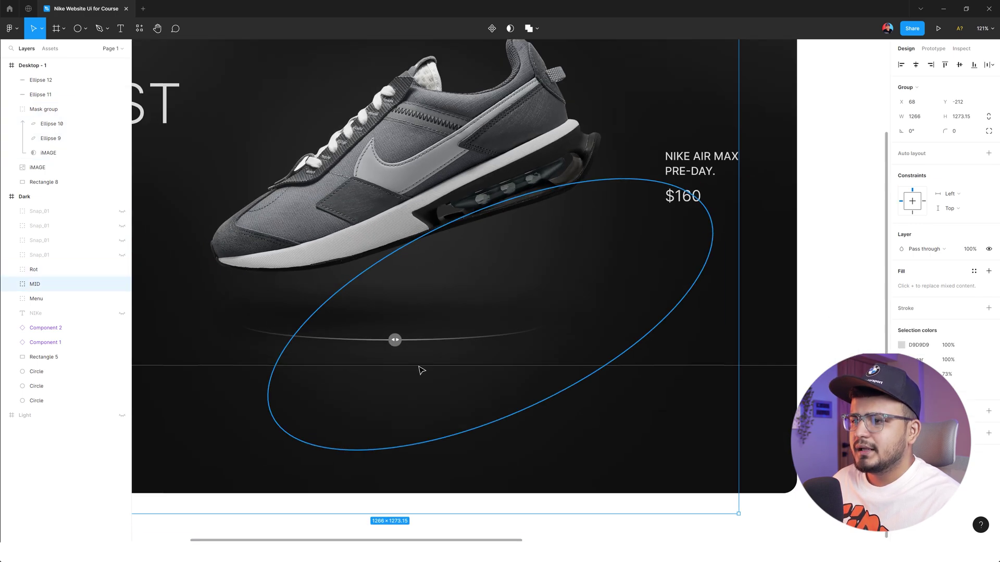
drag(636, 346, 389, 339)
scroll(388, 339, down, 3)
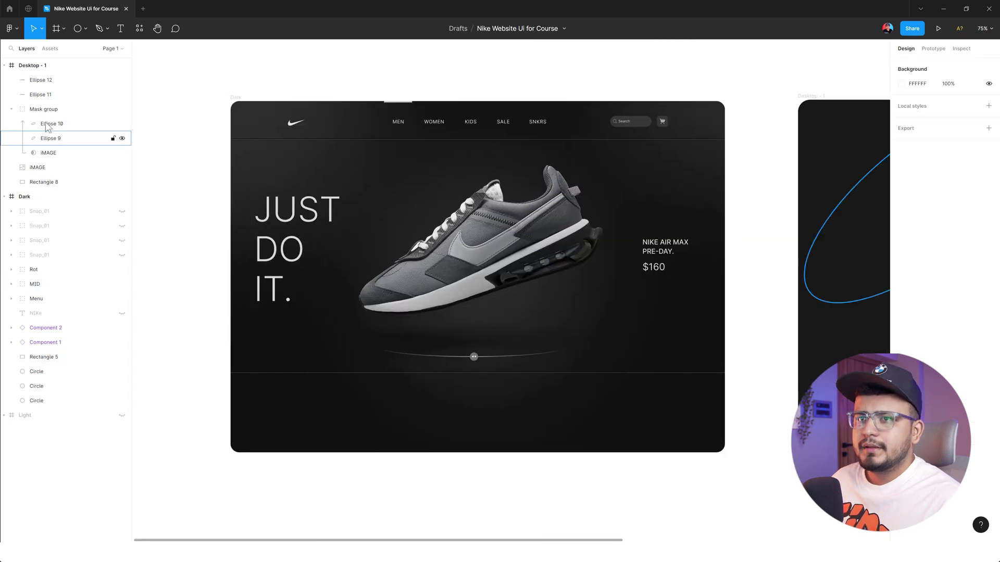
click(10, 200)
key(Escape)
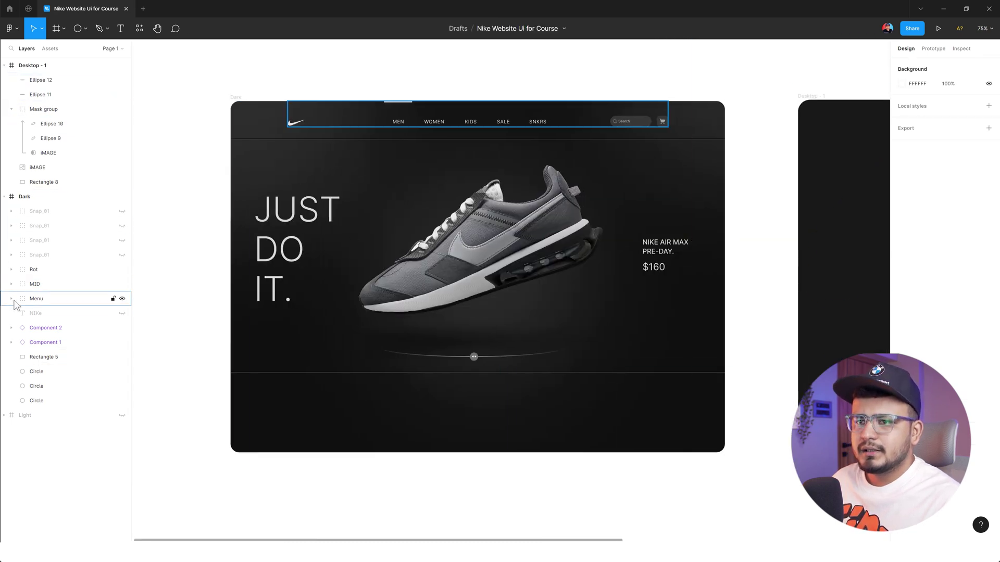
Step: Unhide the NIKE AIR HUARHE $180 product card and select into its group
click(121, 255)
scroll(338, 453, up, 3)
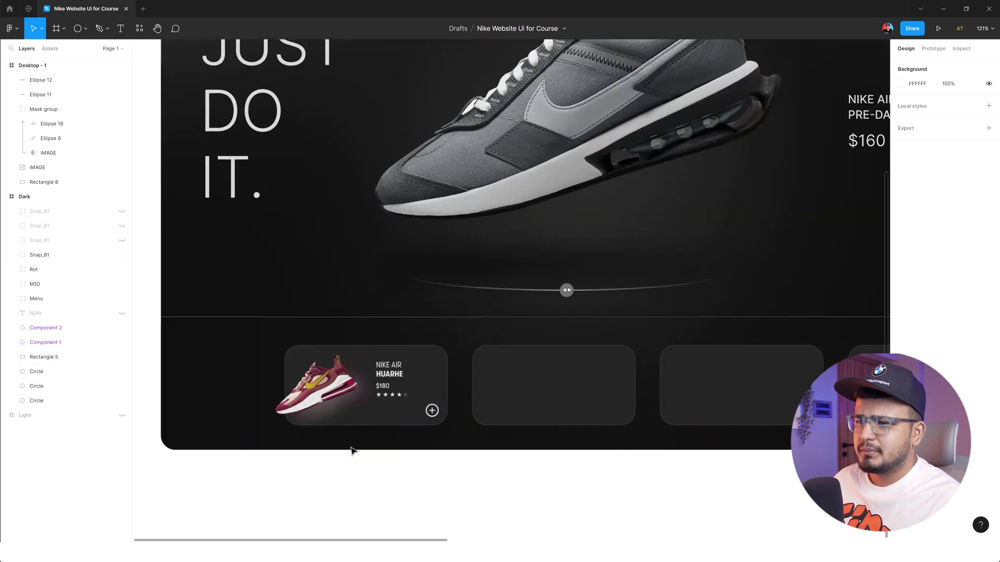
scroll(346, 448, up, 4)
click(290, 347)
double_click(291, 348)
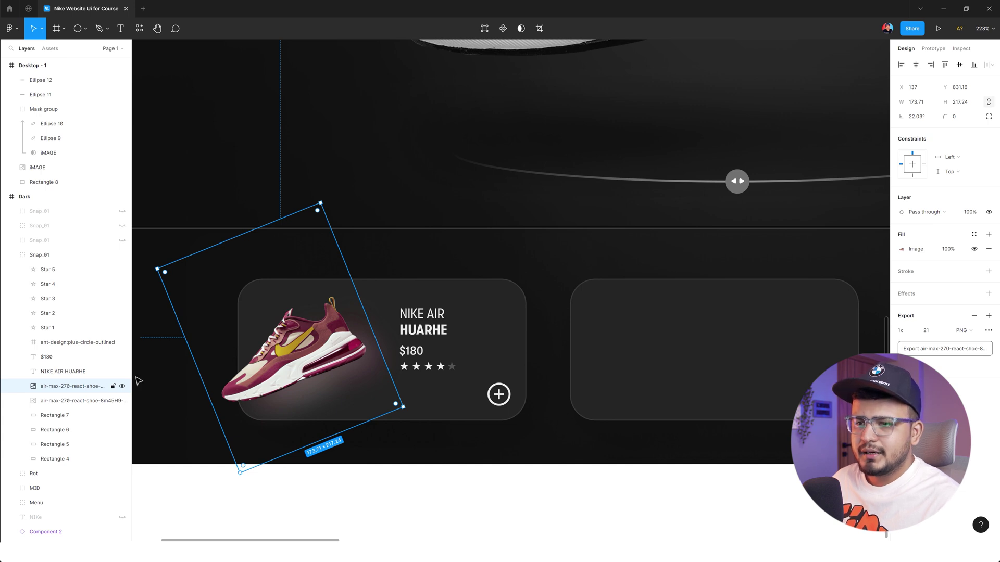
Step: Set the blurred shoe shadow's fill opacity to 50%, then inspect the card's background and plus icon
click(86, 401)
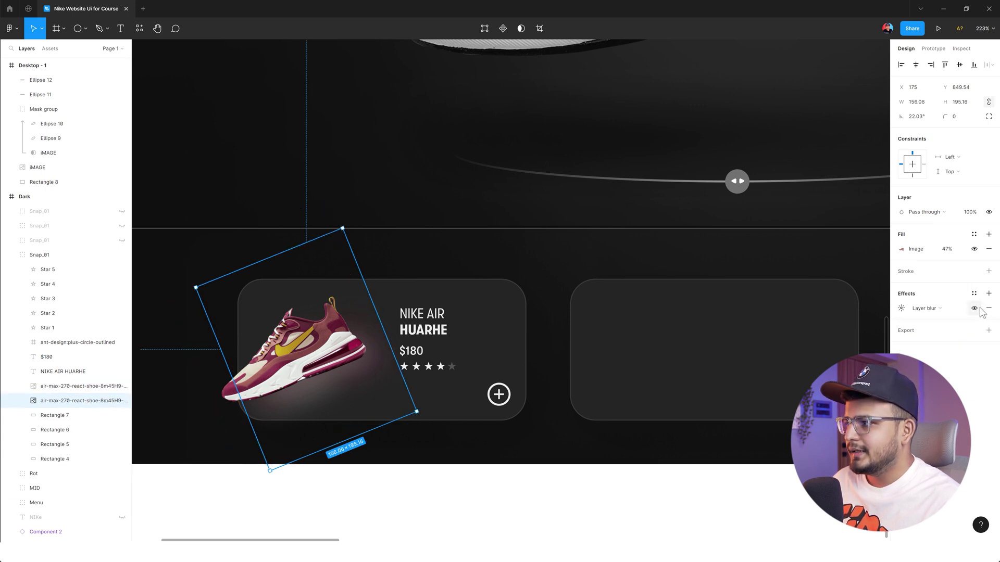
click(902, 308)
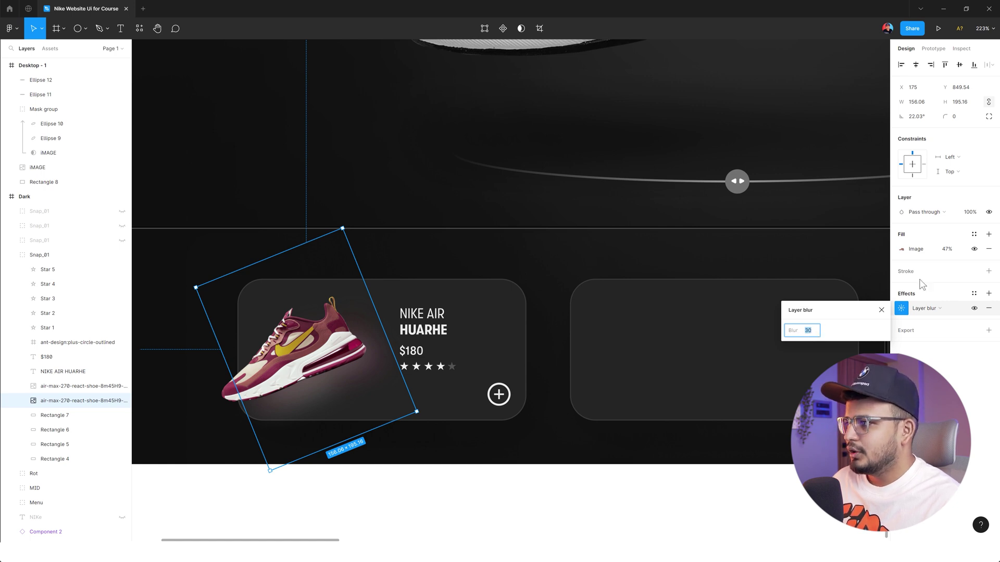
click(946, 249)
text(50)
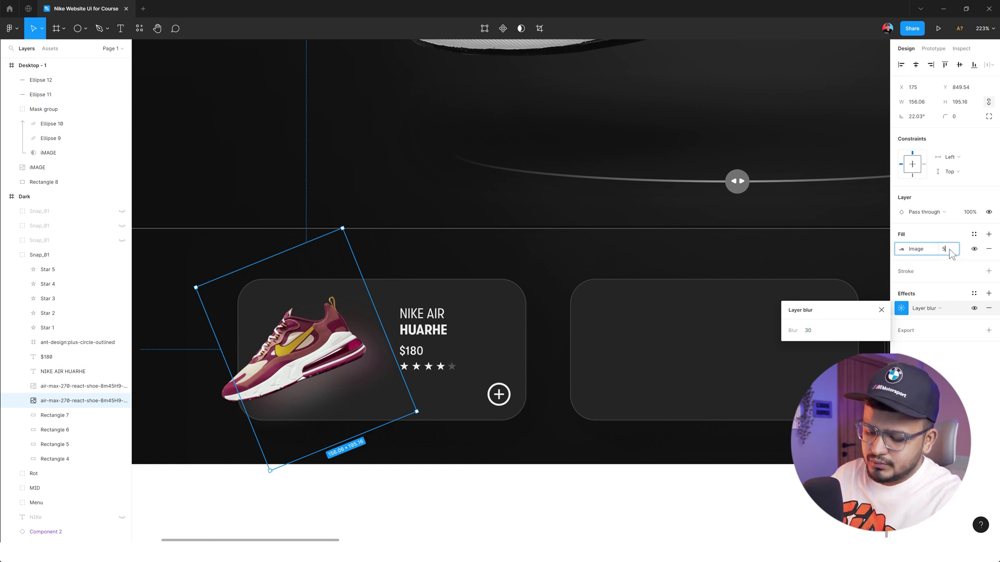
key(Return)
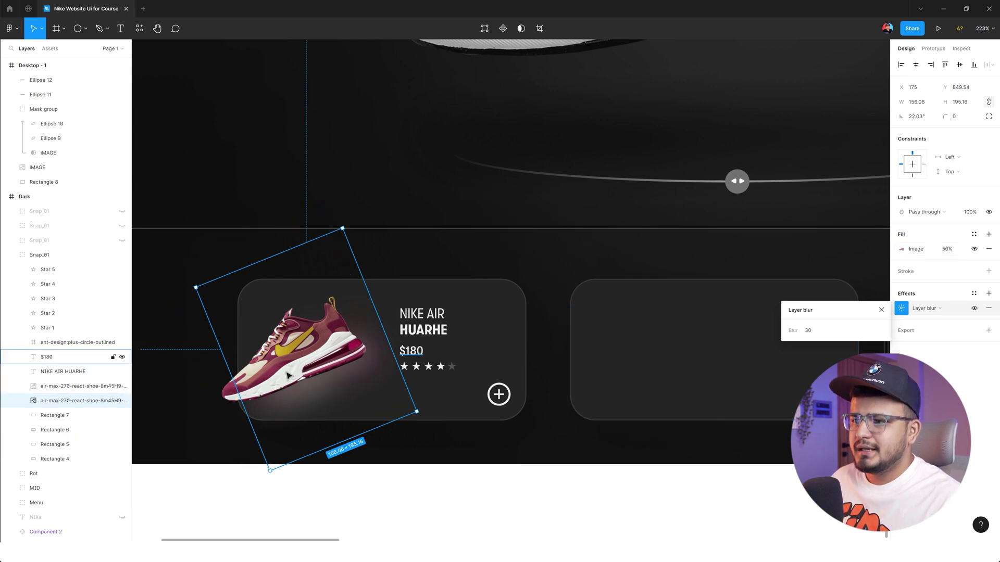
click(477, 343)
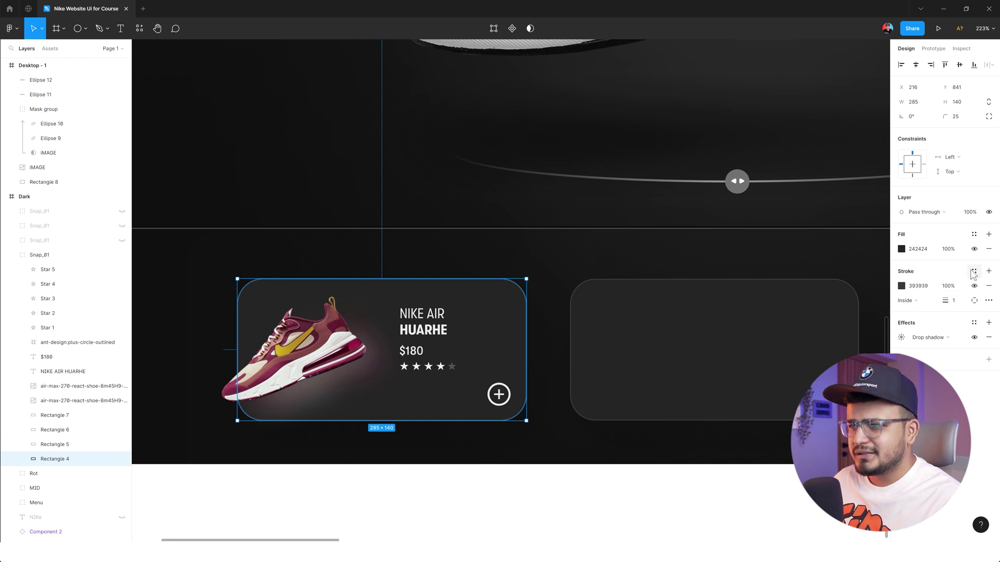
click(499, 396)
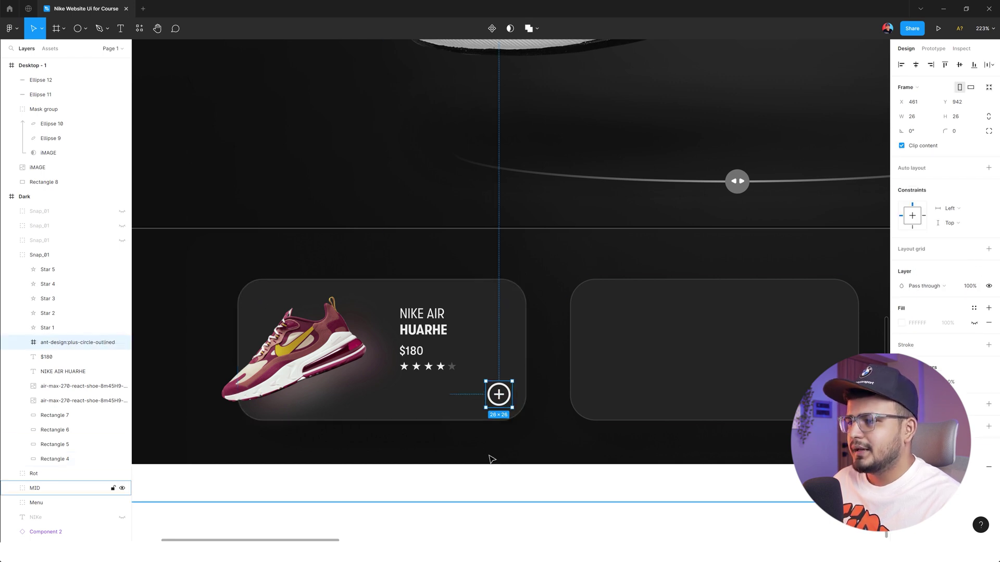
click(515, 502)
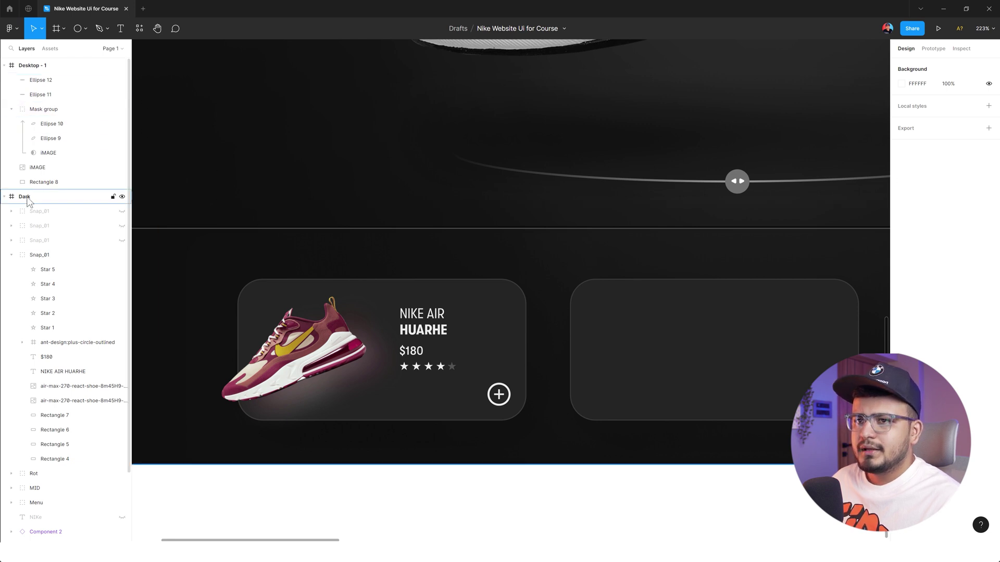
Step: Unhide the Nike Air Max 270 and remaining shoe card groups to complete the four-card row
click(122, 241)
click(122, 211)
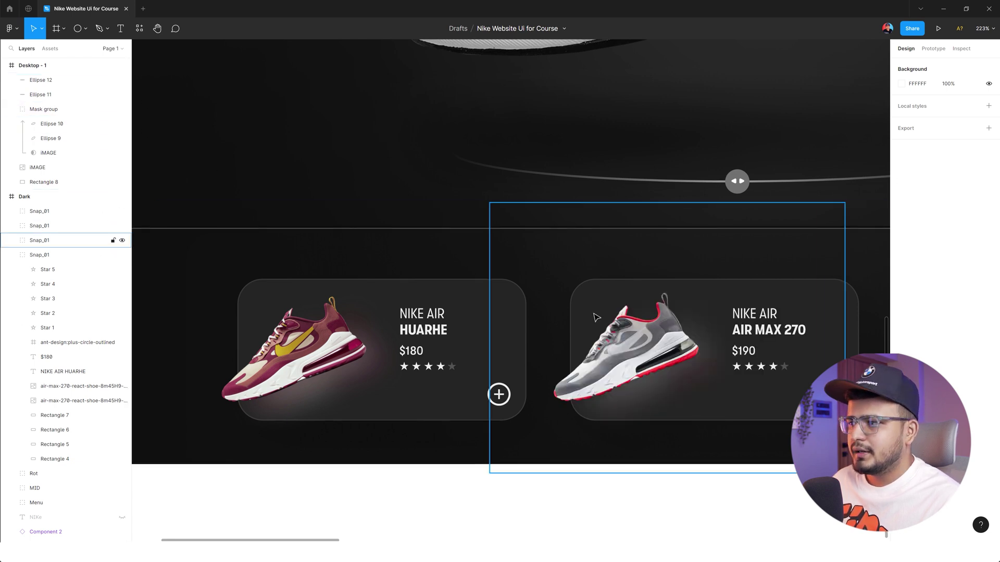
scroll(534, 312, down, 2)
scroll(597, 317, down, 3)
scroll(597, 316, down, 2)
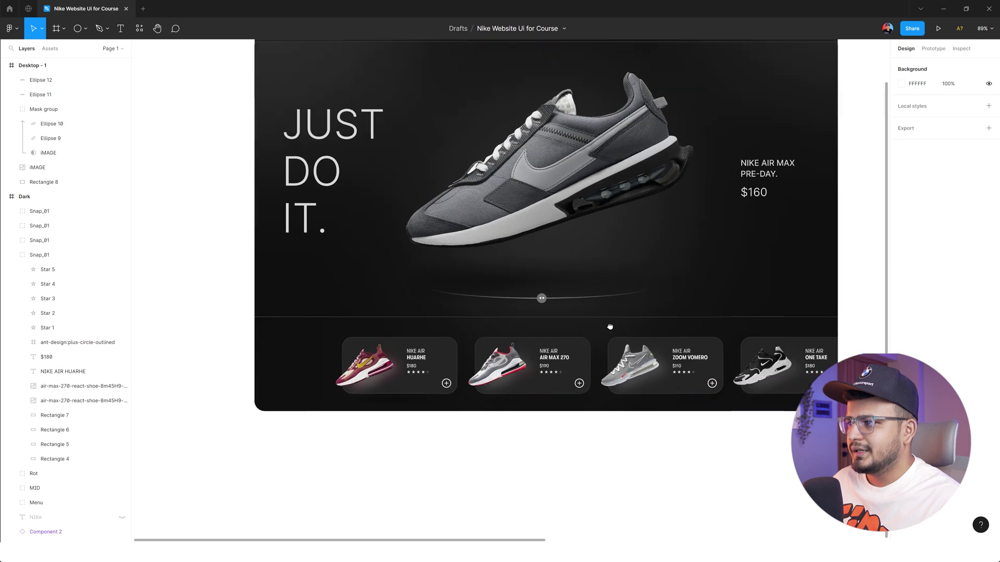
scroll(703, 328, up, 2)
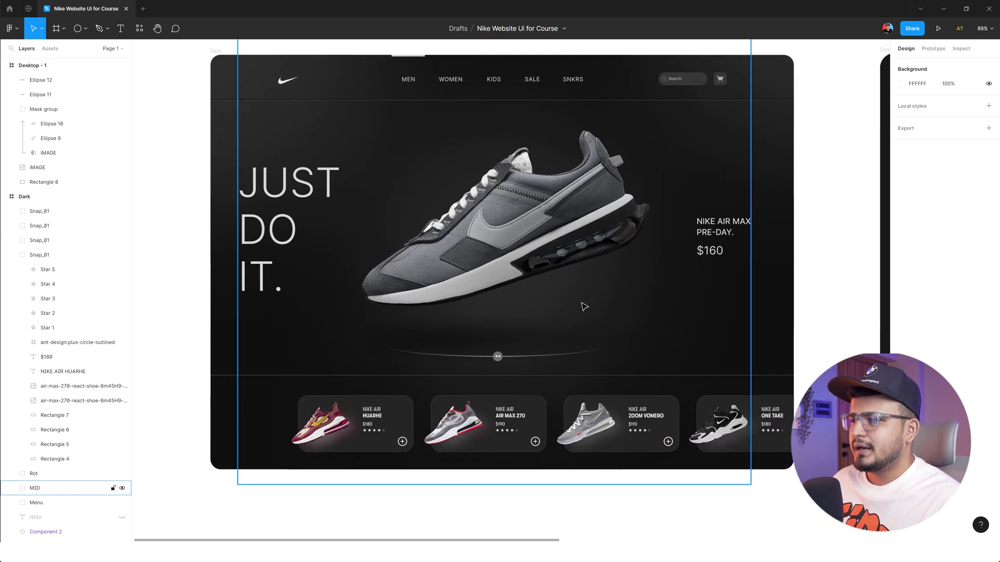
scroll(500, 359, up, 2)
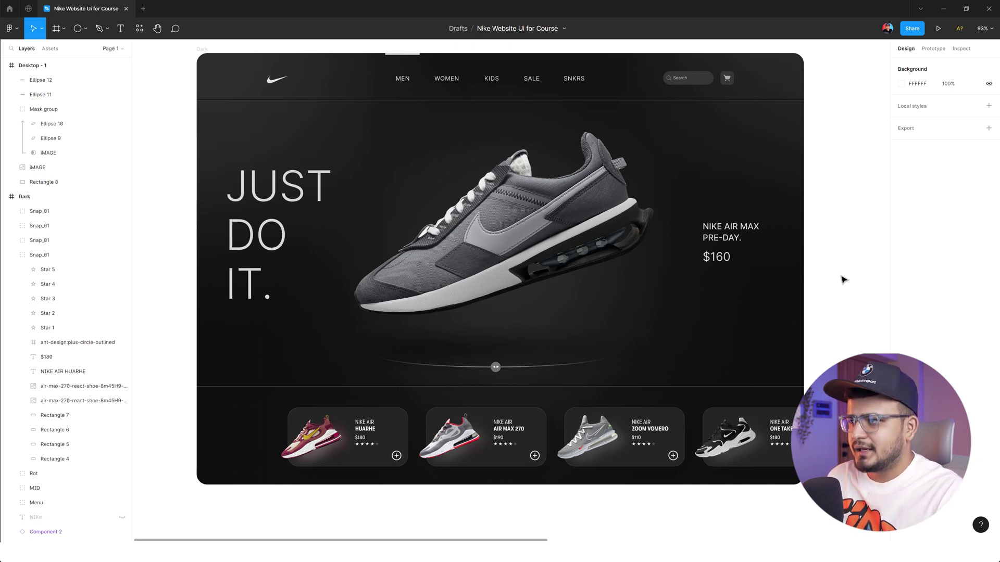
scroll(445, 261, down, 5)
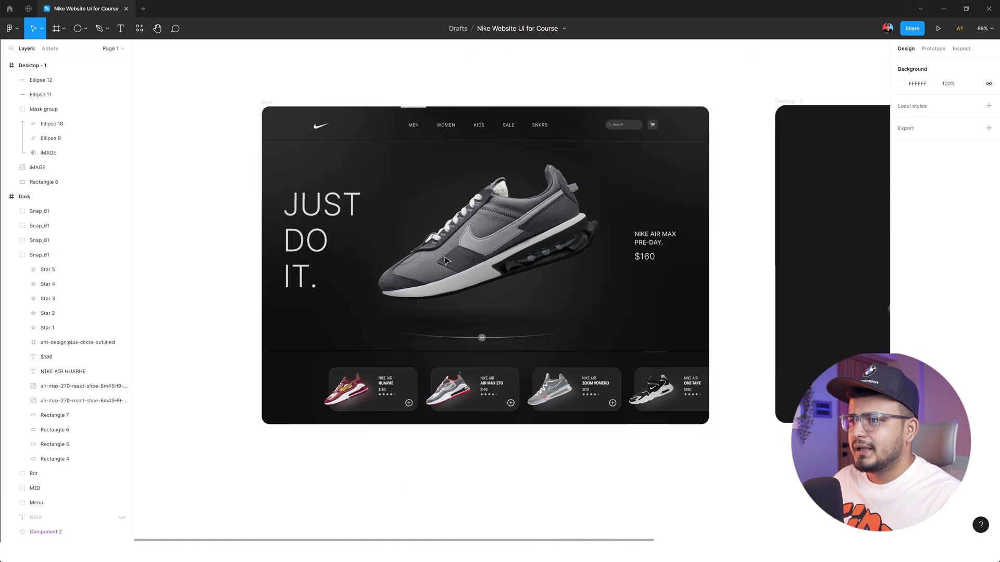
drag(694, 234, 550, 249)
Step: Delete the Desktop - 1 frame and unhide the Light frame beside Dark
click(23, 66)
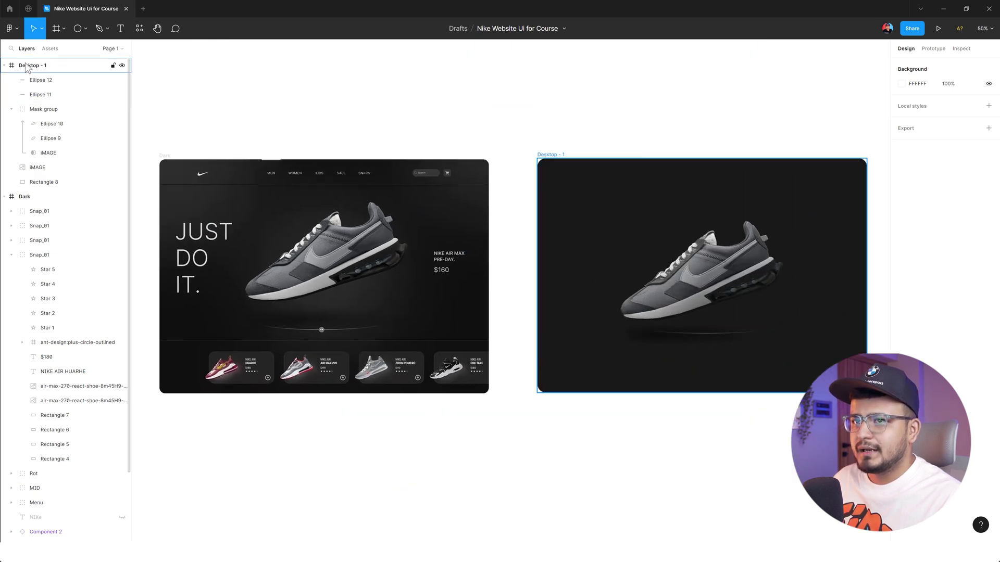
key(Delete)
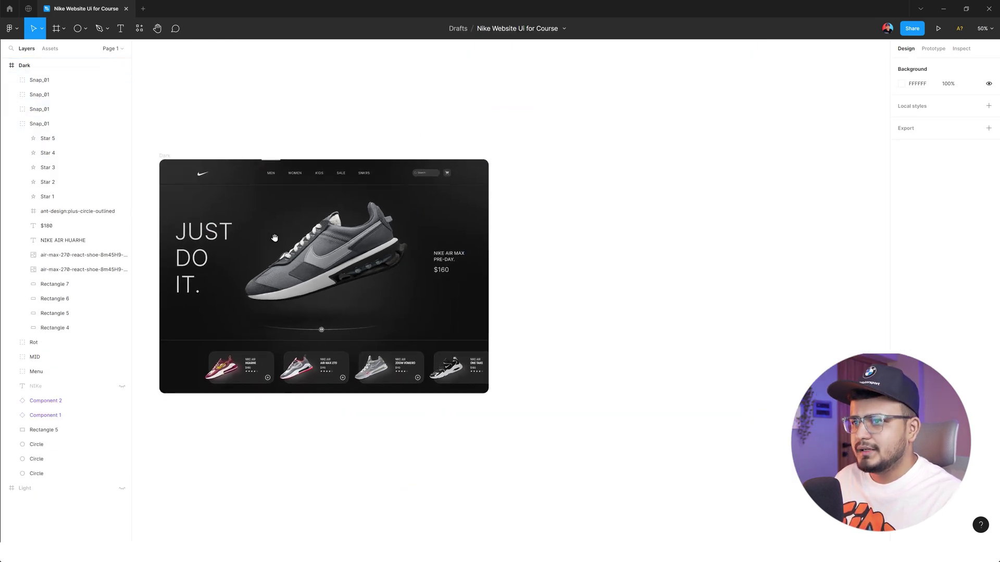
drag(274, 238, 651, 245)
click(24, 65)
click(123, 80)
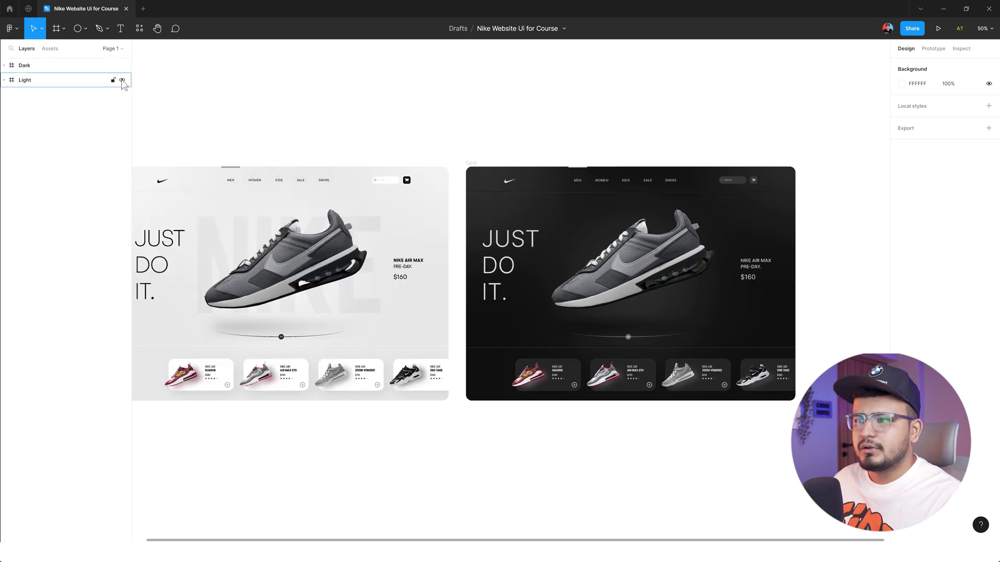
Step: Unhide the large NIKE backdrop text layer inside the Dark frame
scroll(339, 158, up, 2)
scroll(395, 135, right, 1)
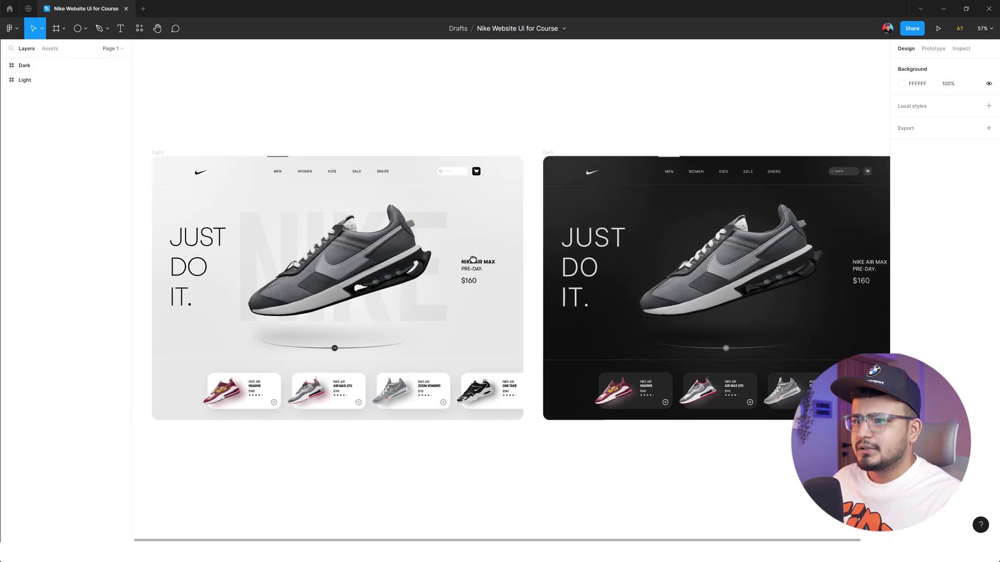
scroll(531, 184, right, 1)
scroll(526, 187, right, 1)
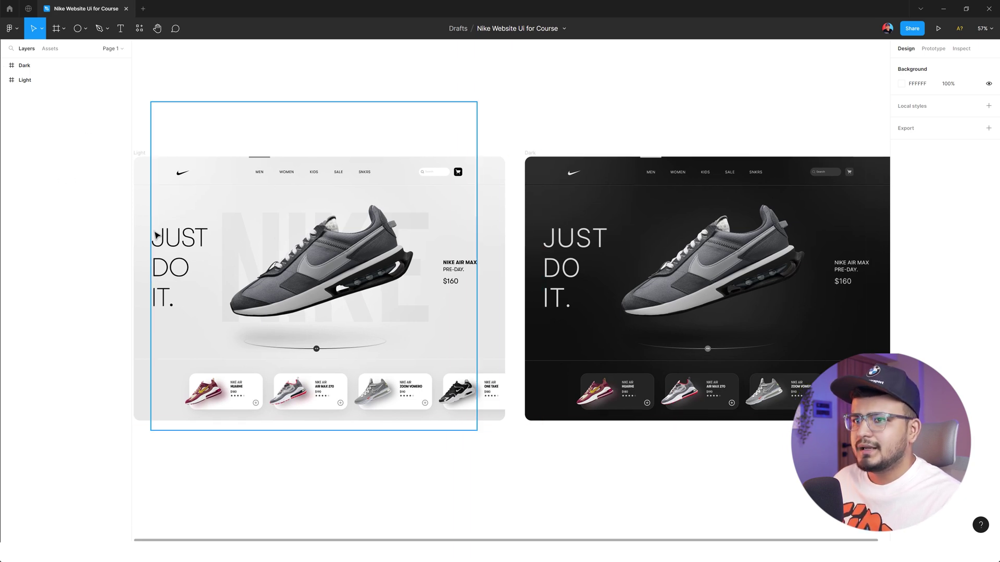
click(24, 65)
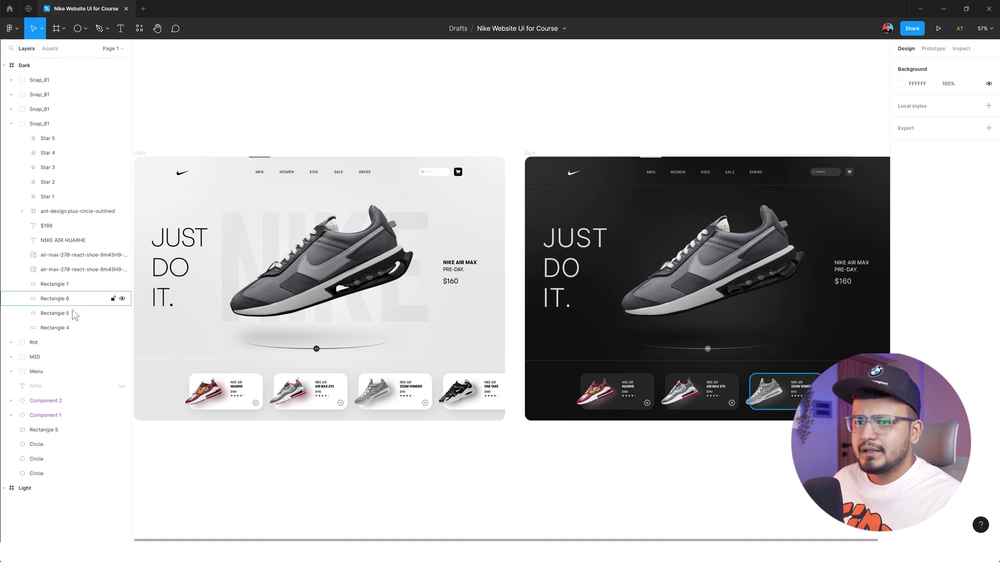
click(11, 124)
click(123, 182)
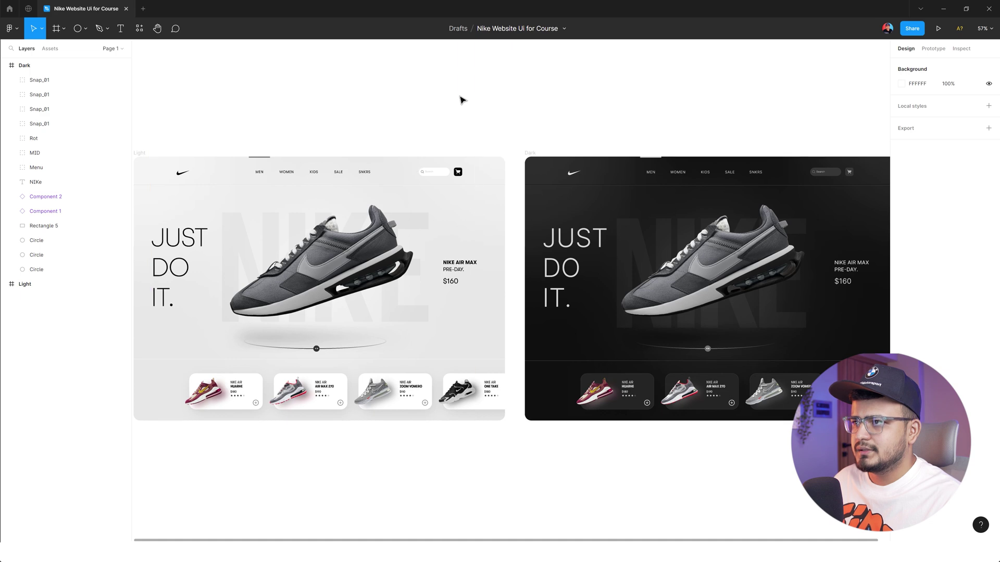
scroll(527, 93, down, 1)
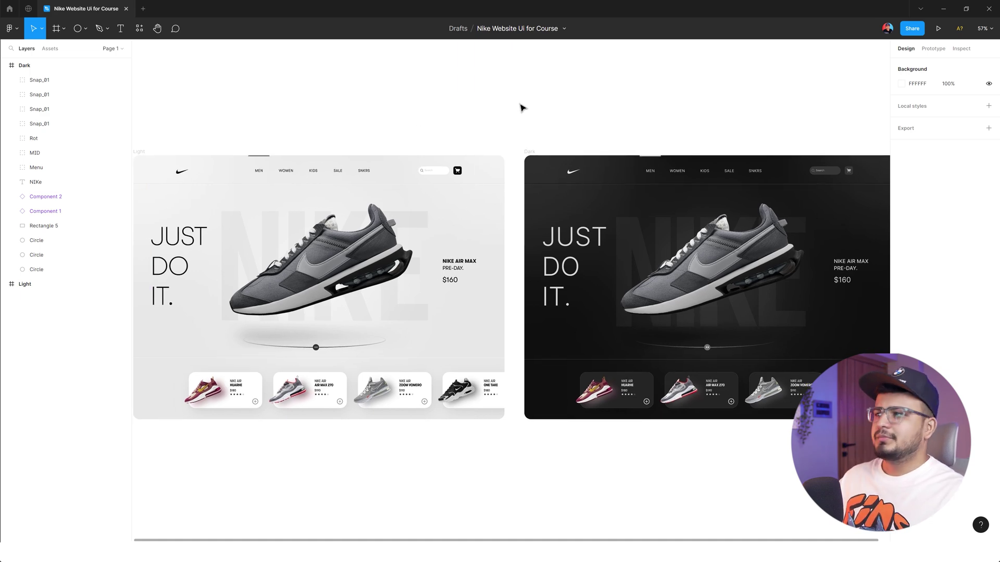
scroll(578, 99, down, 1)
scroll(559, 103, down, 1)
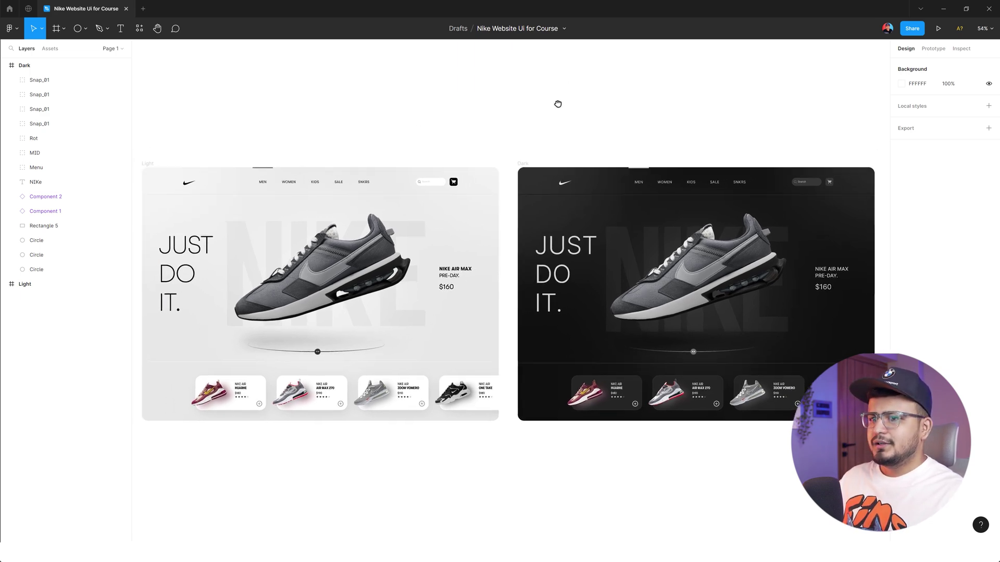
scroll(551, 103, down, 1)
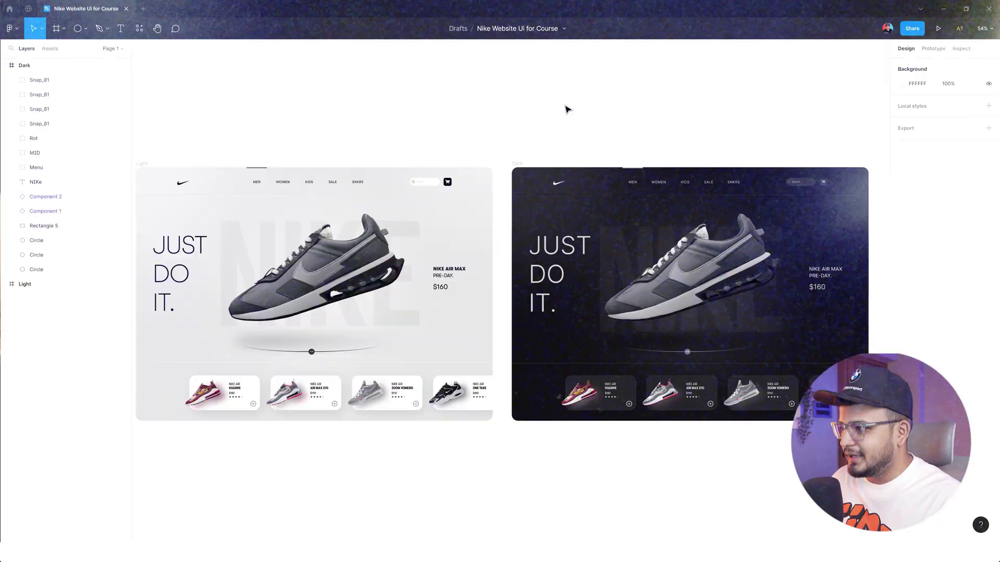